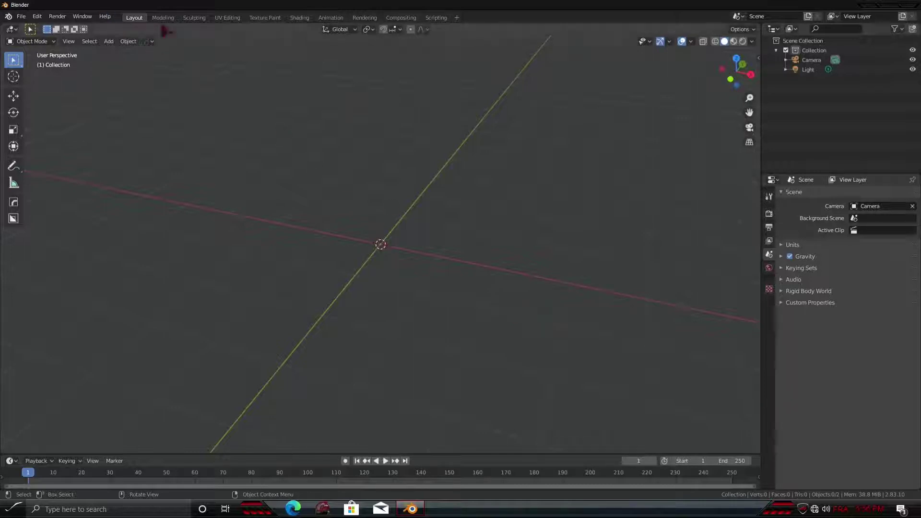
Add a mesh plane at the origin, then orbit and zoom the view to inspect it
{"action": "left_click", "coordinate": [109, 41]}
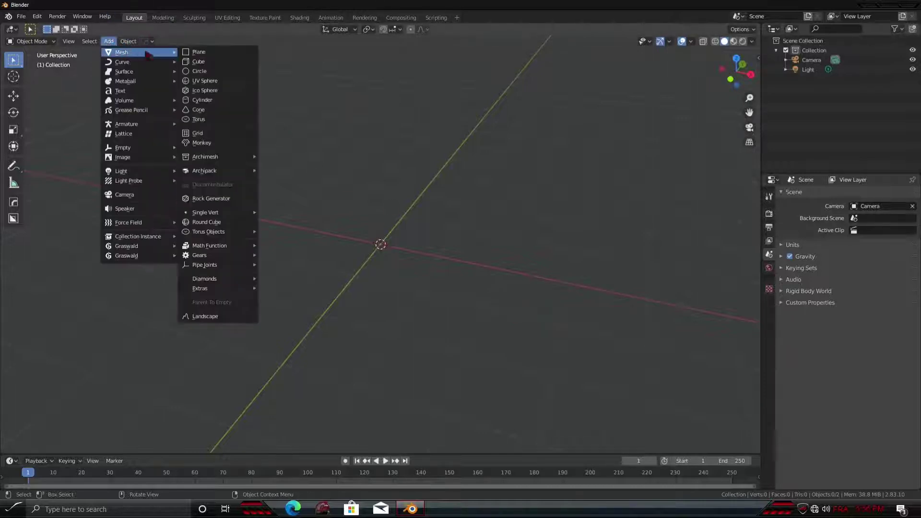
{"action": "left_click", "coordinate": [193, 54]}
{"action": "middle_click_drag", "start_coordinate": [230, 67], "coordinate": [462, 254]}
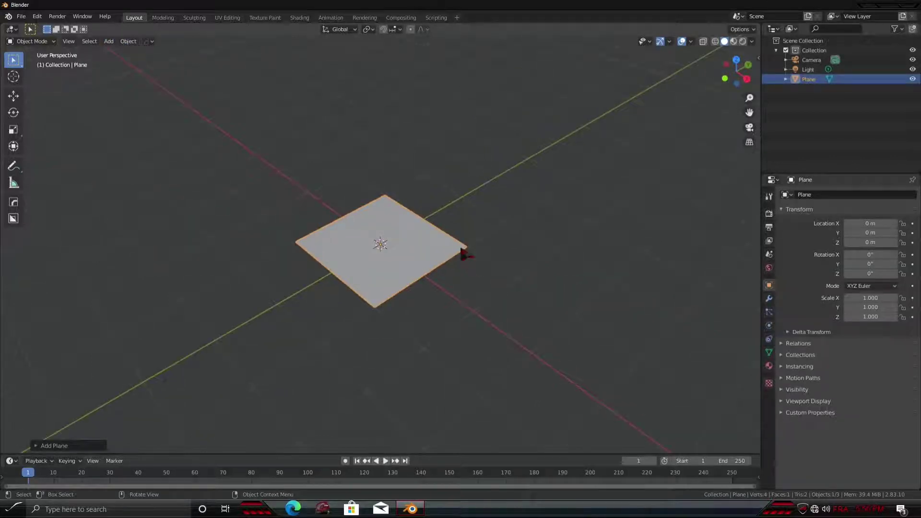
{"action": "scroll", "coordinate": [438, 264], "scroll_direction": "up", "scroll_amount": 2}
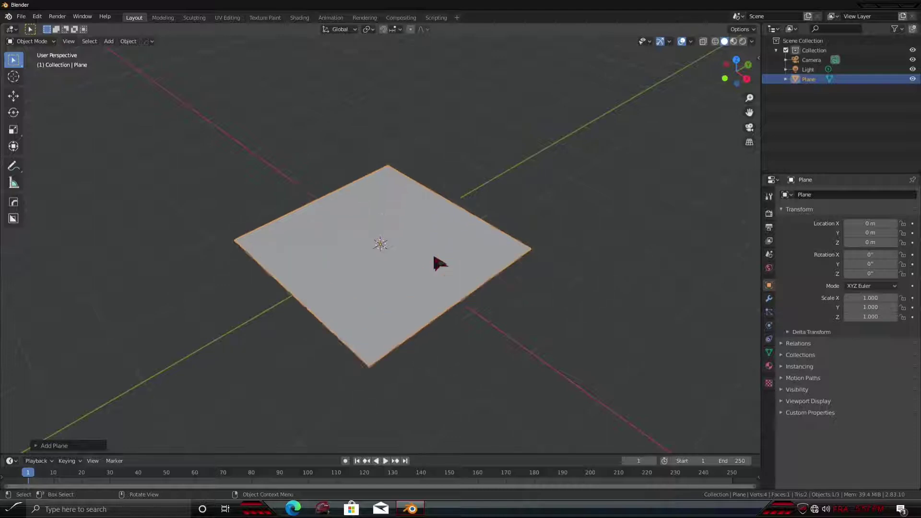
{"action": "scroll", "coordinate": [468, 273], "scroll_direction": "up", "scroll_amount": 2}
{"action": "mouse_move", "coordinate": [468, 273]}
{"action": "middle_mouse_down"}
{"action": "mouse_move", "coordinate": [407, 284]}
{"action": "mouse_move", "coordinate": [428, 277]}
{"action": "mouse_move", "coordinate": [419, 285]}
{"action": "middle_mouse_up"}
{"action": "scroll", "coordinate": [428, 280], "scroll_direction": "down", "scroll_amount": 5}
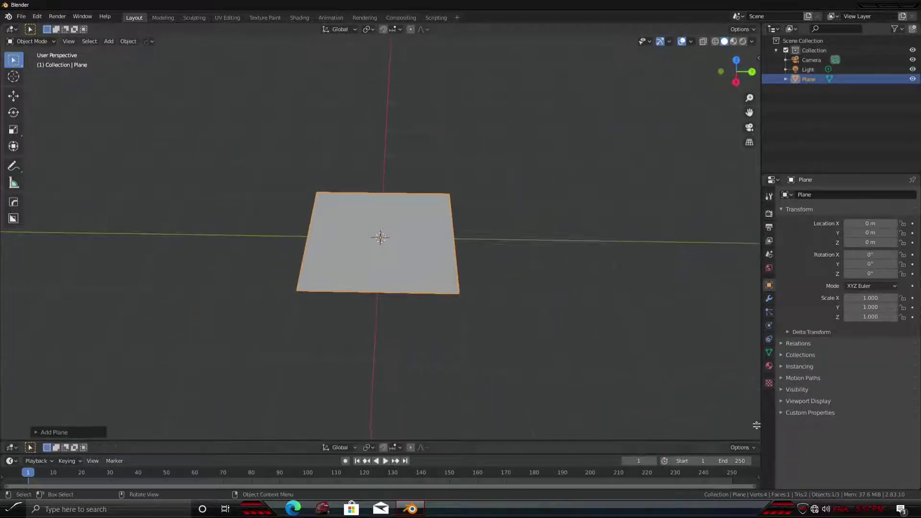
Split the viewport, make the lower half a Shader Editor, and give the plane a new material
{"action": "left_click_drag", "start_coordinate": [758, 37], "coordinate": [739, 233]}
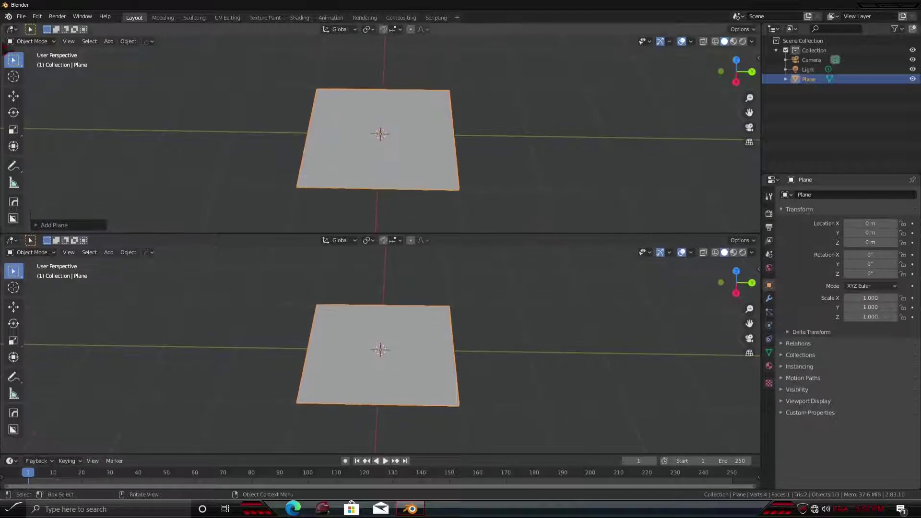
{"action": "left_click", "coordinate": [21, 17]}
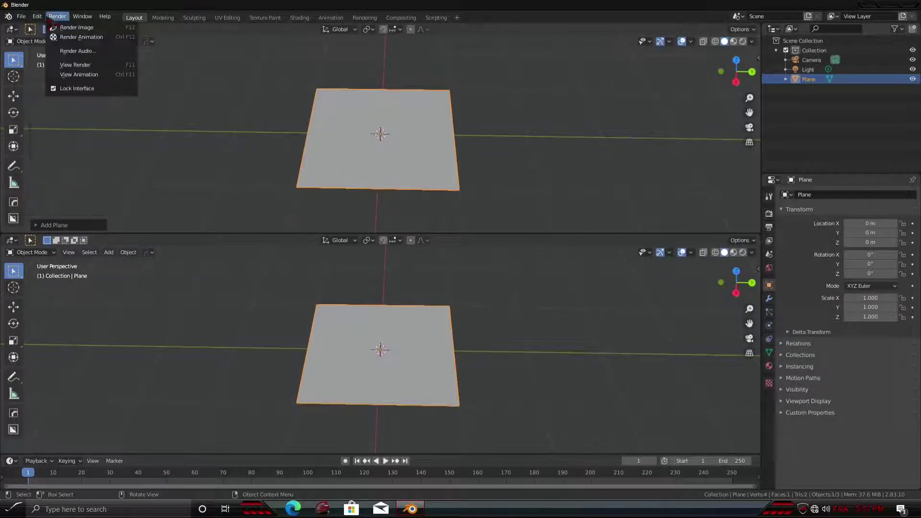
{"action": "left_click", "coordinate": [11, 240]}
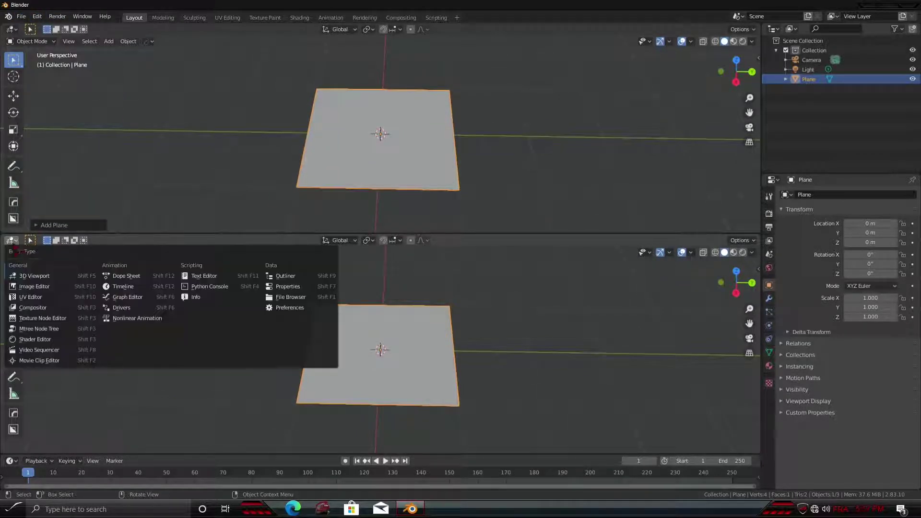
{"action": "left_click", "coordinate": [60, 345]}
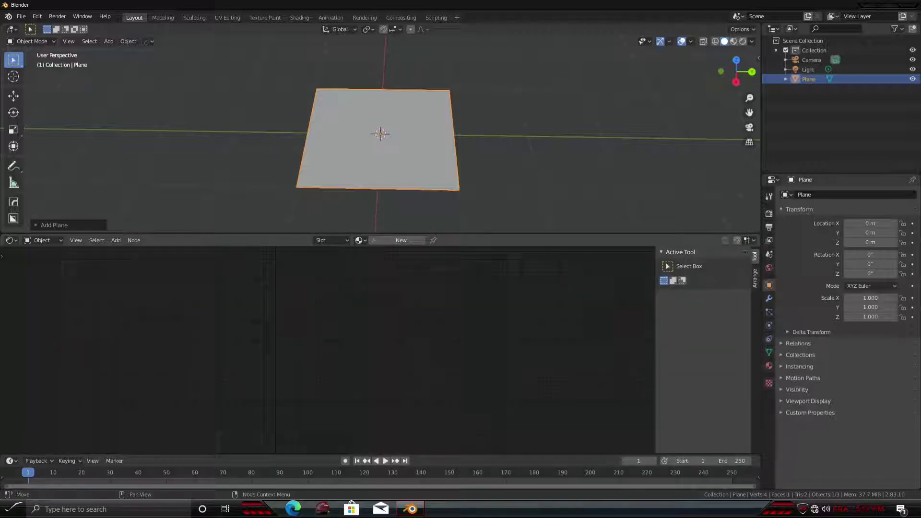
{"action": "left_click", "coordinate": [401, 240]}
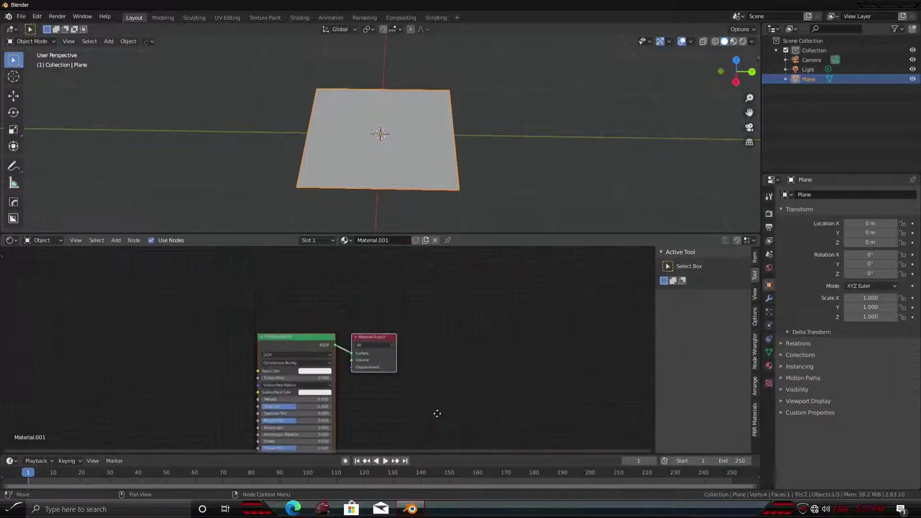
{"action": "middle_click_drag", "start_coordinate": [424, 427], "coordinate": [492, 337]}
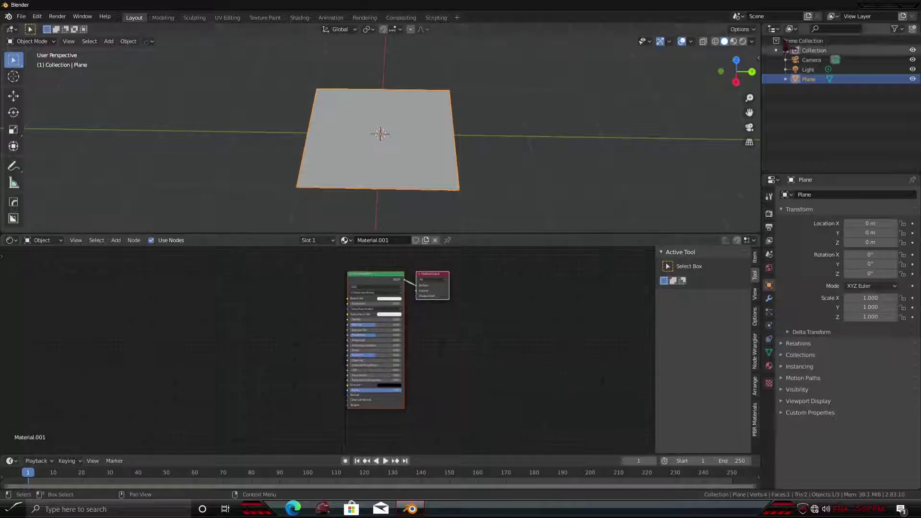
Switch the viewport shading to Rendered to preview the plane's material
{"action": "left_click", "coordinate": [734, 41]}
{"action": "left_click", "coordinate": [742, 41]}
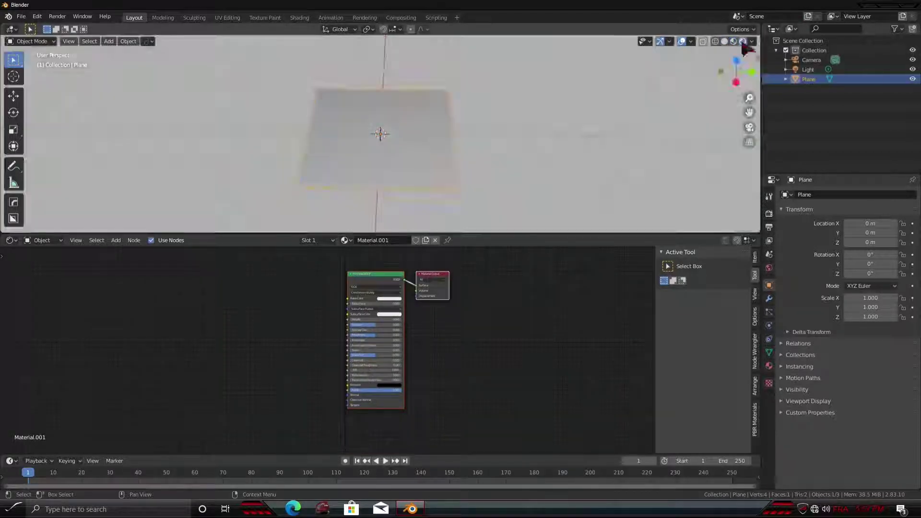
{"action": "scroll", "coordinate": [499, 145], "scroll_direction": "up", "scroll_amount": 2}
{"action": "scroll", "coordinate": [507, 155], "scroll_direction": "up", "scroll_amount": 2}
{"action": "scroll", "coordinate": [512, 165], "scroll_direction": "down", "scroll_amount": 2}
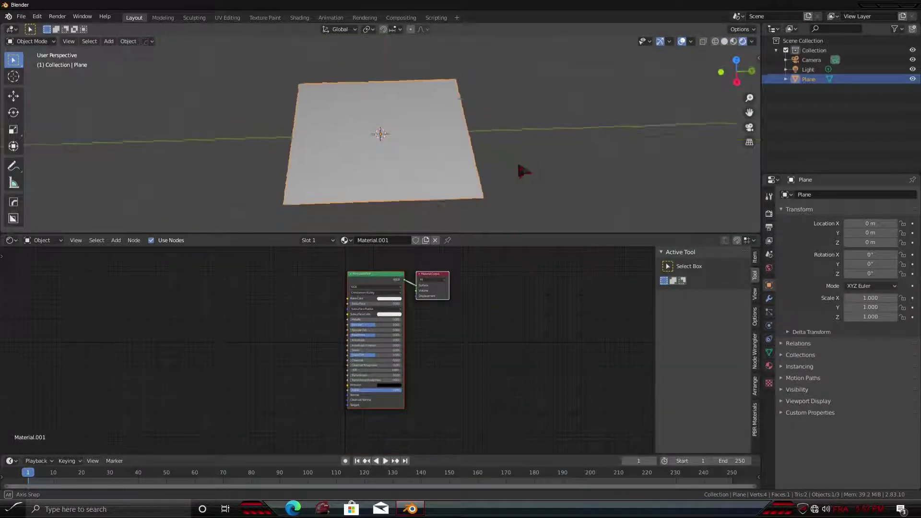
{"action": "scroll", "coordinate": [451, 271], "scroll_direction": "up", "scroll_amount": 1}
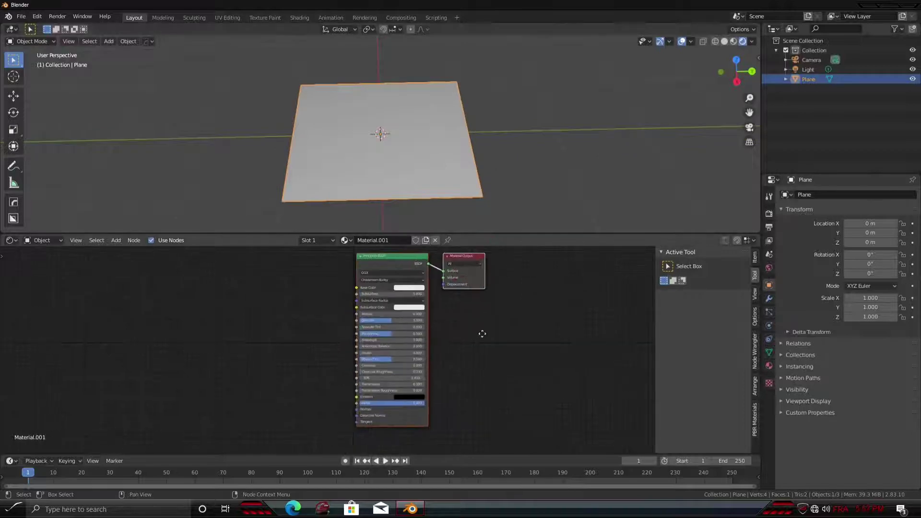
{"action": "scroll", "coordinate": [483, 333], "scroll_direction": "down", "scroll_amount": 1}
{"action": "scroll", "coordinate": [483, 268], "scroll_direction": "down", "scroll_amount": 1}
{"action": "left_click", "coordinate": [115, 239]}
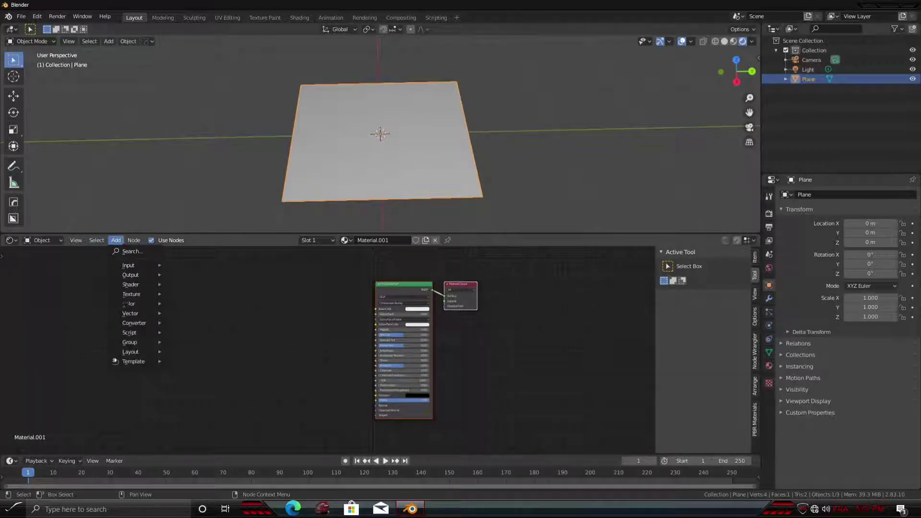
{"action": "mouse_move", "coordinate": [131, 294]}
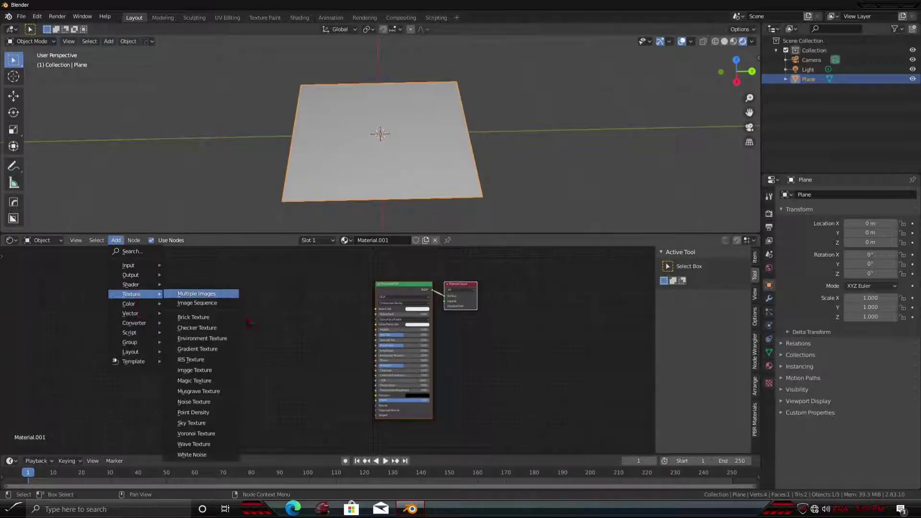
Add a Voronoi Texture node to the left of the Principled BSDF
{"action": "left_click", "coordinate": [218, 433]}
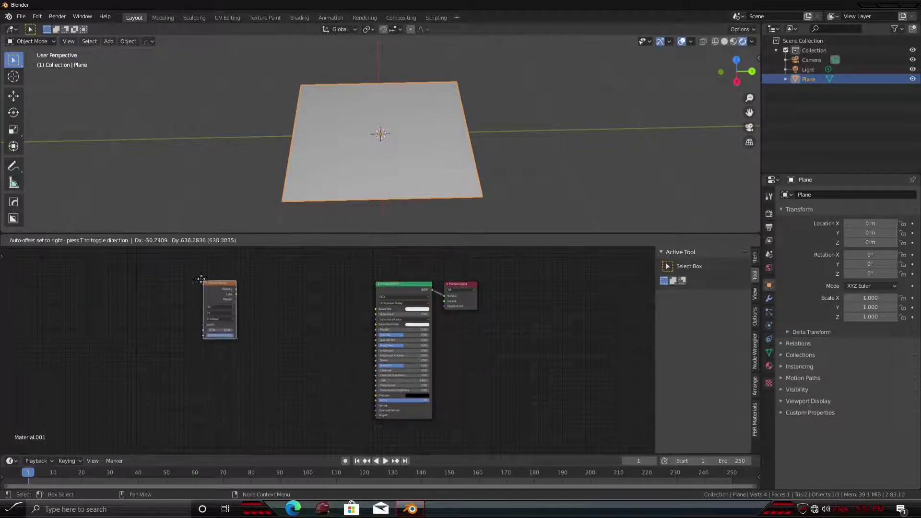
{"action": "left_click", "coordinate": [225, 312]}
{"action": "scroll", "coordinate": [292, 322], "scroll_direction": "up", "scroll_amount": 2}
{"action": "scroll", "coordinate": [292, 322], "scroll_direction": "up", "scroll_amount": 1}
{"action": "scroll", "coordinate": [292, 322], "scroll_direction": "down", "scroll_amount": 2}
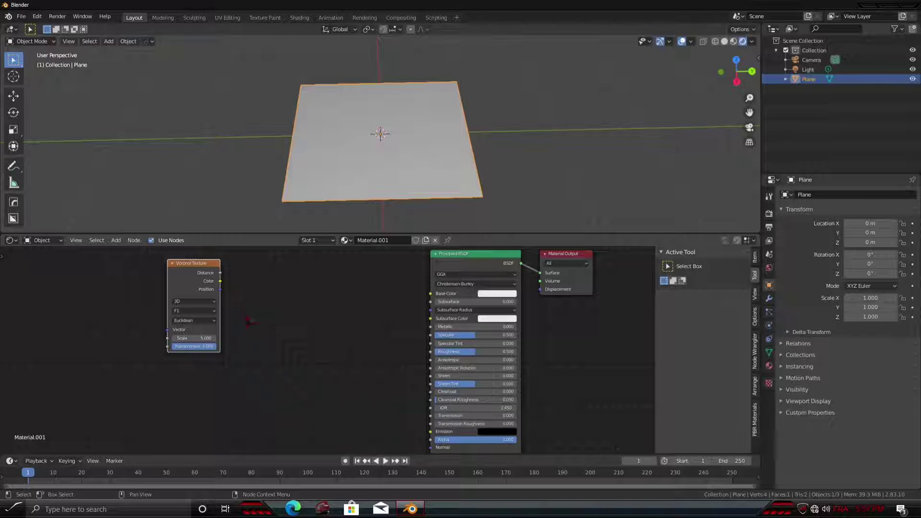
Insert a ColorRamp linking Voronoi Color to its Fac and its Color to Base Color
{"action": "left_click", "coordinate": [116, 240]}
{"action": "mouse_move", "coordinate": [131, 283]}
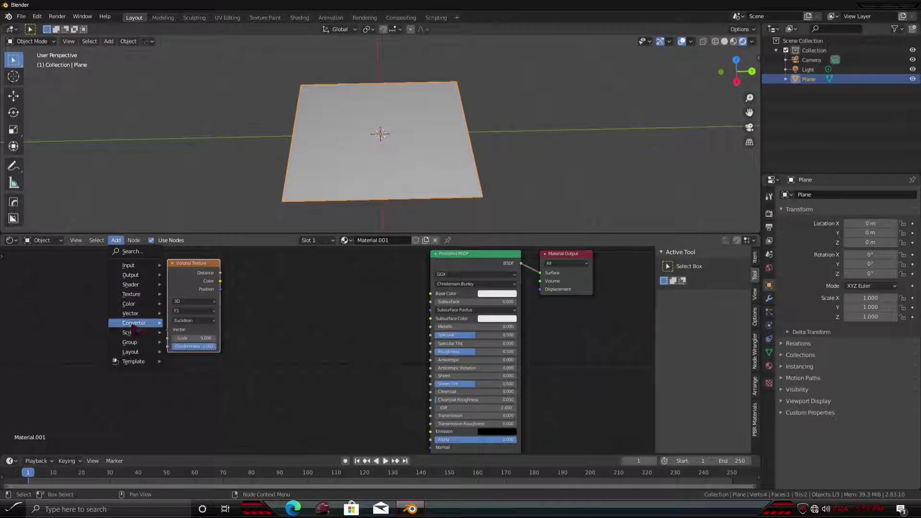
{"action": "mouse_move", "coordinate": [134, 322]}
{"action": "left_click", "coordinate": [192, 344]}
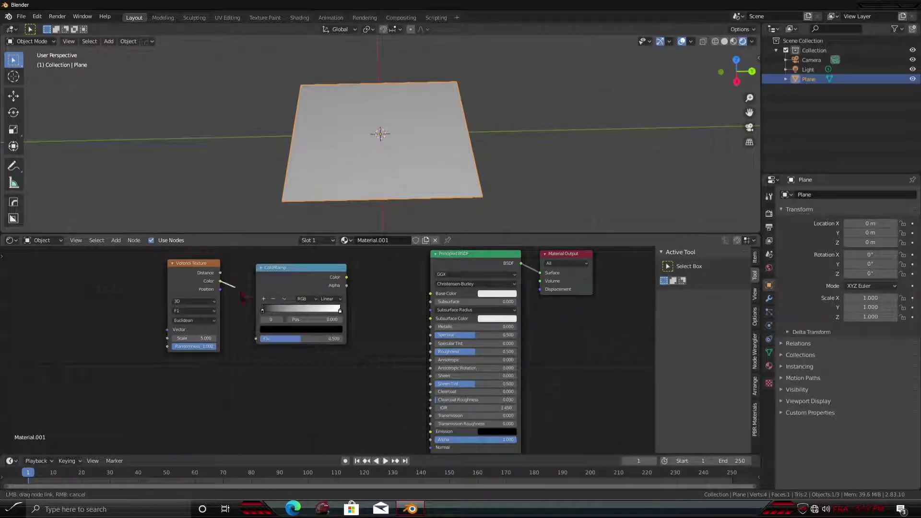
{"action": "left_click_drag", "start_coordinate": [220, 280], "coordinate": [256, 339]}
{"action": "left_click_drag", "start_coordinate": [203, 274], "coordinate": [181, 275]}
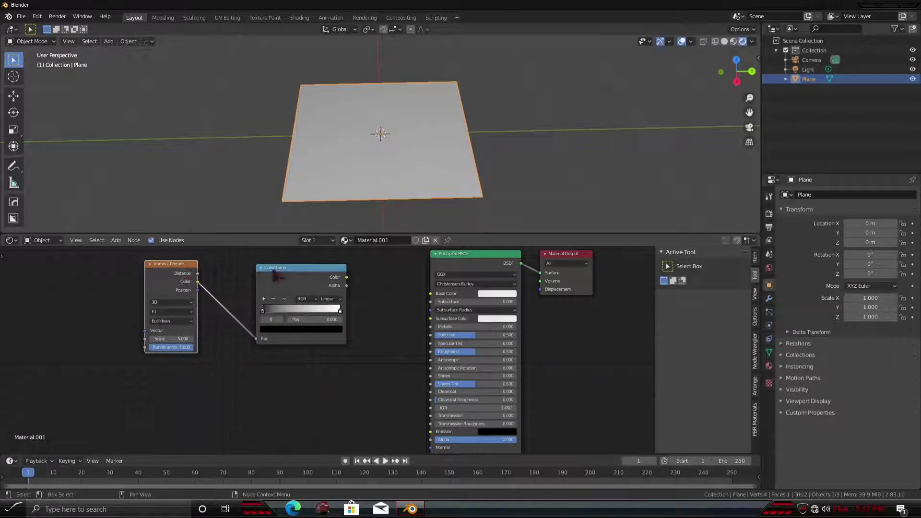
{"action": "left_click_drag", "start_coordinate": [347, 278], "coordinate": [430, 293]}
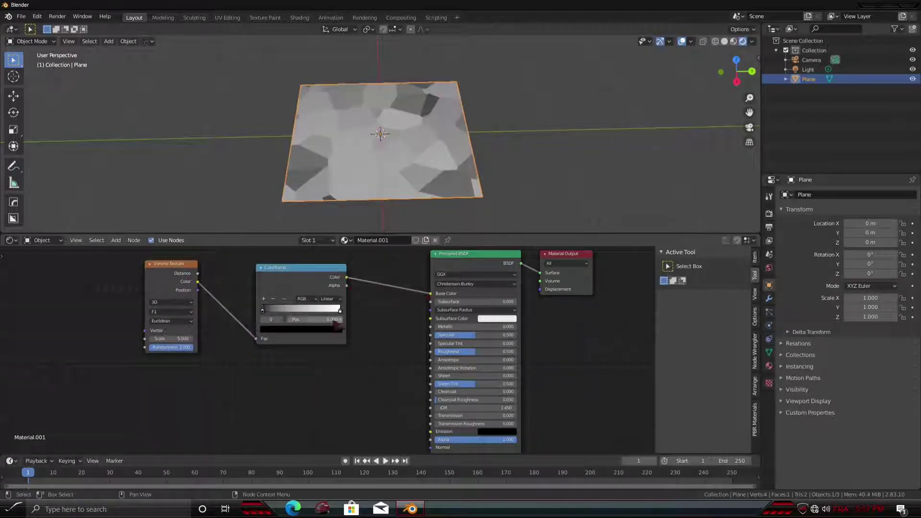
{"action": "middle_click_drag", "start_coordinate": [360, 370], "coordinate": [397, 366]}
{"action": "left_click_drag", "start_coordinate": [207, 334], "coordinate": [225, 334]}
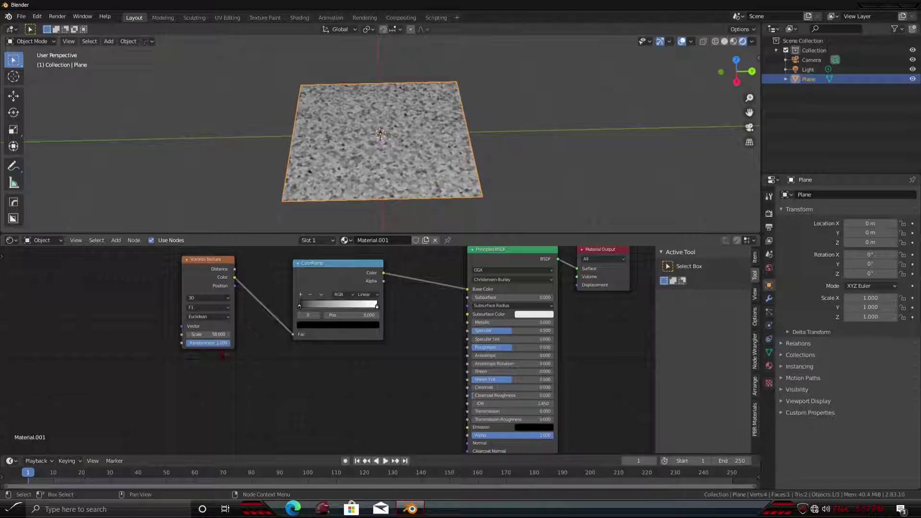
Zoom the view in and out to inspect the finer speckled Voronoi pattern
{"action": "scroll", "coordinate": [223, 356], "scroll_direction": "up", "scroll_amount": 2}
{"action": "scroll", "coordinate": [282, 374], "scroll_direction": "up", "scroll_amount": 1}
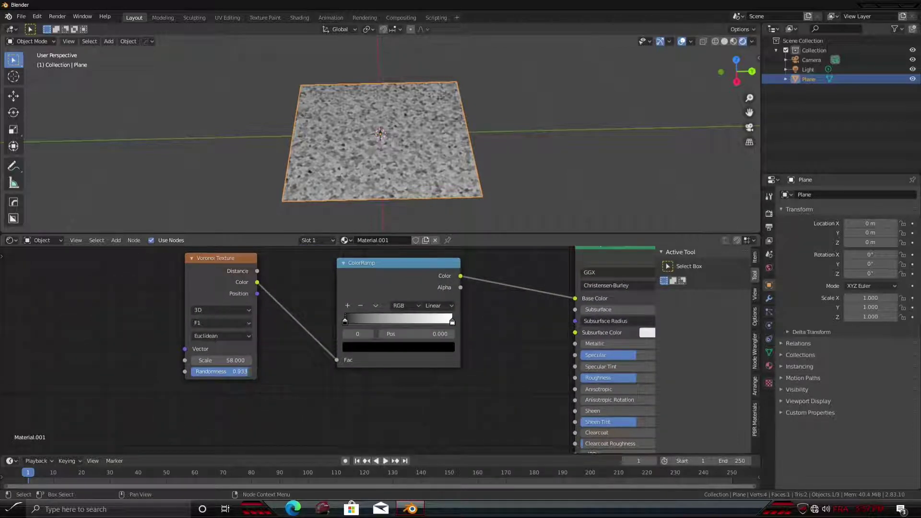
{"action": "scroll", "coordinate": [427, 199], "scroll_direction": "up", "scroll_amount": 6}
{"action": "scroll", "coordinate": [430, 96], "scroll_direction": "up", "scroll_amount": 4}
{"action": "scroll", "coordinate": [430, 60], "scroll_direction": "up", "scroll_amount": 4}
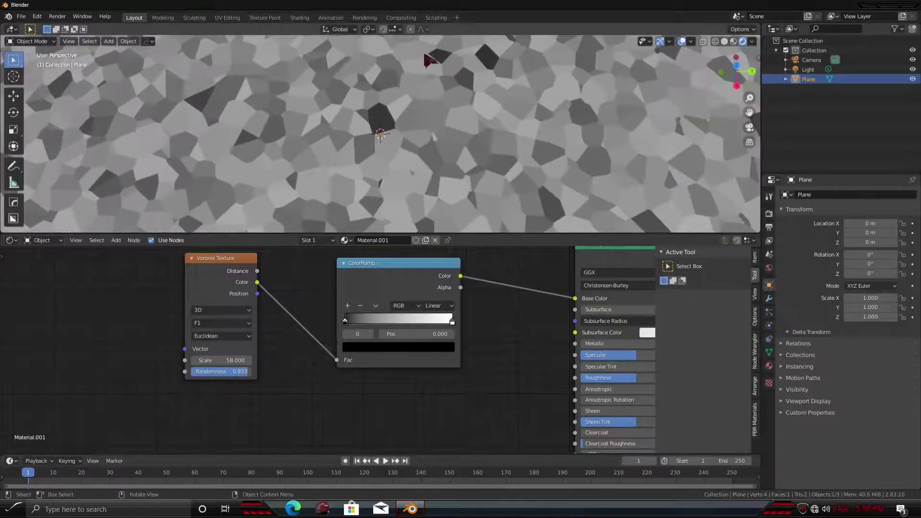
{"action": "scroll", "coordinate": [429, 60], "scroll_direction": "down", "scroll_amount": 6}
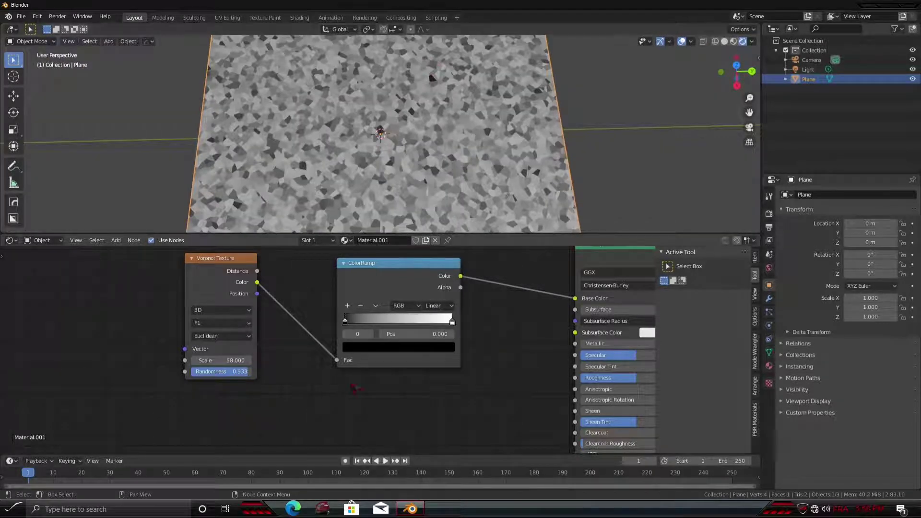
{"action": "scroll", "coordinate": [355, 388], "scroll_direction": "down", "scroll_amount": 1, "text": "ctrl"}
Push the ramp's black stop right and lighten it to a dark grey
{"action": "left_click_drag", "start_coordinate": [324, 323], "coordinate": [399, 323]}
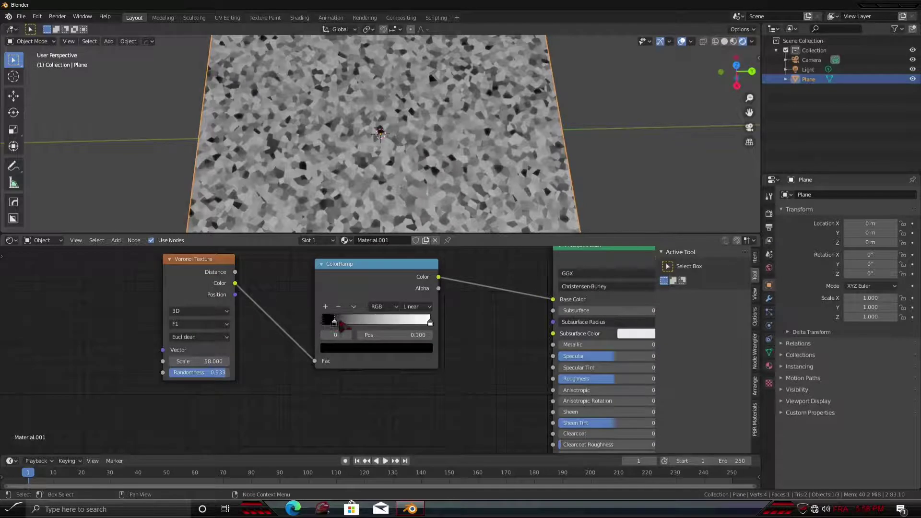
{"action": "left_click", "coordinate": [394, 348]}
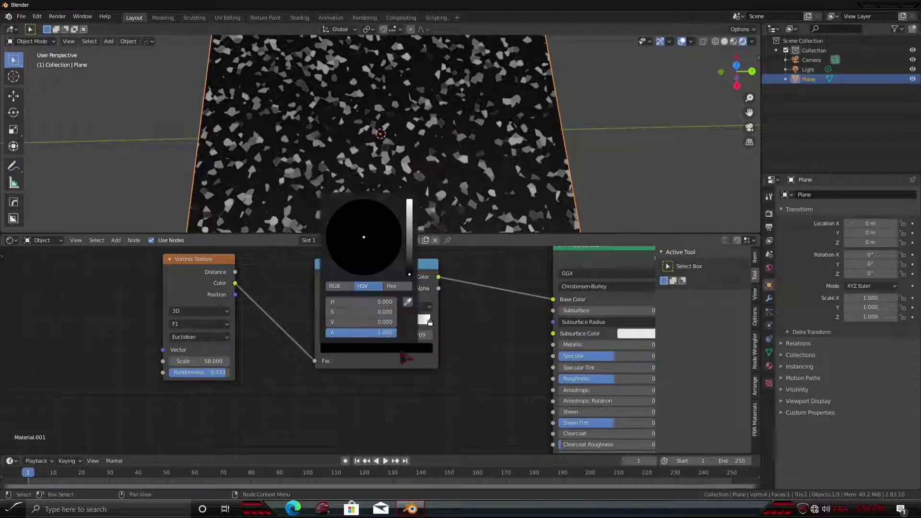
{"action": "left_click_drag", "start_coordinate": [409, 273], "coordinate": [409, 259]}
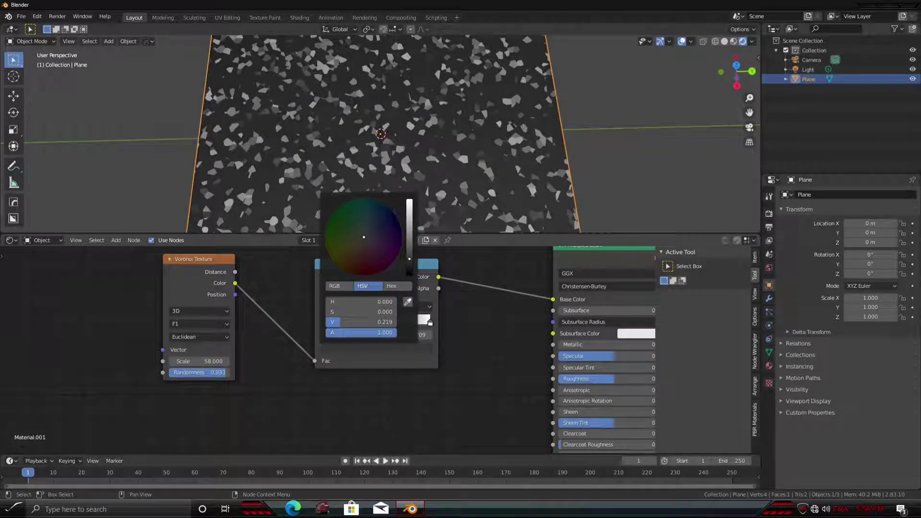
Dim the ramp's white stop to mid grey and move it to about 0.92
{"action": "left_click", "coordinate": [430, 321]}
{"action": "left_click", "coordinate": [424, 349]}
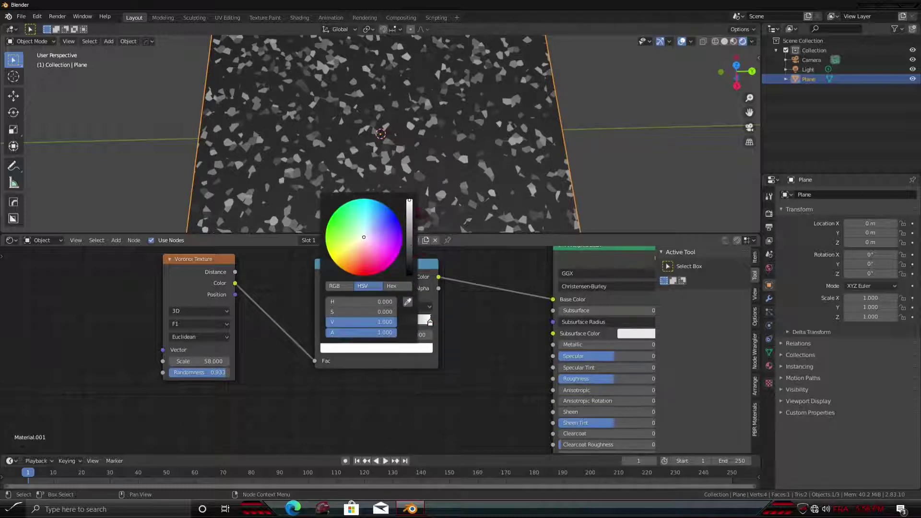
{"action": "left_click_drag", "start_coordinate": [409, 200], "coordinate": [409, 235]}
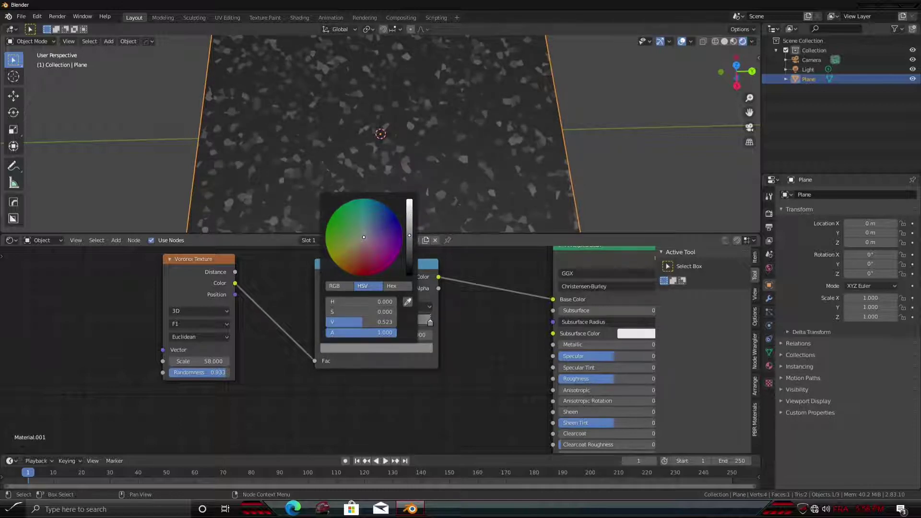
{"action": "left_click_drag", "start_coordinate": [430, 328], "coordinate": [426, 327]}
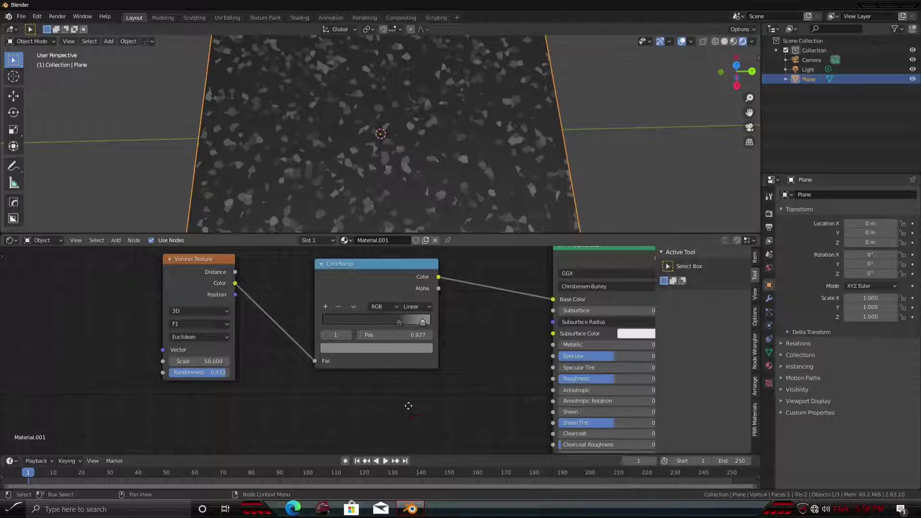
{"action": "mouse_move", "coordinate": [408, 406]}
{"action": "middle_mouse_down"}
{"action": "mouse_move", "coordinate": [432, 391]}
{"action": "mouse_move", "coordinate": [429, 376]}
{"action": "middle_mouse_up"}
{"action": "scroll", "coordinate": [435, 392], "scroll_direction": "down", "scroll_amount": 2}
{"action": "left_click", "coordinate": [119, 241]}
{"action": "mouse_move", "coordinate": [131, 312]}
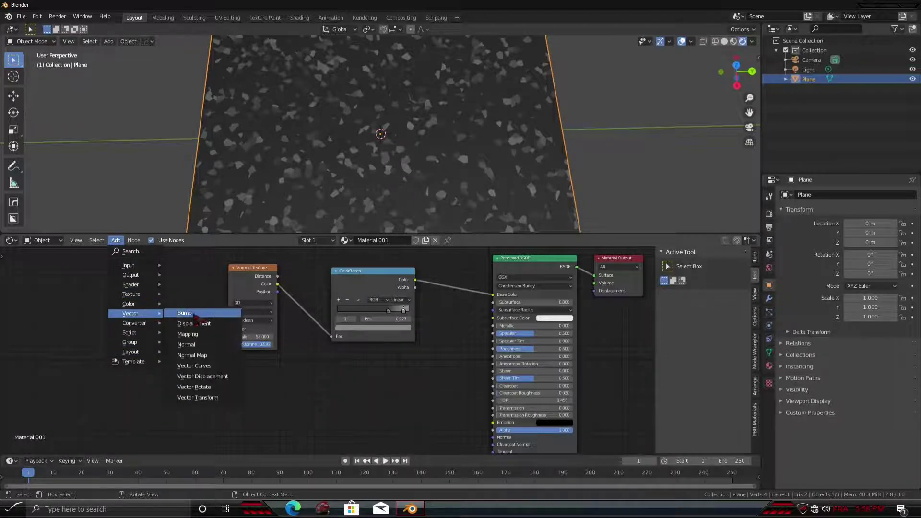
Add a Bump node fed by Voronoi Color and route its output to the shader Normal
{"action": "left_click", "coordinate": [194, 314]}
{"action": "left_click", "coordinate": [351, 382]}
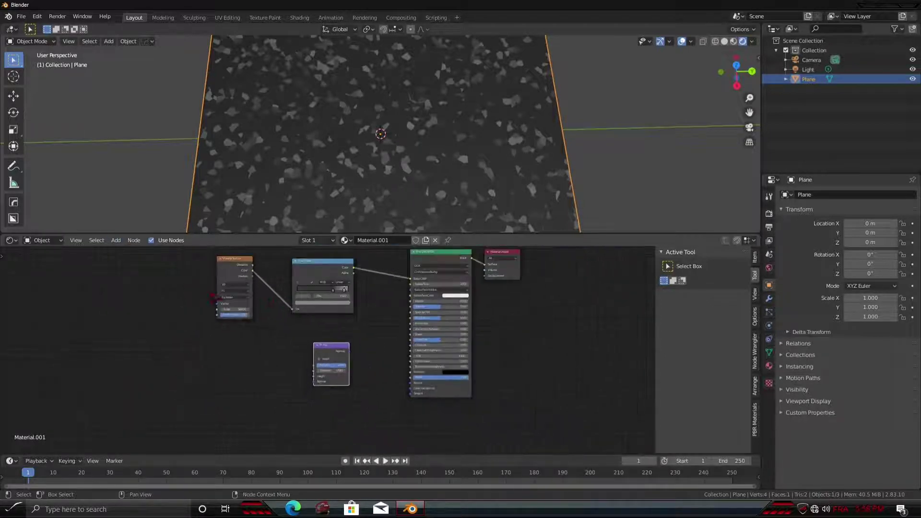
{"action": "scroll", "coordinate": [176, 313], "scroll_direction": "down", "scroll_amount": 2}
{"action": "scroll", "coordinate": [176, 313], "scroll_direction": "up", "scroll_amount": 1}
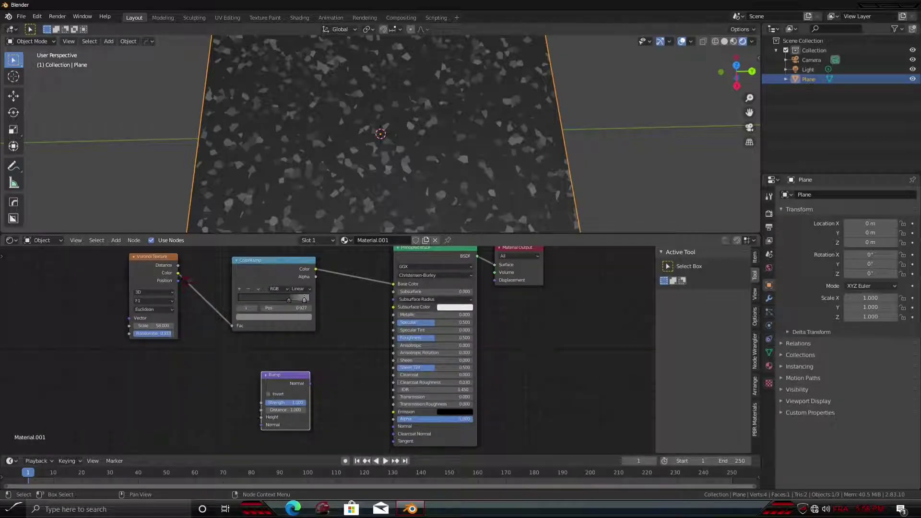
{"action": "left_click_drag", "start_coordinate": [179, 274], "coordinate": [262, 425]}
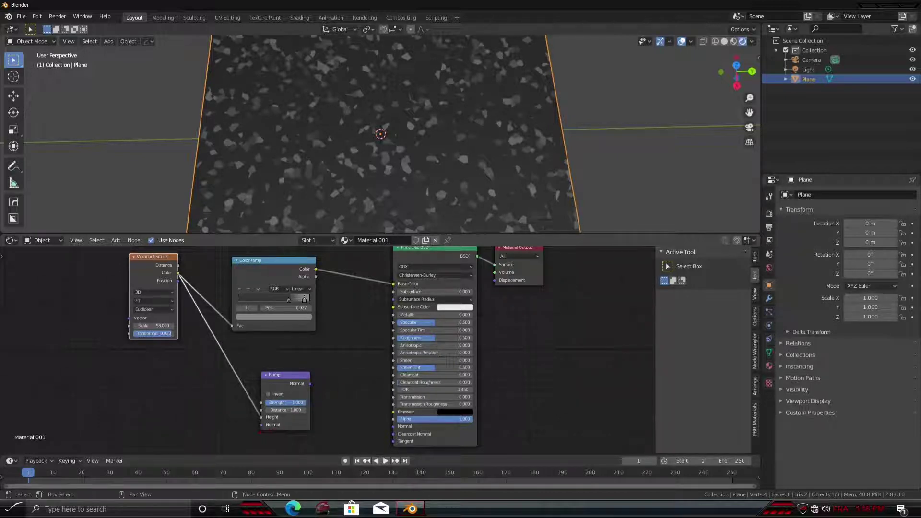
{"action": "left_click_drag", "start_coordinate": [261, 425], "coordinate": [262, 417]}
{"action": "mouse_move", "coordinate": [310, 383]}
{"action": "left_mouse_down"}
{"action": "mouse_move", "coordinate": [383, 434]}
{"action": "mouse_move", "coordinate": [393, 425]}
{"action": "left_mouse_up"}
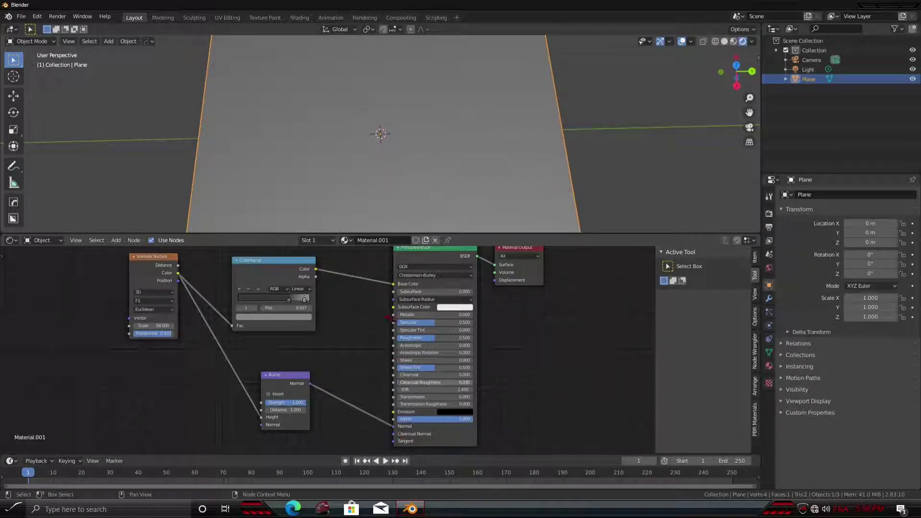
Invert the Bump at strength 0.25 and move the Bump and Voronoi nodes aside
{"action": "scroll", "coordinate": [429, 218], "scroll_direction": "up", "scroll_amount": 2}
{"action": "scroll", "coordinate": [429, 218], "scroll_direction": "up", "scroll_amount": 2}
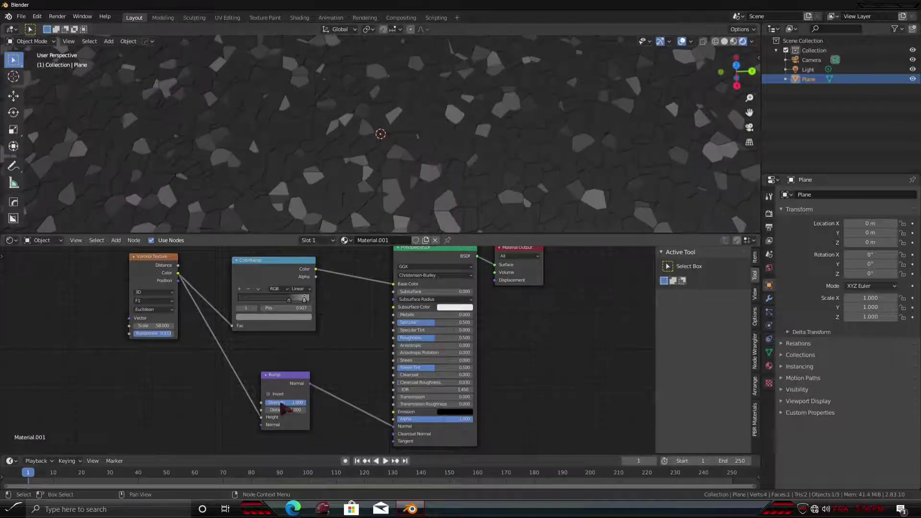
{"action": "left_click", "coordinate": [268, 394]}
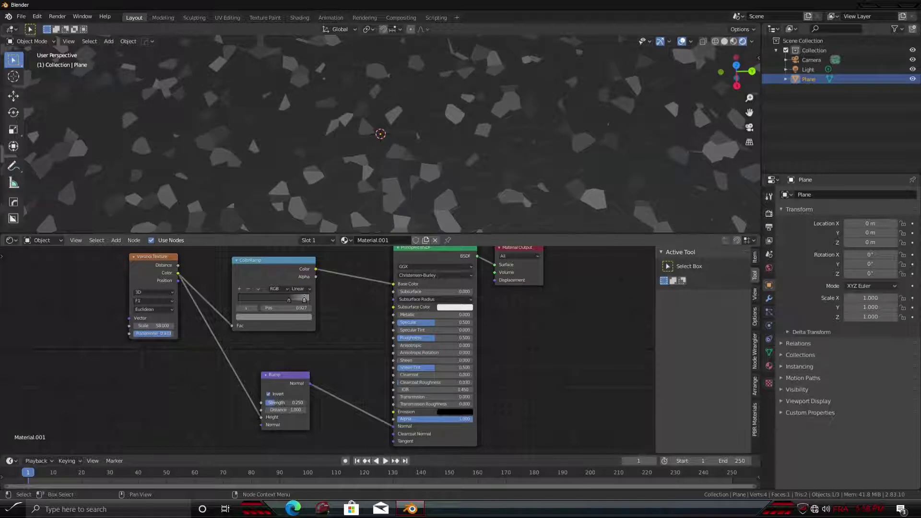
{"action": "scroll", "coordinate": [288, 407], "scroll_direction": "down", "scroll_amount": 2}
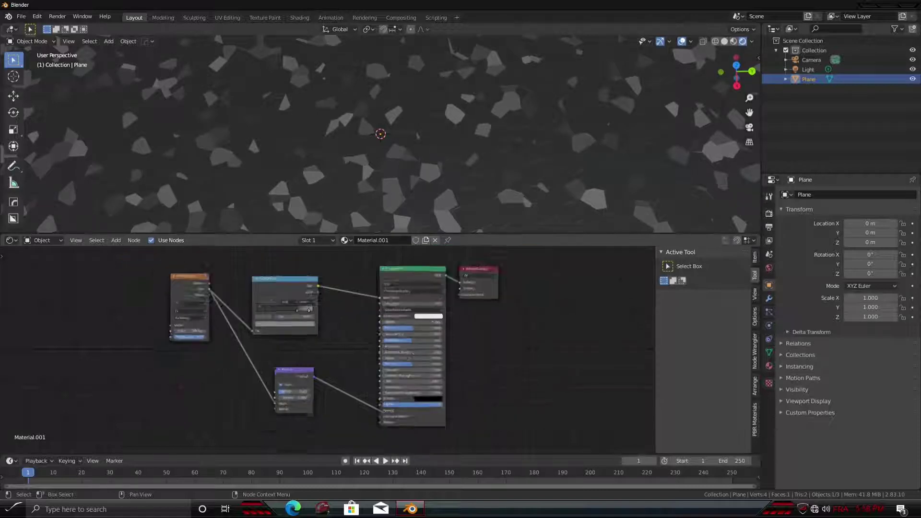
{"action": "left_click_drag", "start_coordinate": [299, 374], "coordinate": [284, 409]}
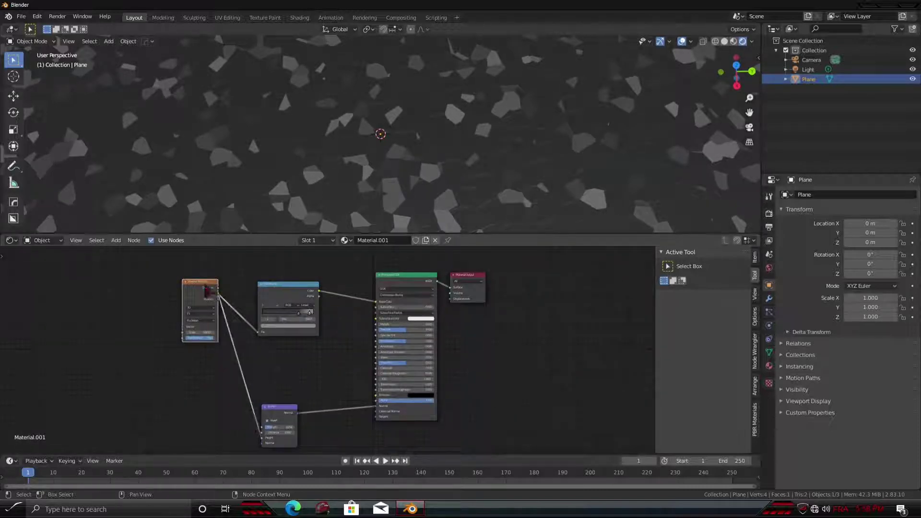
{"action": "left_click_drag", "start_coordinate": [210, 291], "coordinate": [181, 293]}
Duplicate the ColorRamp below the original and tidy the Bump and ramp positions
{"action": "scroll", "coordinate": [201, 308], "scroll_direction": "up", "scroll_amount": 2}
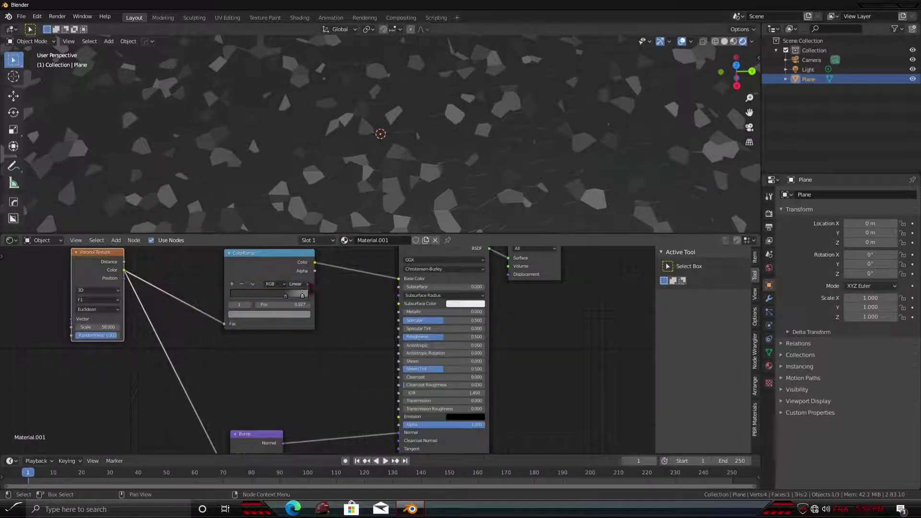
{"action": "middle_click_drag", "start_coordinate": [134, 335], "coordinate": [152, 337]}
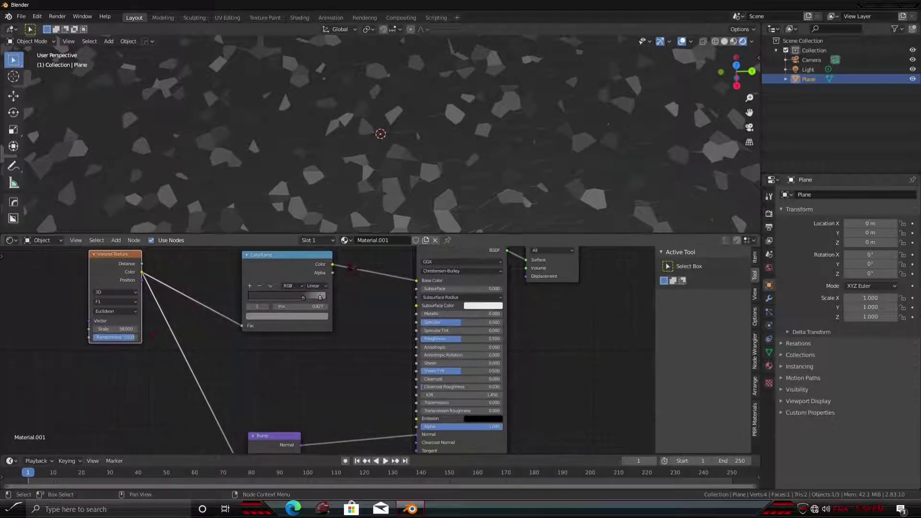
{"action": "key", "text": "shift+d"}
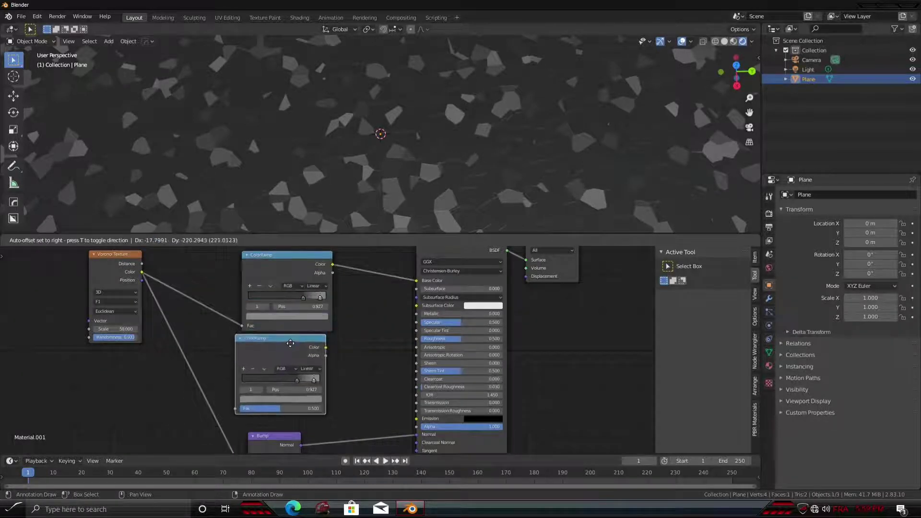
{"action": "left_click", "coordinate": [349, 351]}
{"action": "scroll", "coordinate": [352, 350], "scroll_direction": "down", "scroll_amount": 2}
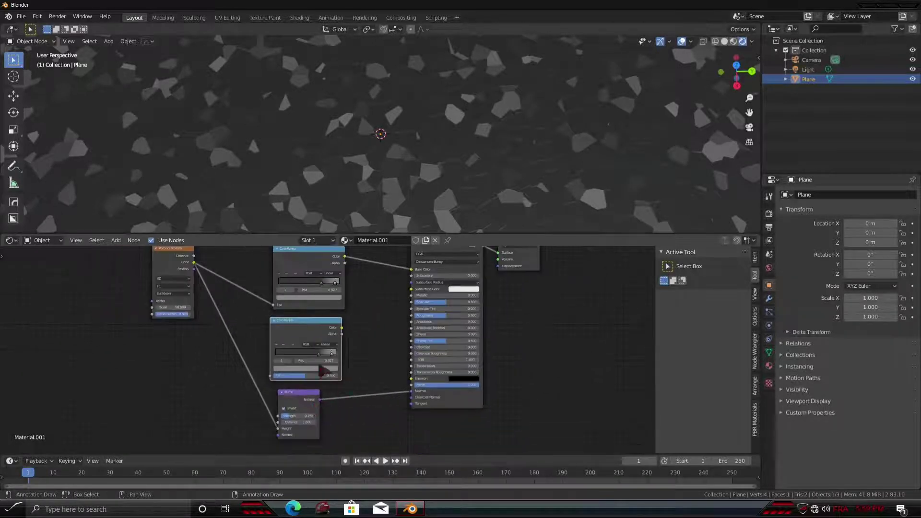
{"action": "left_click_drag", "start_coordinate": [310, 401], "coordinate": [317, 414]}
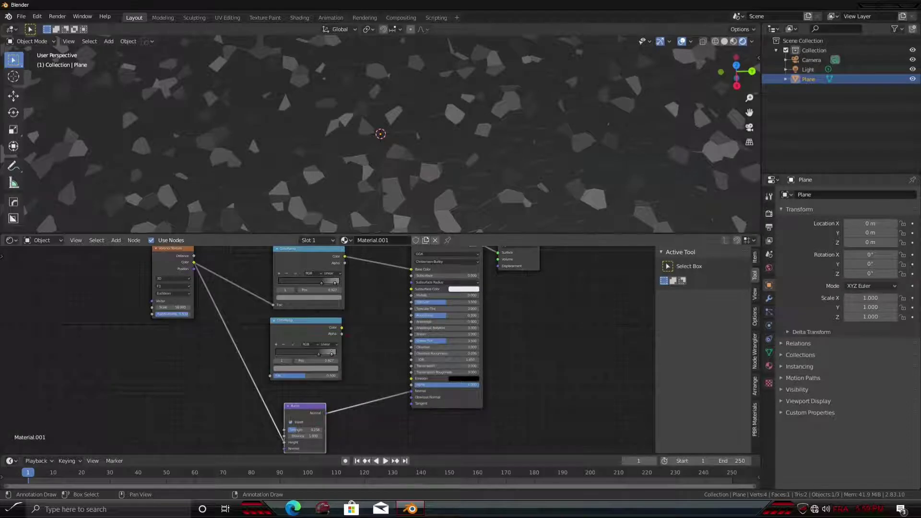
{"action": "left_click_drag", "start_coordinate": [311, 266], "coordinate": [298, 267]}
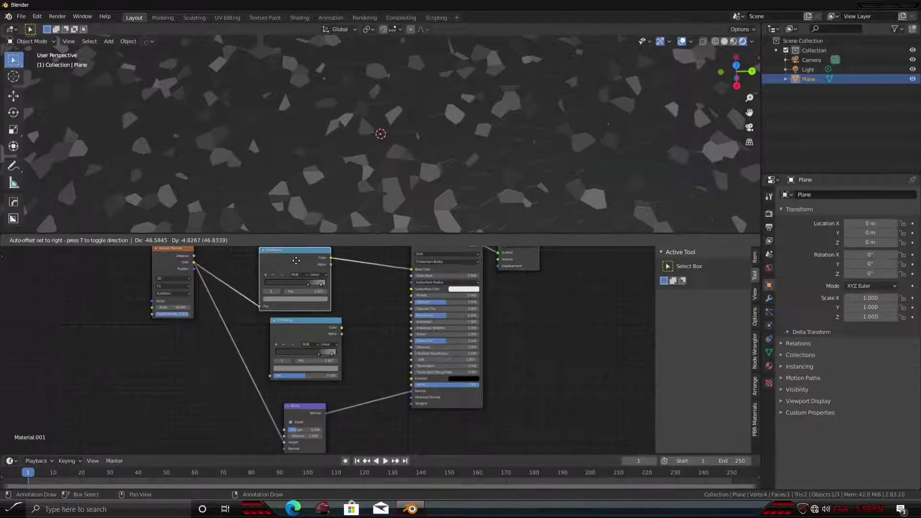
Feed Voronoi Color into the second ramp, set its dark stop to 0.319, and darken its light stop
{"action": "left_click_drag", "start_coordinate": [194, 262], "coordinate": [270, 376]}
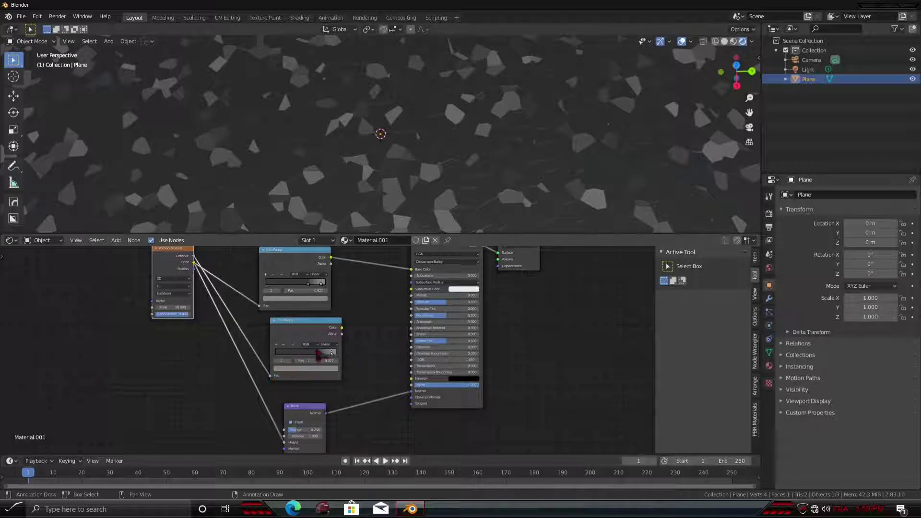
{"action": "mouse_move", "coordinate": [320, 354]}
{"action": "left_mouse_down"}
{"action": "mouse_move", "coordinate": [298, 356]}
{"action": "mouse_move", "coordinate": [345, 360]}
{"action": "left_mouse_up"}
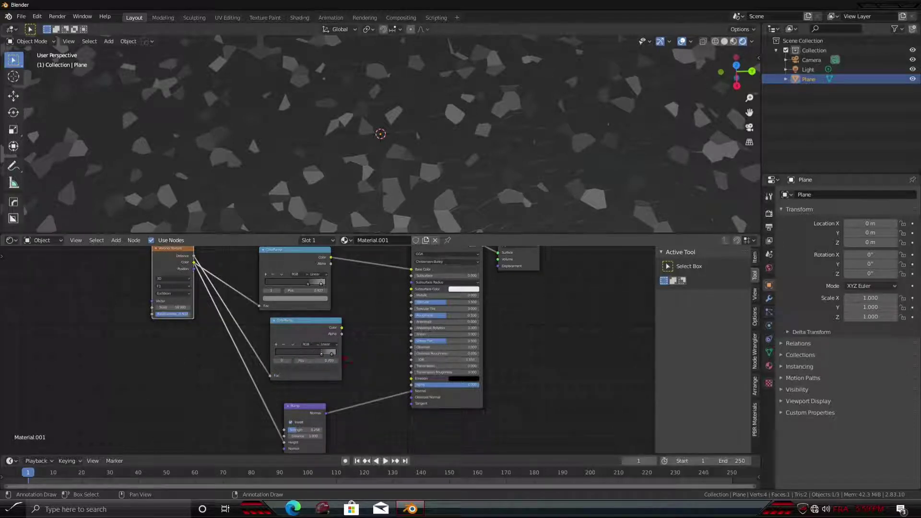
{"action": "left_click", "coordinate": [328, 355]}
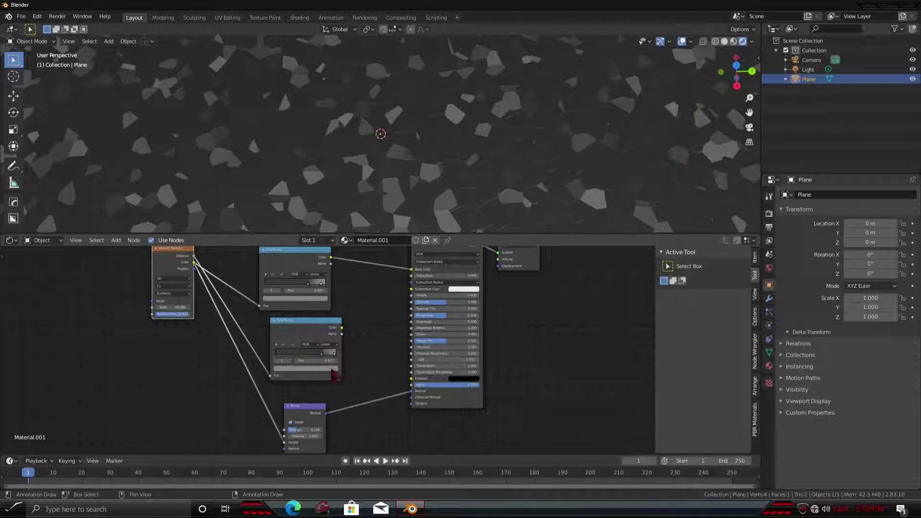
{"action": "left_click", "coordinate": [334, 370]}
{"action": "left_click_drag", "start_coordinate": [325, 303], "coordinate": [321, 317]}
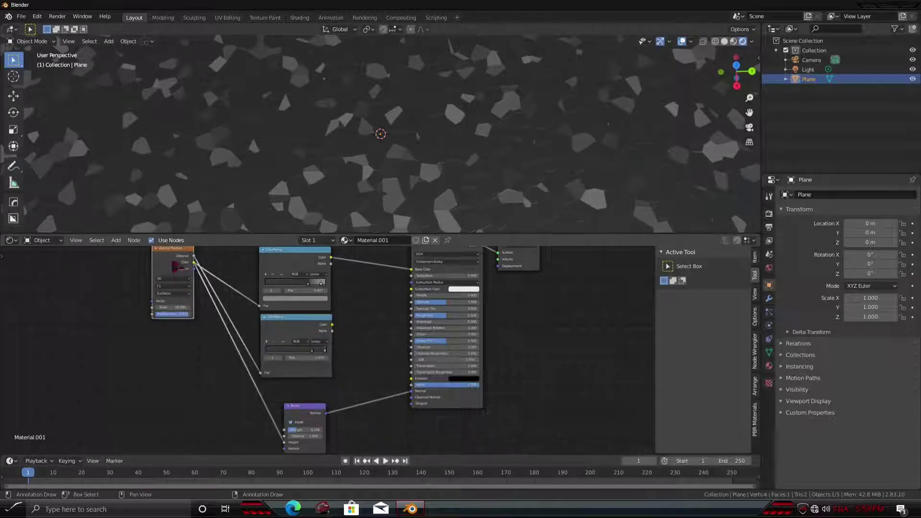
{"action": "left_click_drag", "start_coordinate": [173, 248], "coordinate": [101, 252]}
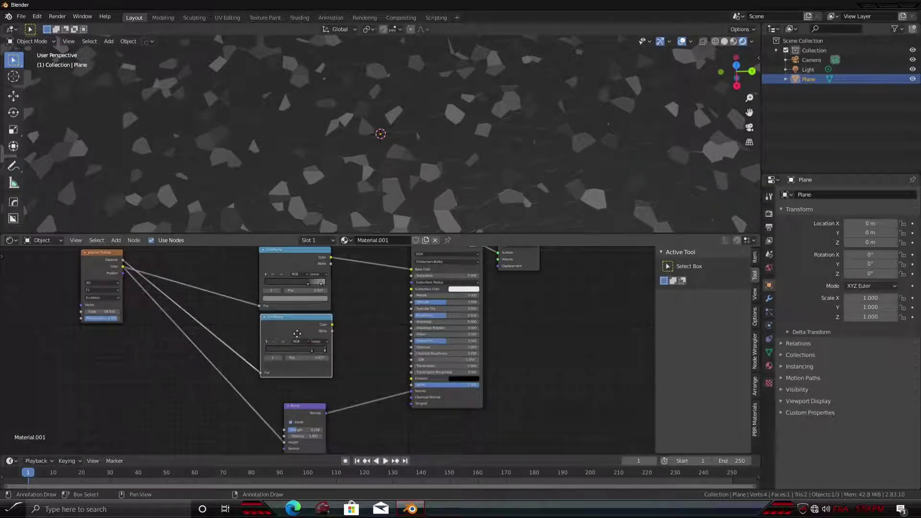
{"action": "left_click_drag", "start_coordinate": [304, 339], "coordinate": [279, 331]}
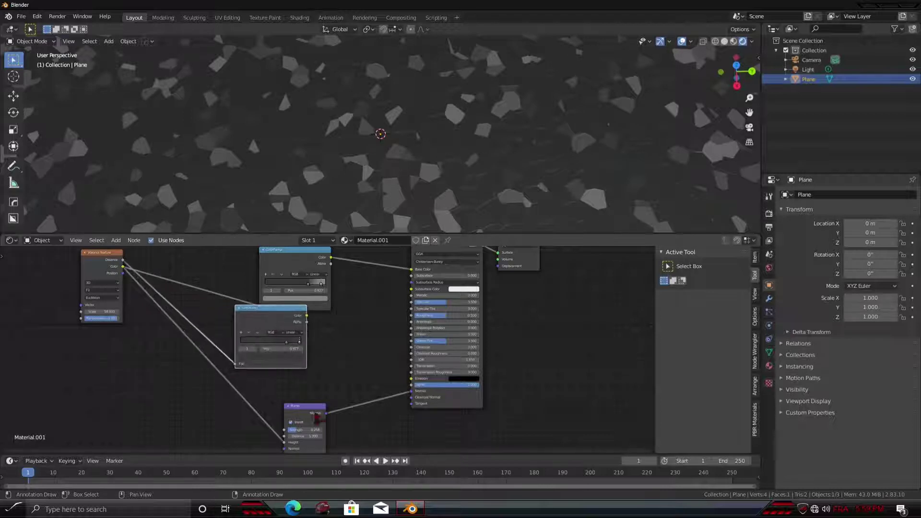
{"action": "left_click_drag", "start_coordinate": [301, 409], "coordinate": [357, 372]}
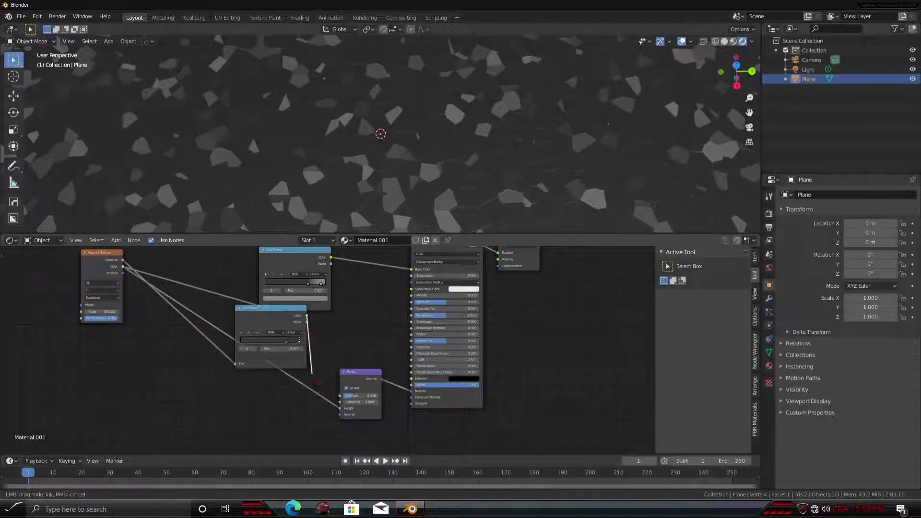
Feed the second ramp into Bump Height and slide the upper ramp's dark stop to 0.364
{"action": "left_click_drag", "start_coordinate": [307, 315], "coordinate": [340, 408]}
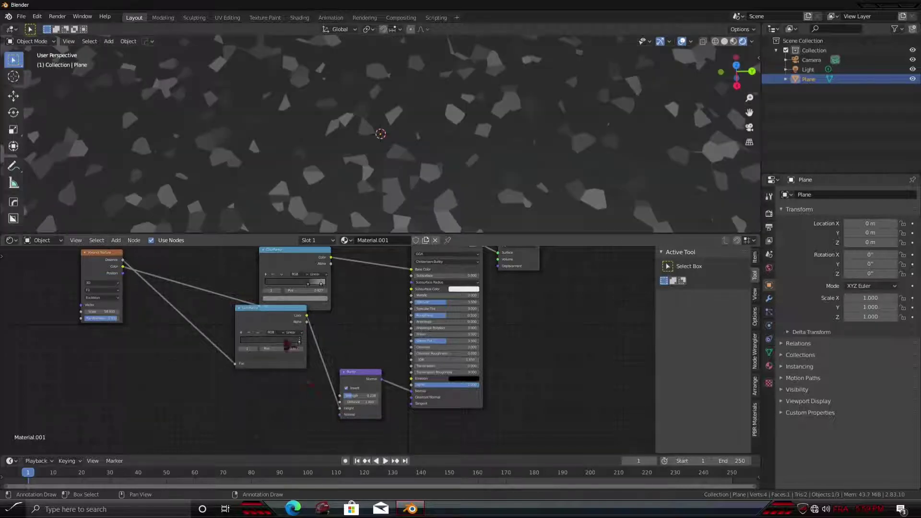
{"action": "mouse_move", "coordinate": [280, 325]}
{"action": "left_mouse_down"}
{"action": "mouse_move", "coordinate": [291, 345]}
{"action": "mouse_move", "coordinate": [278, 363]}
{"action": "left_mouse_up"}
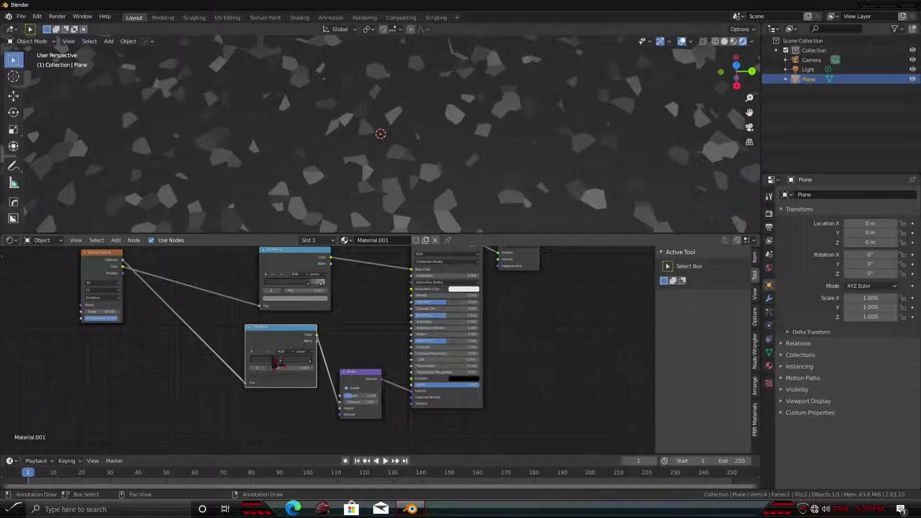
{"action": "left_click", "coordinate": [314, 290]}
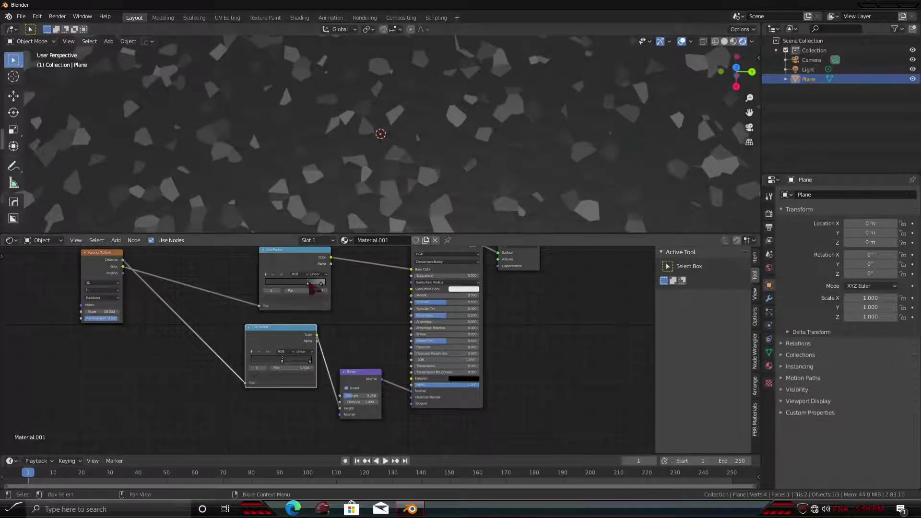
{"action": "left_click_drag", "start_coordinate": [314, 289], "coordinate": [290, 287]}
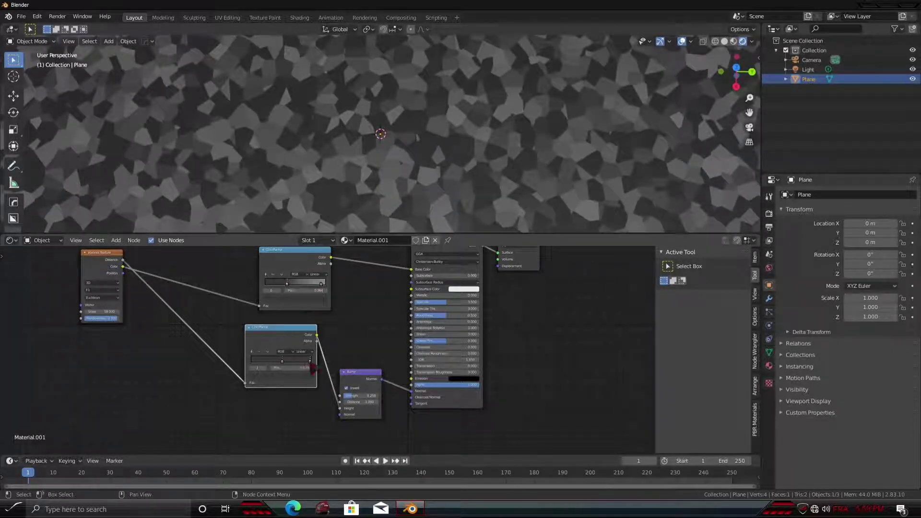
Move the lower ramp's light stop left, set its value to 0.483, and raise bump strength
{"action": "left_click_drag", "start_coordinate": [313, 368], "coordinate": [294, 366]}
{"action": "left_click", "coordinate": [310, 376]}
{"action": "left_click_drag", "start_coordinate": [299, 322], "coordinate": [300, 319]}
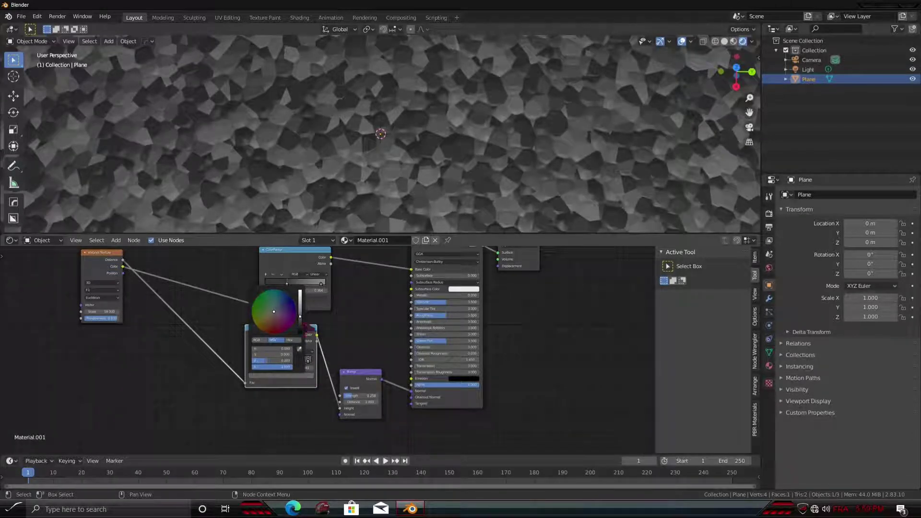
{"action": "left_click_drag", "start_coordinate": [353, 396], "coordinate": [372, 396]}
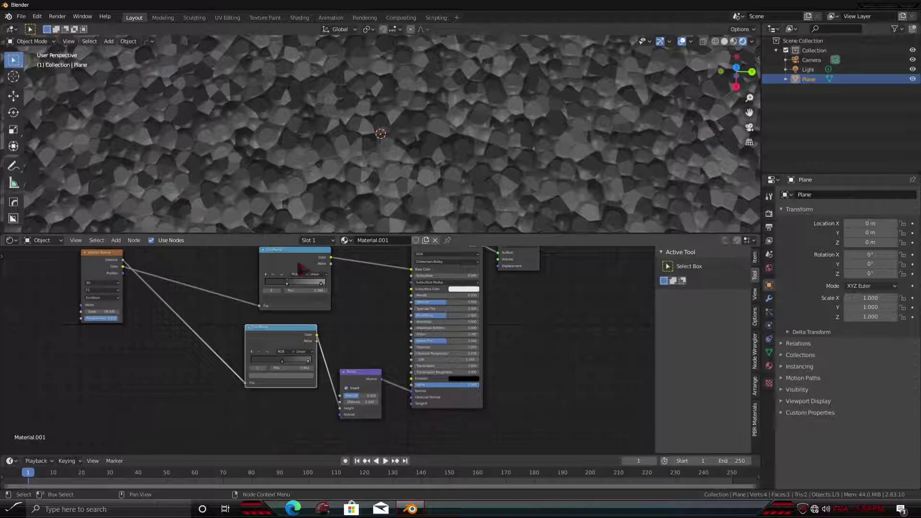
Rearrange both ramps, pull the top ramp's right stop left, and brighten the lower stop to light grey
{"action": "left_click_drag", "start_coordinate": [304, 268], "coordinate": [254, 269]}
{"action": "mouse_move", "coordinate": [294, 334]}
{"action": "left_mouse_down"}
{"action": "mouse_move", "coordinate": [240, 371]}
{"action": "mouse_move", "coordinate": [283, 372]}
{"action": "left_mouse_up"}
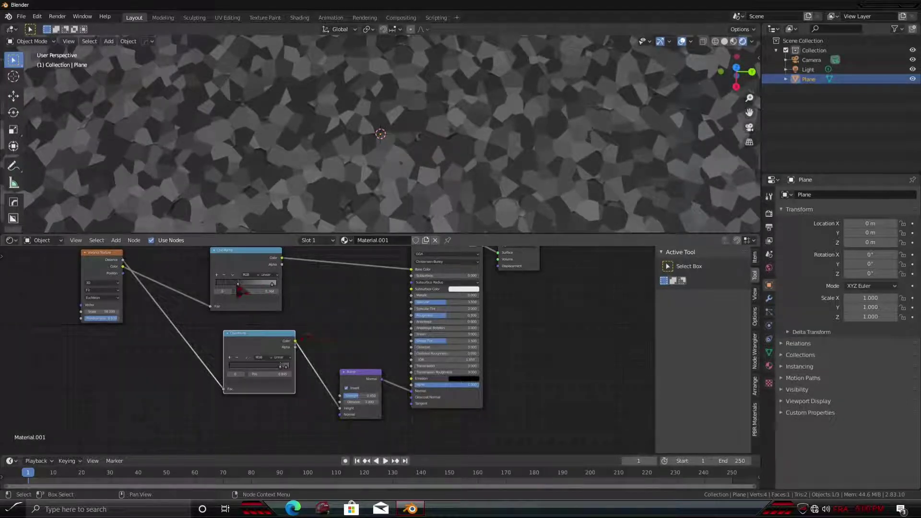
{"action": "left_click", "coordinate": [273, 284]}
{"action": "left_click_drag", "start_coordinate": [278, 290], "coordinate": [260, 288]}
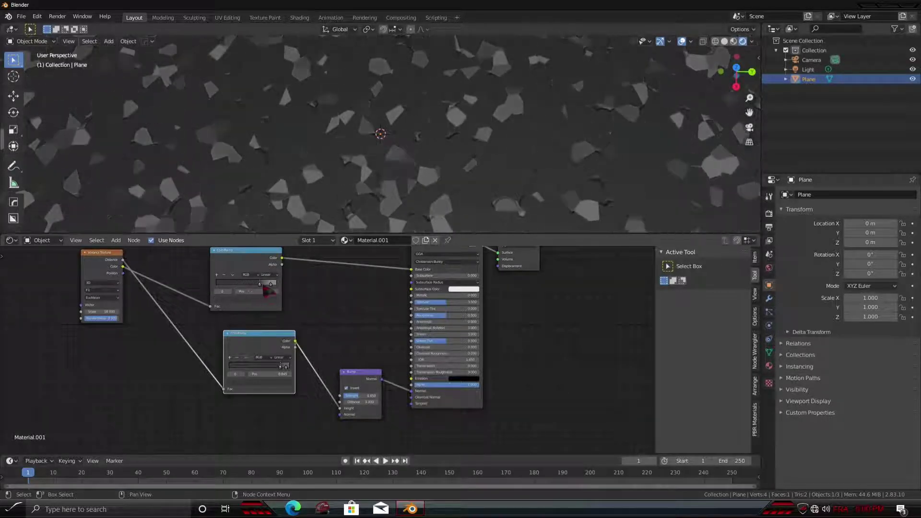
{"action": "left_click", "coordinate": [276, 285]}
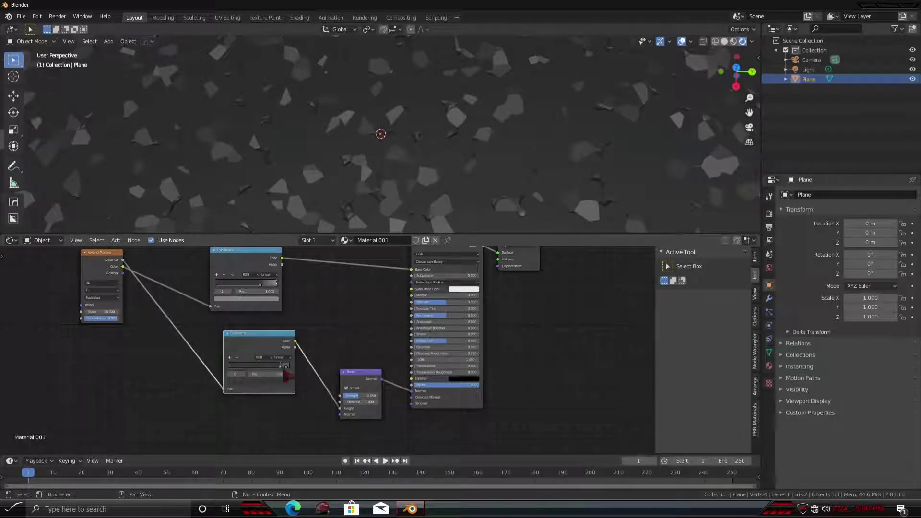
{"action": "left_click", "coordinate": [274, 386]}
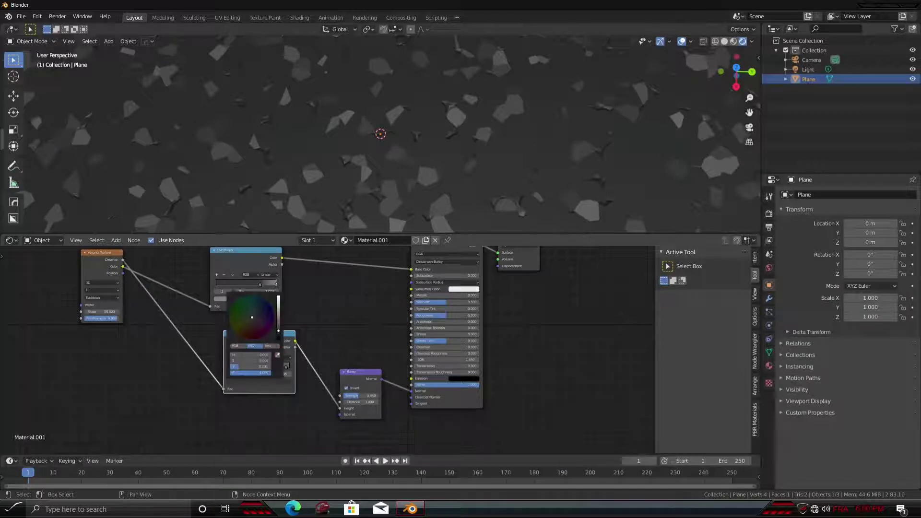
{"action": "left_click_drag", "start_coordinate": [278, 331], "coordinate": [278, 310]}
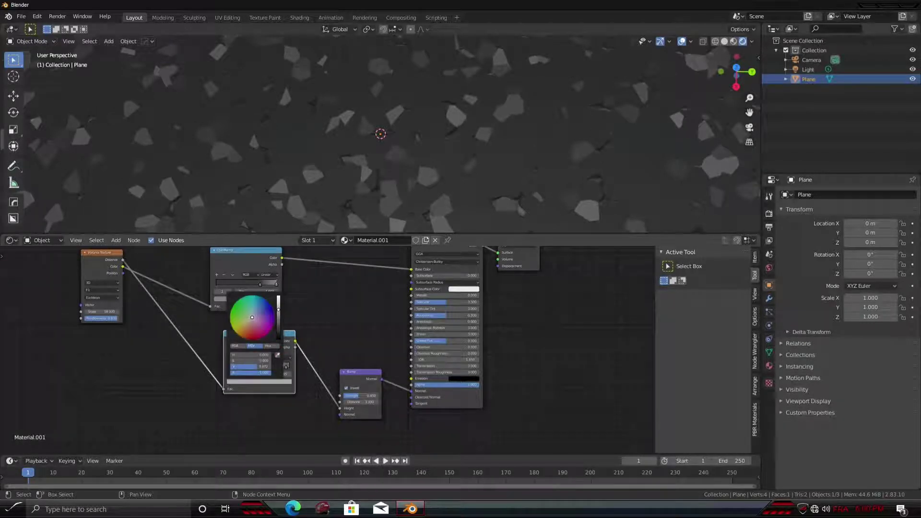
Bring the Texture Coordinate and Mapping nodes into view and enter a new Mapping Scale X
{"action": "scroll", "coordinate": [400, 190], "scroll_direction": "down", "scroll_amount": 3}
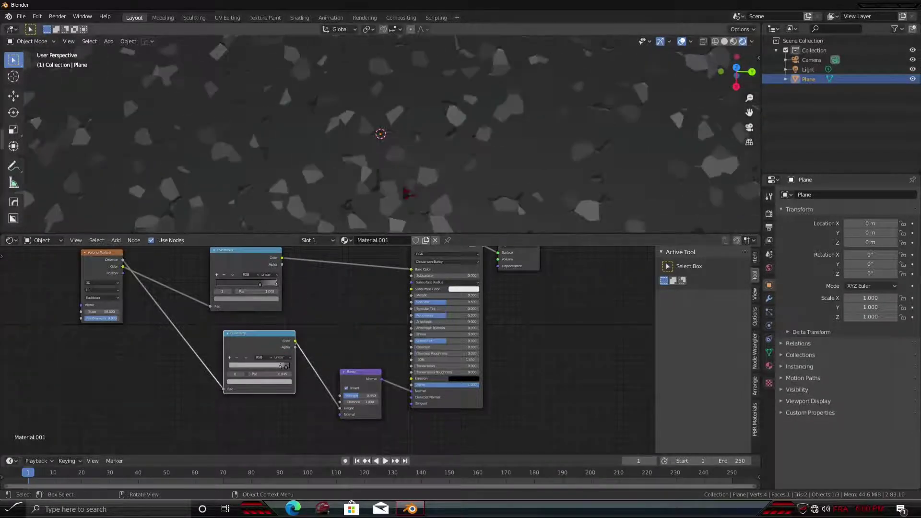
{"action": "scroll", "coordinate": [408, 197], "scroll_direction": "down", "scroll_amount": 5}
{"action": "scroll", "coordinate": [406, 195], "scroll_direction": "up", "scroll_amount": 3}
{"action": "scroll", "coordinate": [405, 195], "scroll_direction": "up", "scroll_amount": 1}
{"action": "scroll", "coordinate": [269, 335], "scroll_direction": "up", "scroll_amount": 3}
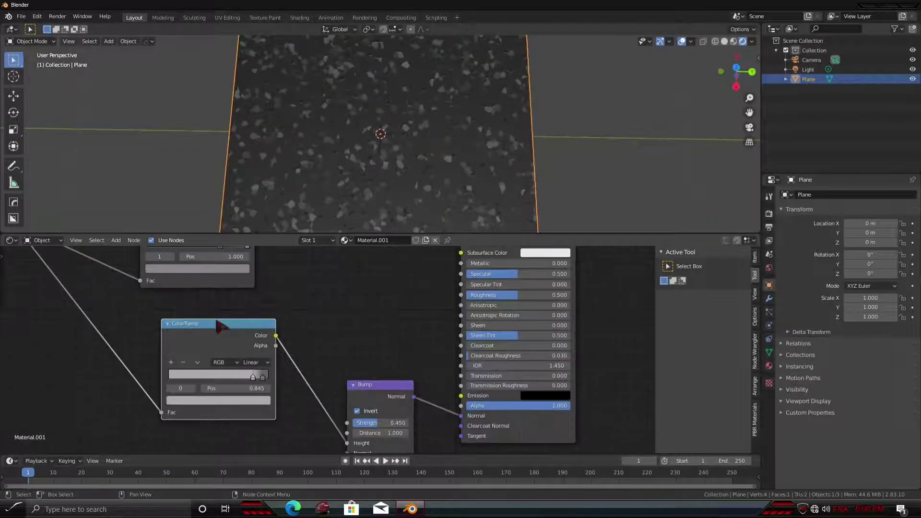
{"action": "mouse_move", "coordinate": [249, 331]}
{"action": "middle_mouse_down"}
{"action": "mouse_move", "coordinate": [291, 334]}
{"action": "mouse_move", "coordinate": [417, 372]}
{"action": "mouse_move", "coordinate": [480, 278]}
{"action": "middle_mouse_up"}
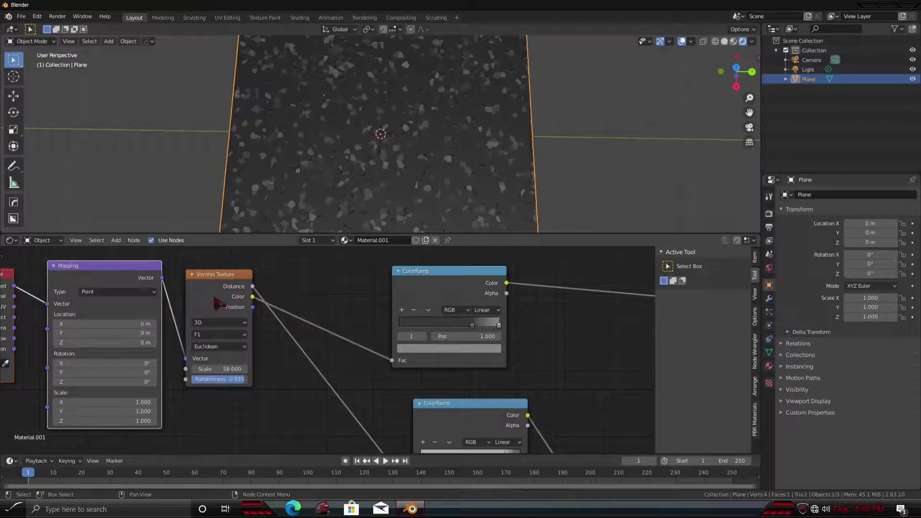
{"action": "middle_click_drag", "start_coordinate": [218, 303], "coordinate": [282, 297]}
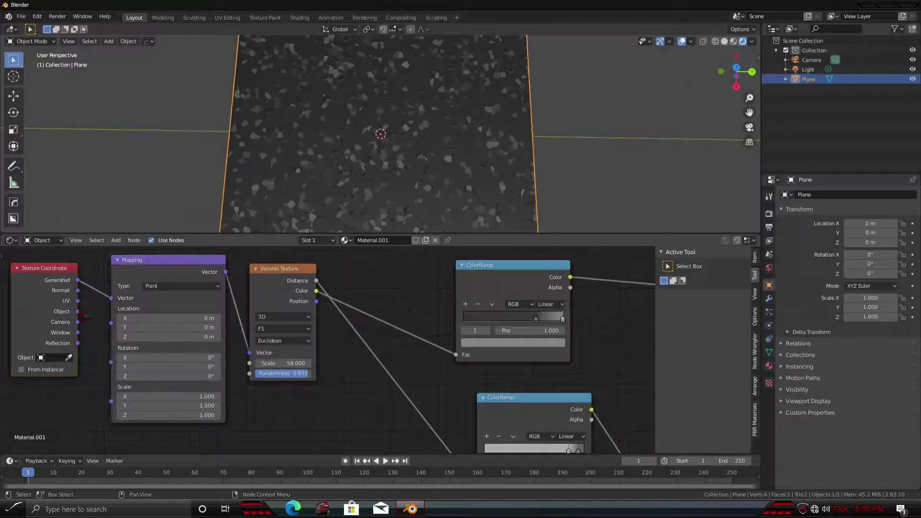
{"action": "double_click", "coordinate": [192, 396]}
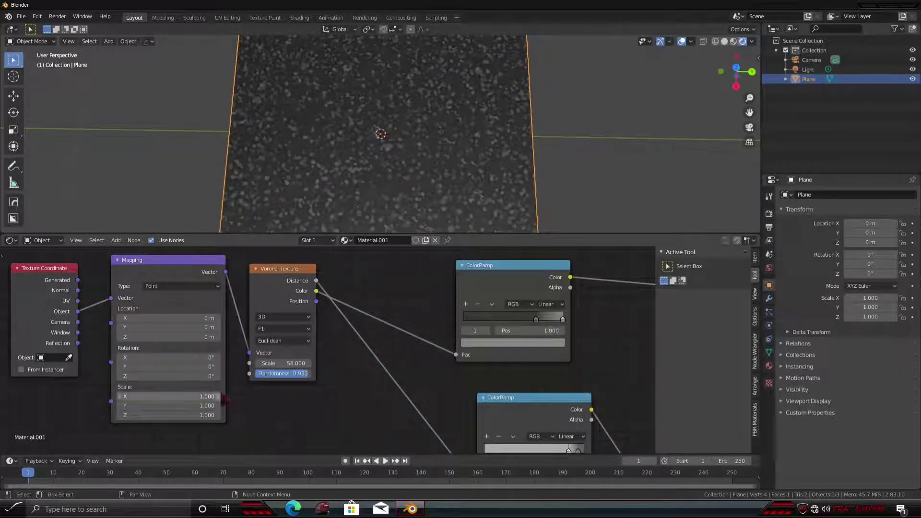
{"action": "type", "text": "3.9"}
{"action": "key", "text": "Return"}
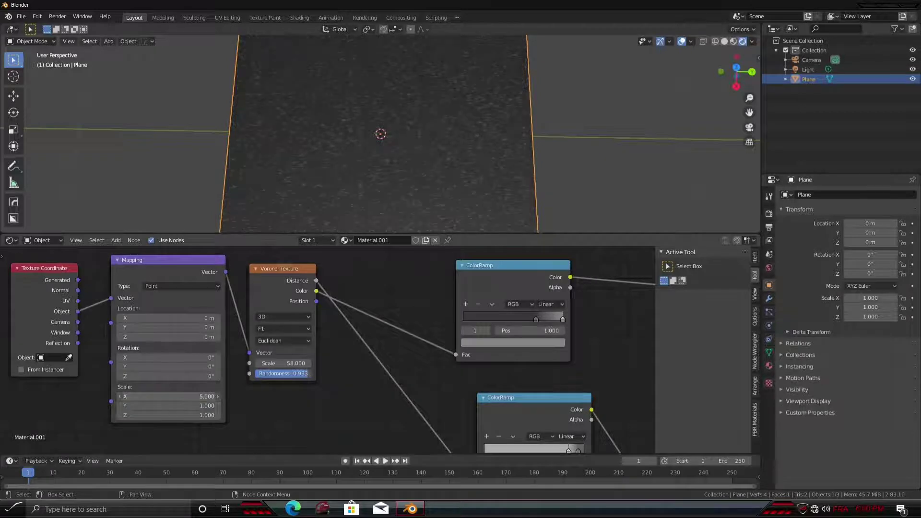
Set the Mapping Scale Y to 5.000 and orbit the viewport to check the denser speckles
{"action": "double_click", "coordinate": [168, 405]}
{"action": "type", "text": "2"}
{"action": "key", "text": "Return"}
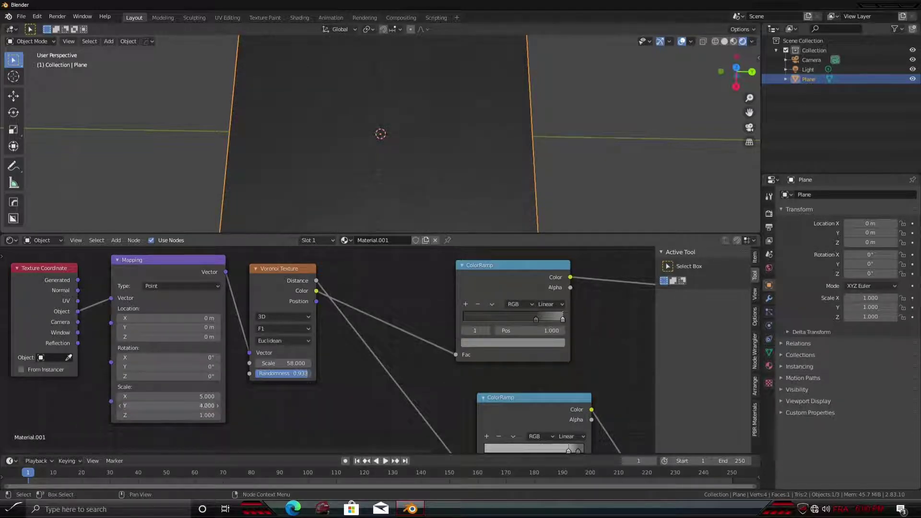
{"action": "left_click", "coordinate": [217, 405]}
{"action": "left_click", "coordinate": [218, 405]}
{"action": "left_click", "coordinate": [119, 406]}
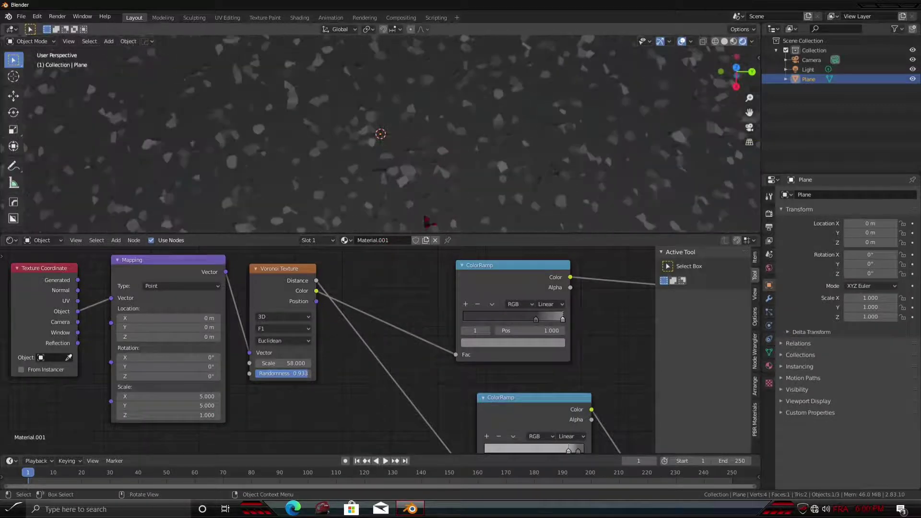
{"action": "mouse_move", "coordinate": [427, 222]}
{"action": "middle_mouse_down"}
{"action": "mouse_move", "coordinate": [467, 166]}
{"action": "mouse_move", "coordinate": [456, 144]}
{"action": "middle_mouse_up"}
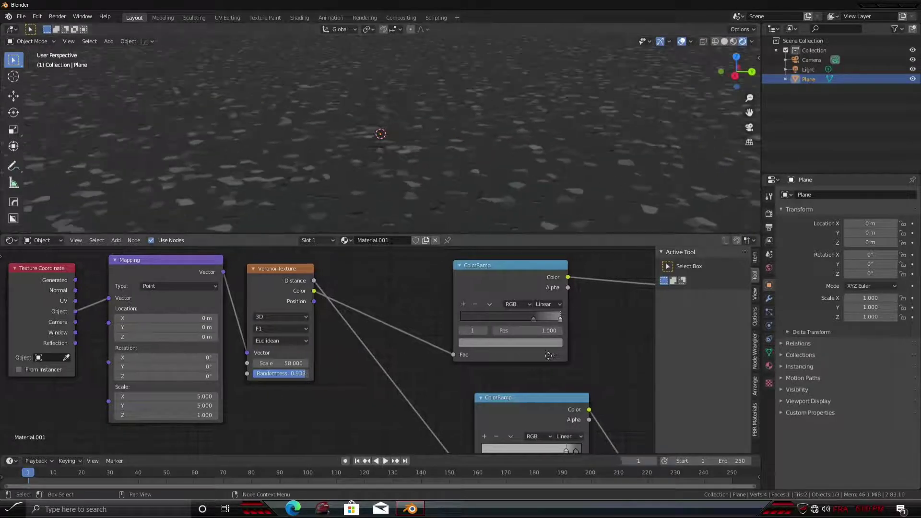
{"action": "middle_click_drag", "start_coordinate": [545, 402], "coordinate": [310, 364]}
{"action": "left_click_drag", "start_coordinate": [309, 365], "coordinate": [288, 355]}
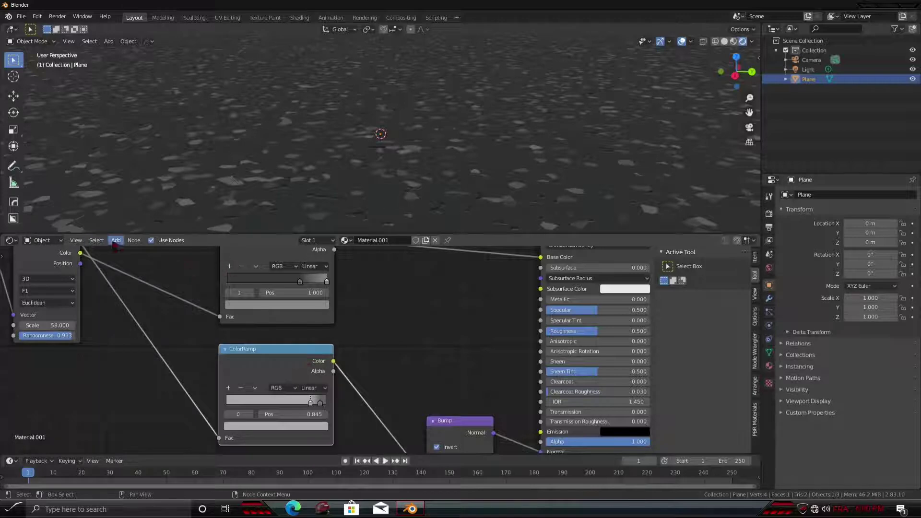
Drop a MixRGB node onto the Base Color link, with the lower ColorRamp feeding Color2
{"action": "left_click", "coordinate": [116, 240]}
{"action": "mouse_move", "coordinate": [130, 303]}
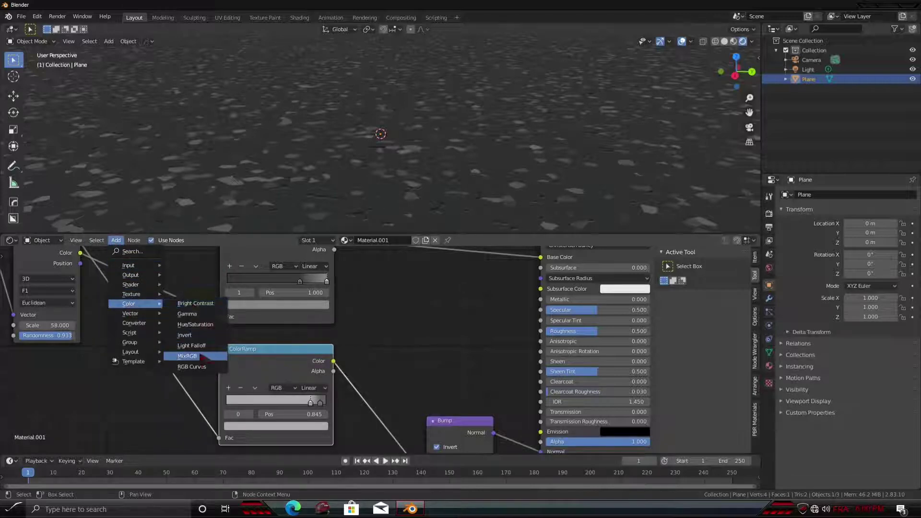
{"action": "left_click", "coordinate": [187, 356]}
{"action": "left_click", "coordinate": [446, 278]}
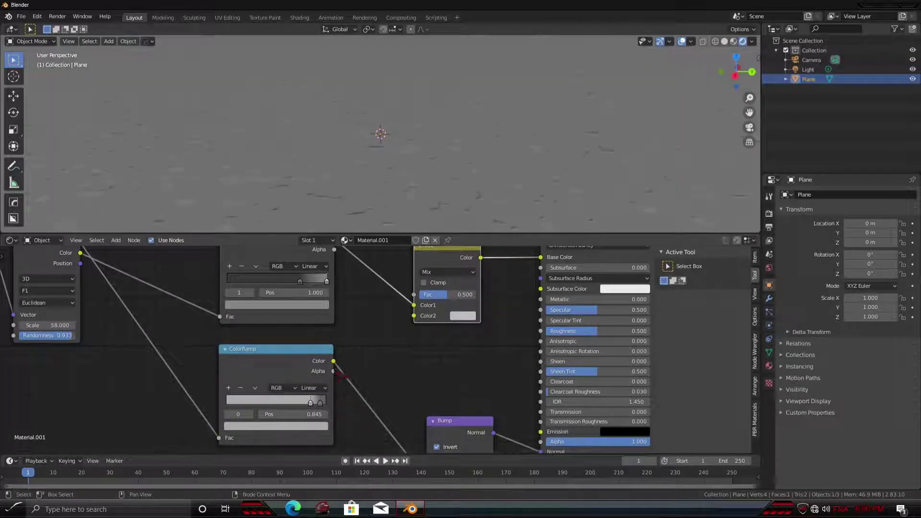
{"action": "left_click_drag", "start_coordinate": [334, 360], "coordinate": [414, 316]}
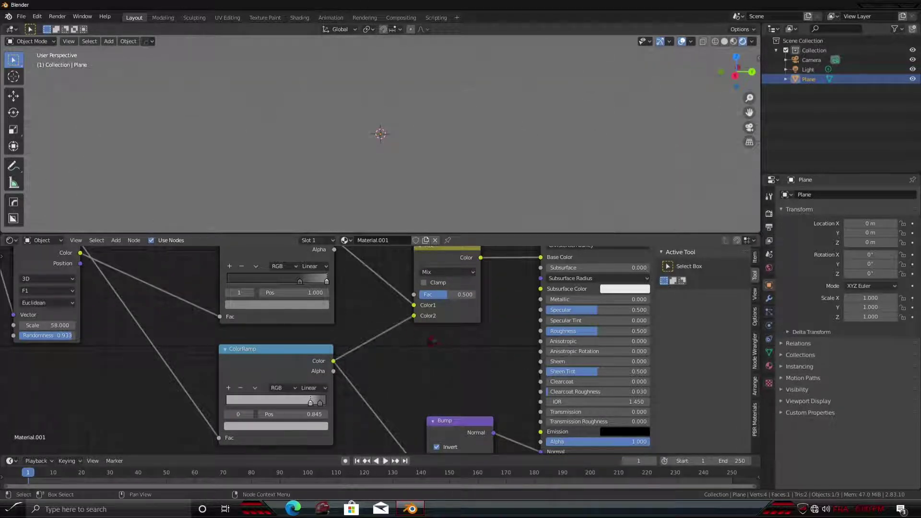
{"action": "middle_click_drag", "start_coordinate": [462, 204], "coordinate": [597, 192]}
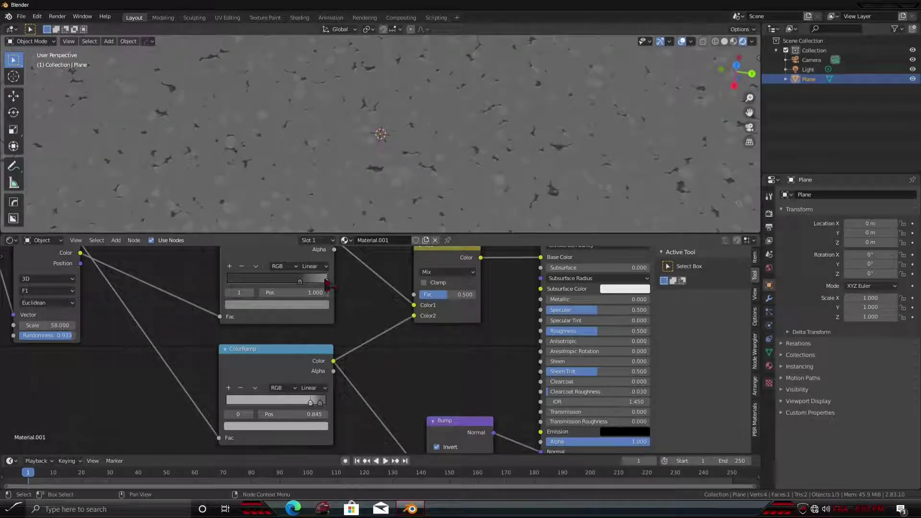
Move the lower ramp's stop and darken its colour to a deep grey (value 0.203)
{"action": "mouse_move", "coordinate": [310, 403]}
{"action": "left_mouse_down"}
{"action": "mouse_move", "coordinate": [232, 407]}
{"action": "mouse_move", "coordinate": [305, 408]}
{"action": "left_mouse_up"}
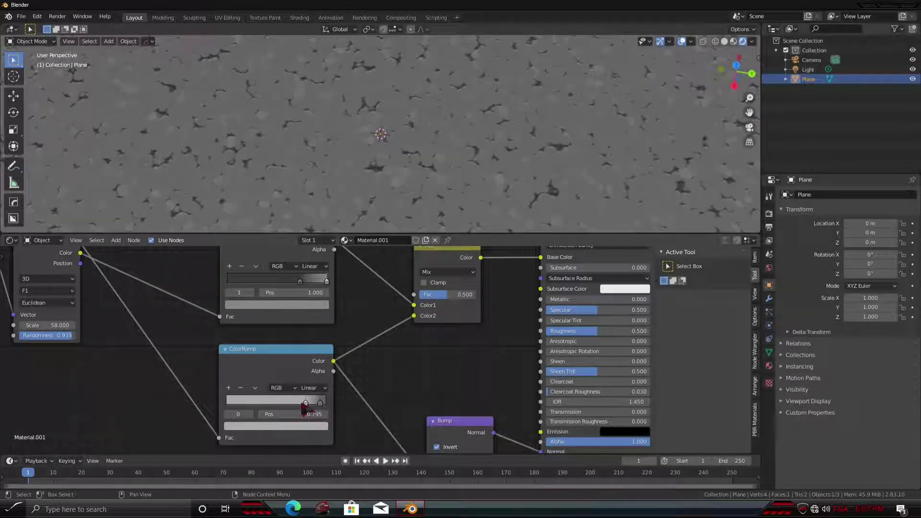
{"action": "left_click", "coordinate": [292, 427]}
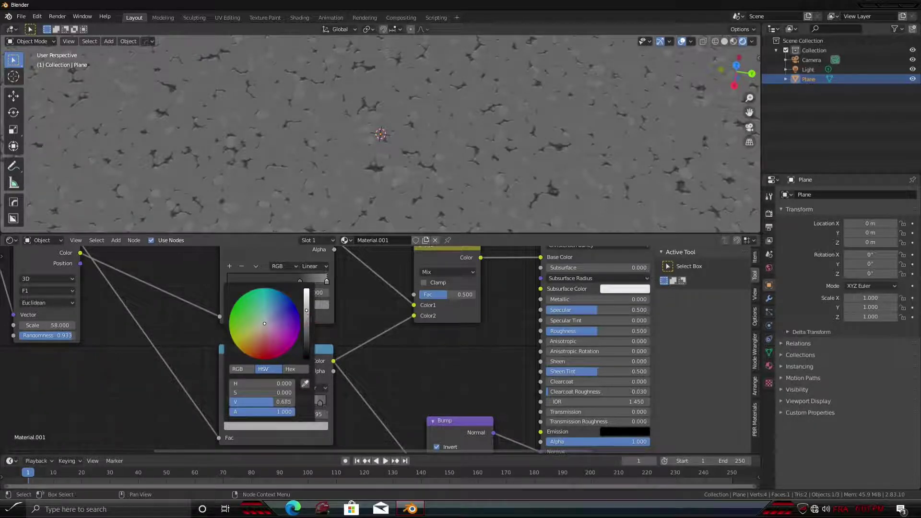
{"action": "left_click_drag", "start_coordinate": [286, 402], "coordinate": [245, 402]}
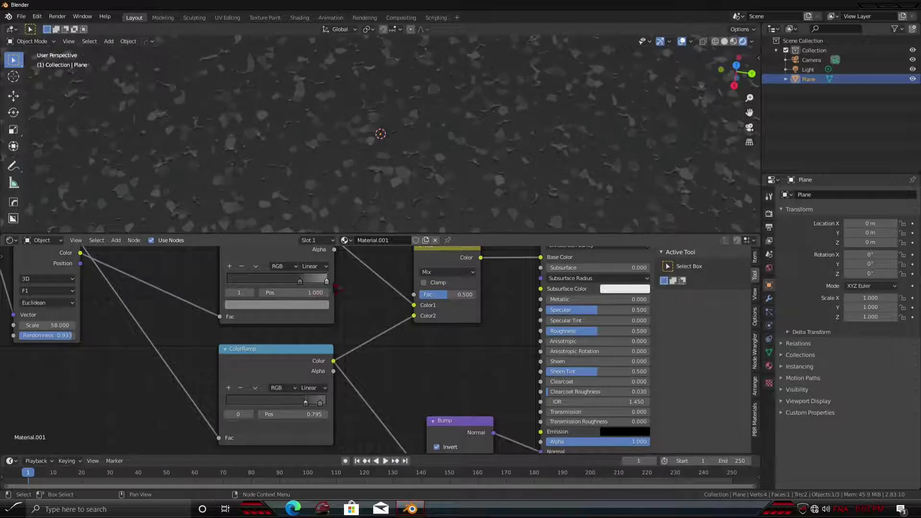
Shift the upper color ramp's left stop and preview the plane in rendered shading
{"action": "left_click_drag", "start_coordinate": [299, 282], "coordinate": [315, 282]}
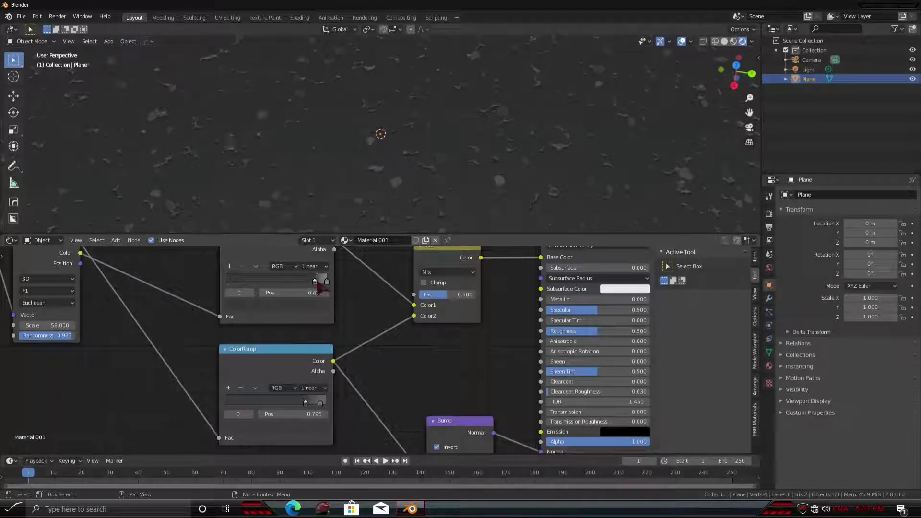
{"action": "mouse_move", "coordinate": [431, 160]}
{"action": "middle_mouse_down"}
{"action": "mouse_move", "coordinate": [421, 220]}
{"action": "mouse_move", "coordinate": [434, 163]}
{"action": "middle_mouse_up"}
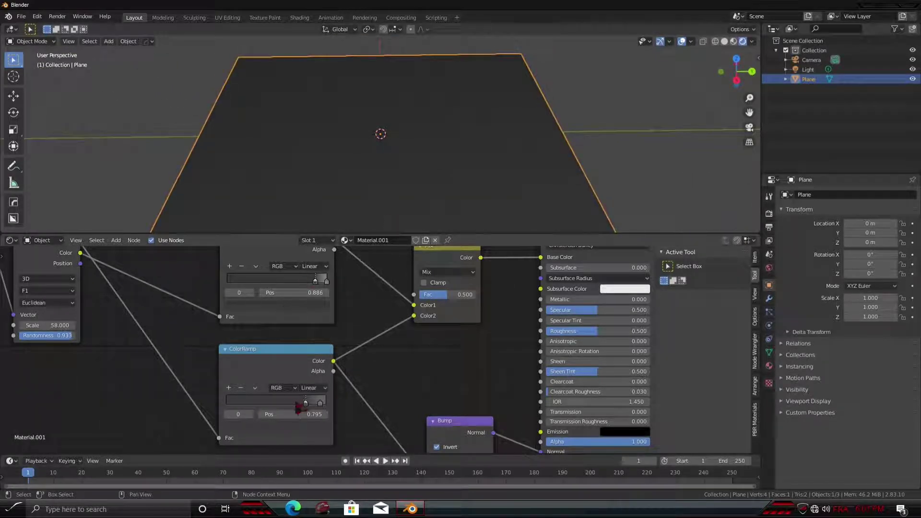
{"action": "middle_click_drag", "start_coordinate": [731, 45], "coordinate": [510, 220]}
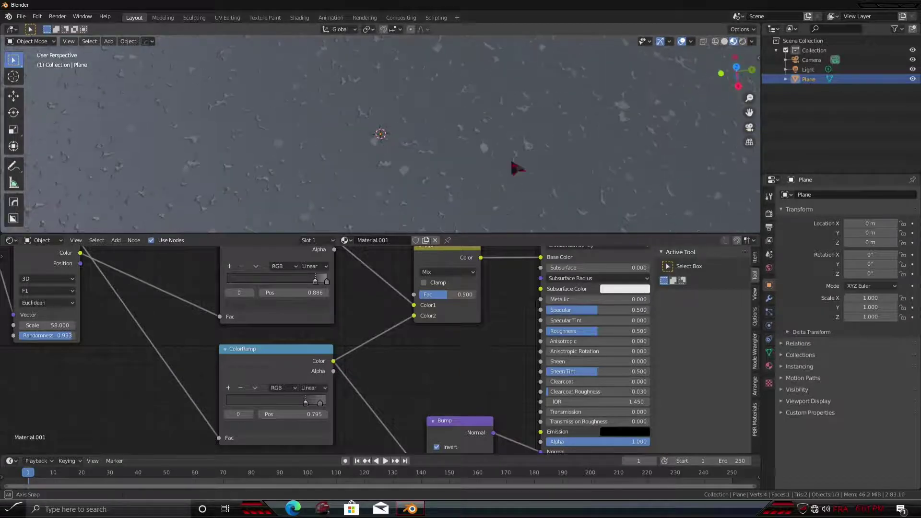
{"action": "mouse_move", "coordinate": [509, 221]}
{"action": "middle_mouse_down"}
{"action": "mouse_move", "coordinate": [499, 101]}
{"action": "mouse_move", "coordinate": [477, 102]}
{"action": "mouse_move", "coordinate": [475, 144]}
{"action": "mouse_move", "coordinate": [460, 158]}
{"action": "mouse_move", "coordinate": [497, 219]}
{"action": "mouse_move", "coordinate": [487, 44]}
{"action": "mouse_move", "coordinate": [497, 87]}
{"action": "middle_mouse_up"}
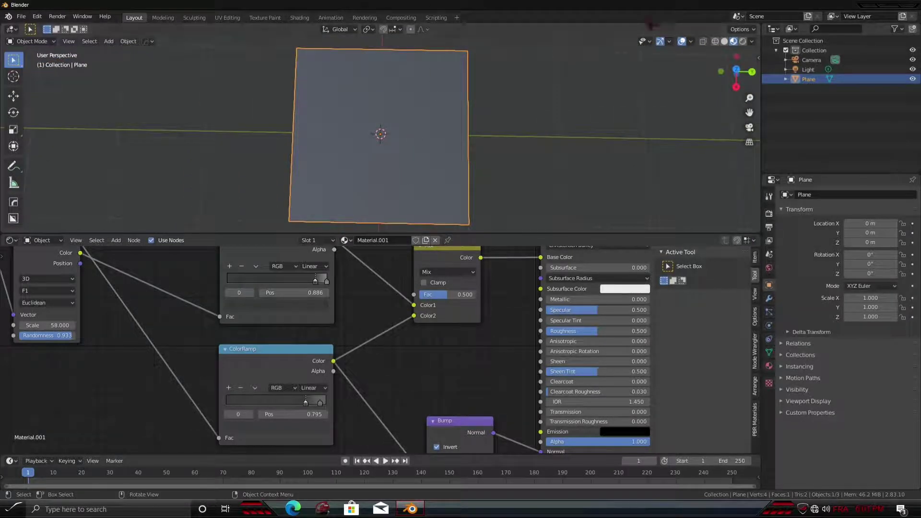
{"action": "left_click", "coordinate": [742, 42]}
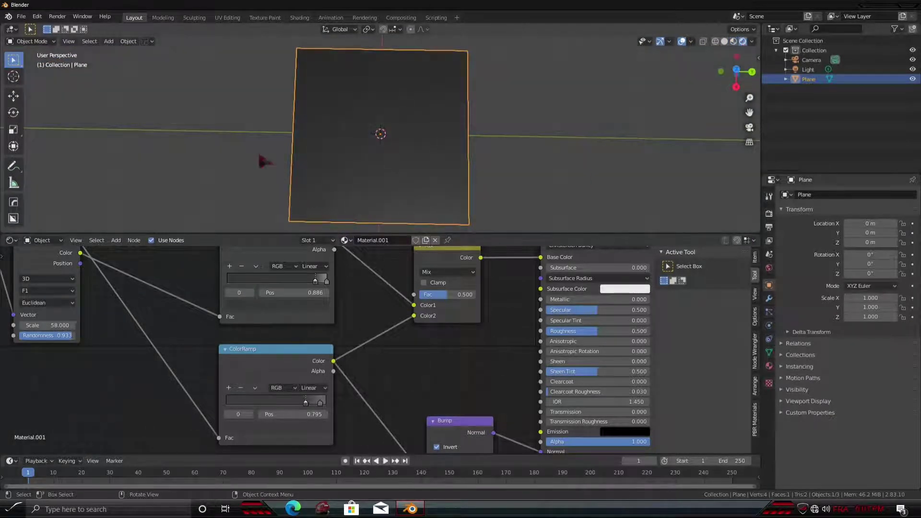
{"action": "mouse_move", "coordinate": [261, 158]}
{"action": "middle_mouse_down"}
{"action": "mouse_move", "coordinate": [409, 173]}
{"action": "mouse_move", "coordinate": [441, 185]}
{"action": "middle_mouse_up"}
{"action": "scroll", "coordinate": [441, 185], "scroll_direction": "up", "scroll_amount": 3}
{"action": "scroll", "coordinate": [446, 184], "scroll_direction": "up", "scroll_amount": 2}
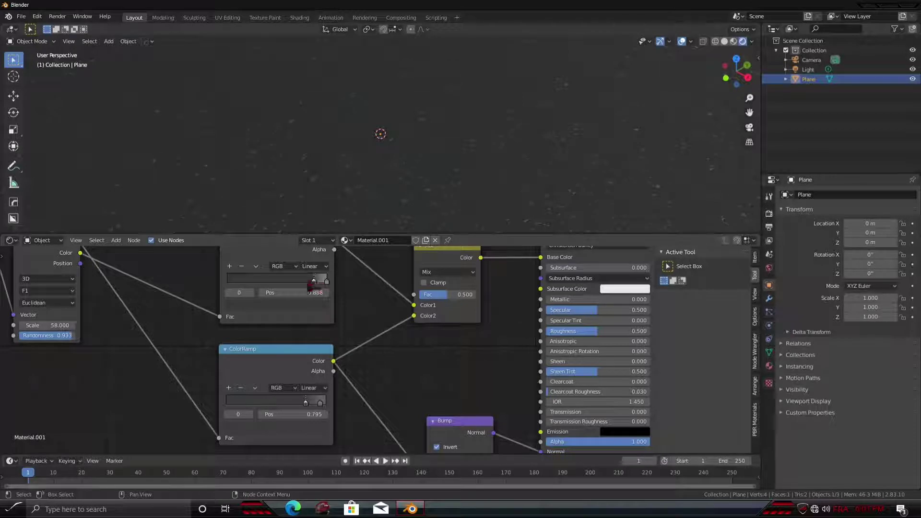
Pull the upper color ramp's right stop left to position 0.864 to darken the asphalt
{"action": "left_click_drag", "start_coordinate": [311, 286], "coordinate": [326, 290]}
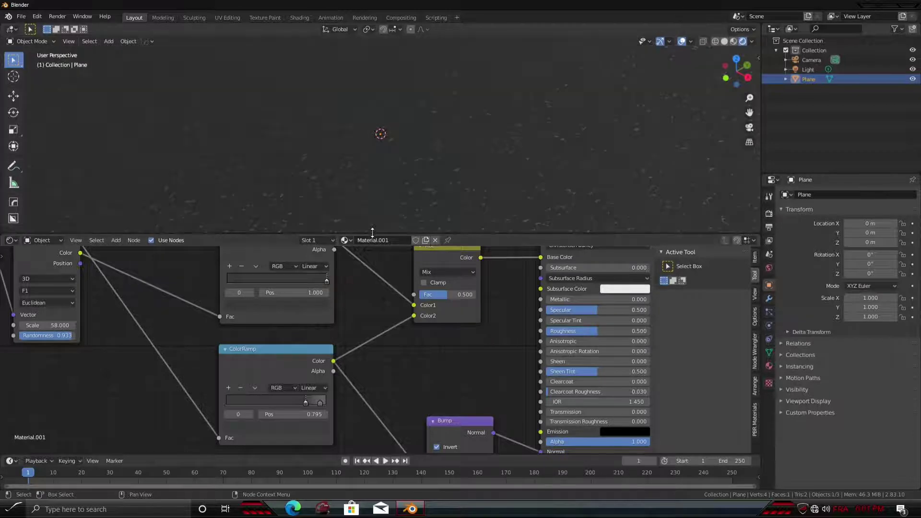
{"action": "left_click", "coordinate": [327, 288]}
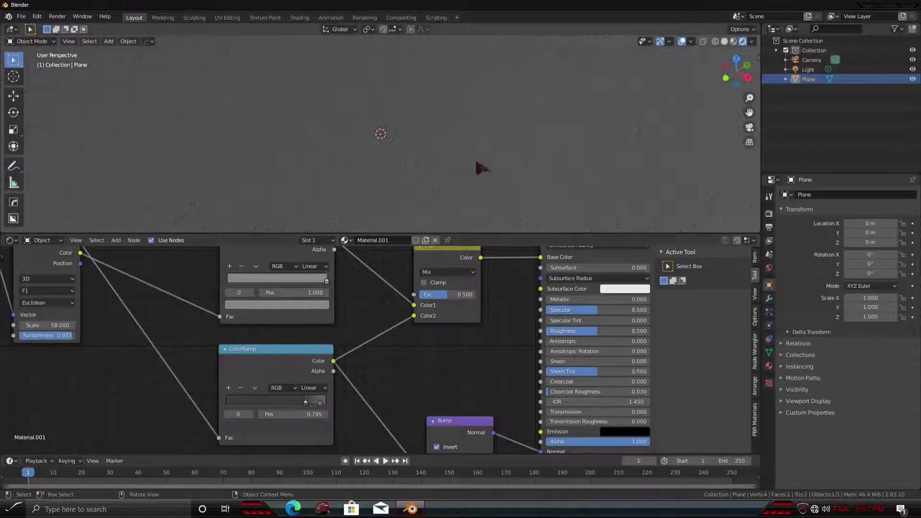
{"action": "mouse_move", "coordinate": [448, 187]}
{"action": "middle_mouse_down"}
{"action": "mouse_move", "coordinate": [436, 56]}
{"action": "mouse_move", "coordinate": [436, 200]}
{"action": "mouse_move", "coordinate": [415, 185]}
{"action": "middle_mouse_up"}
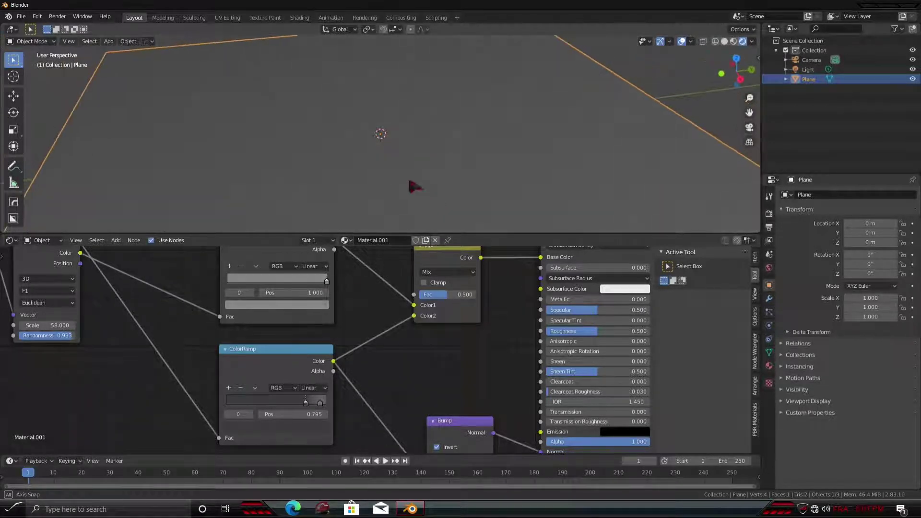
{"action": "left_click_drag", "start_coordinate": [327, 282], "coordinate": [317, 285]}
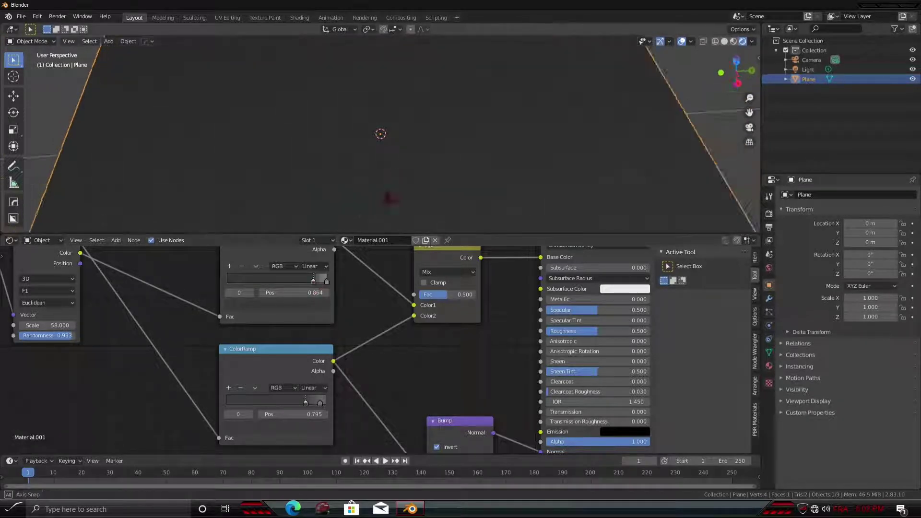
{"action": "middle_click_drag", "start_coordinate": [384, 197], "coordinate": [390, 200]}
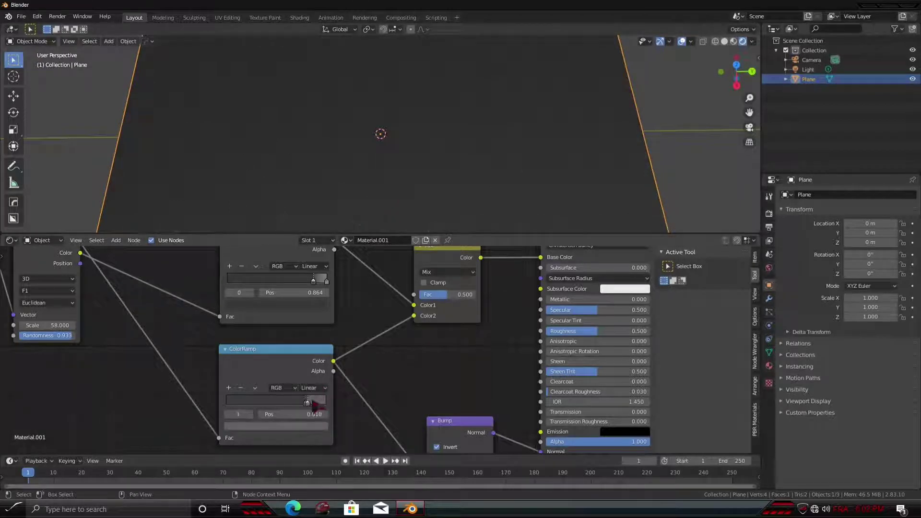
Slide the lower color ramp's light stop to 0.927 for sparse flecks, then view from top
{"action": "left_click_drag", "start_coordinate": [321, 406], "coordinate": [309, 406]}
{"action": "scroll", "coordinate": [379, 187], "scroll_direction": "up", "scroll_amount": 3}
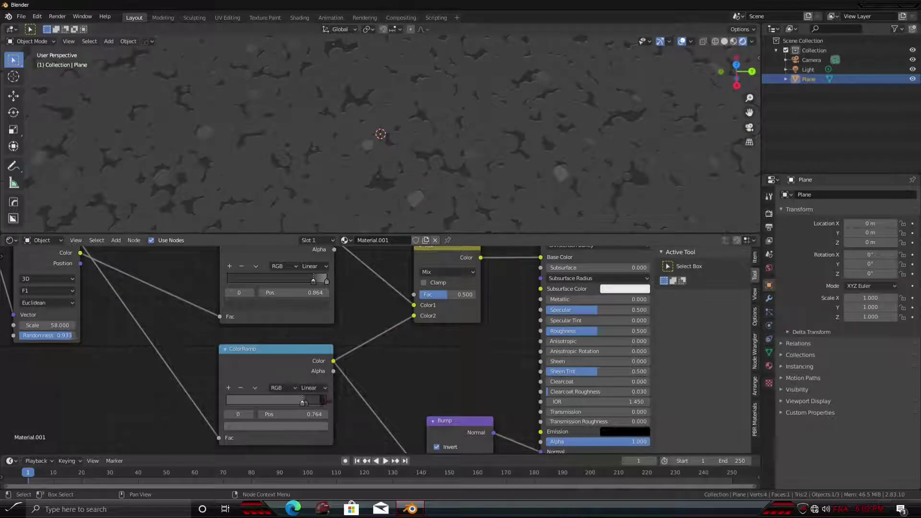
{"action": "left_click", "coordinate": [306, 403]}
{"action": "left_click_drag", "start_coordinate": [316, 411], "coordinate": [325, 411]}
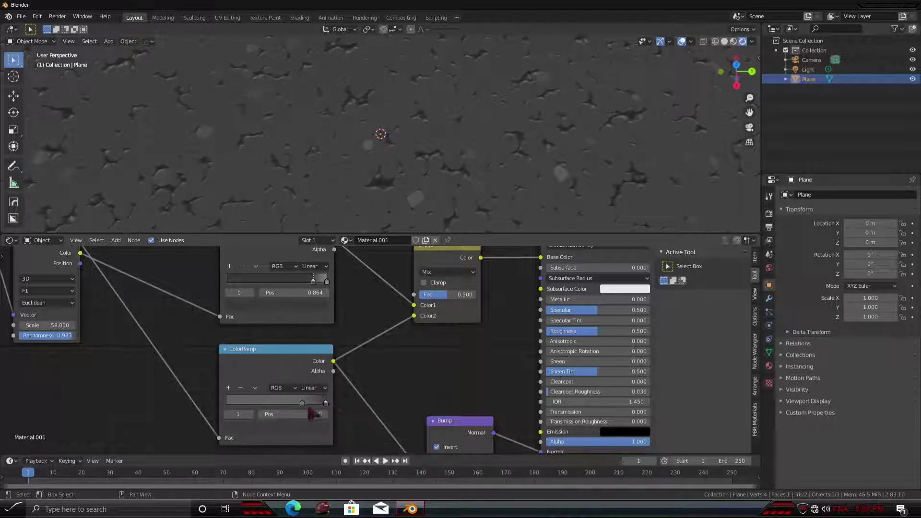
{"action": "left_click_drag", "start_coordinate": [306, 403], "coordinate": [315, 403]}
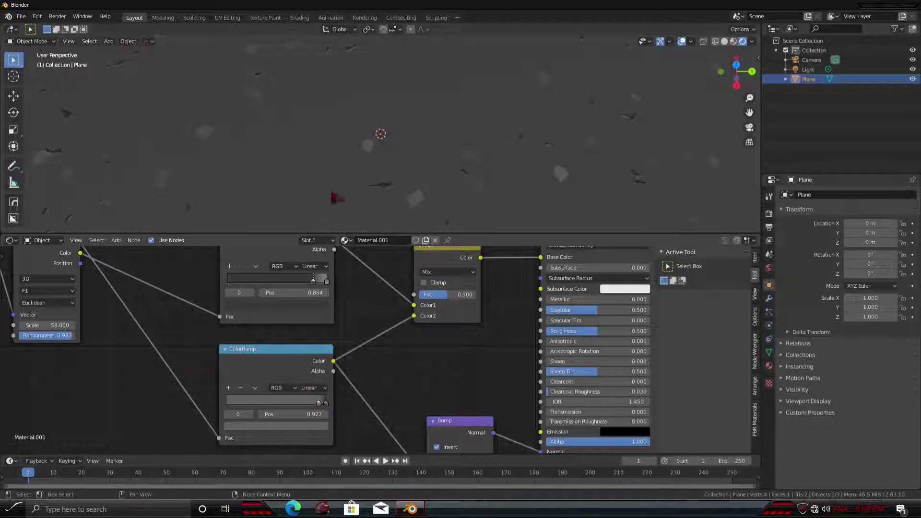
{"action": "scroll", "coordinate": [359, 185], "scroll_direction": "down", "scroll_amount": 3}
{"action": "middle_click_drag", "start_coordinate": [366, 201], "coordinate": [369, 165]}
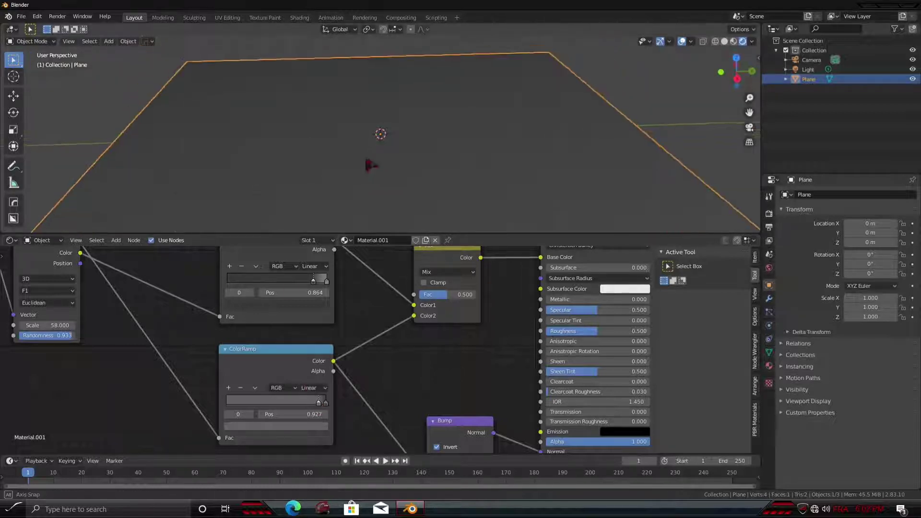
{"action": "scroll", "coordinate": [382, 192], "scroll_direction": "down", "scroll_amount": 4}
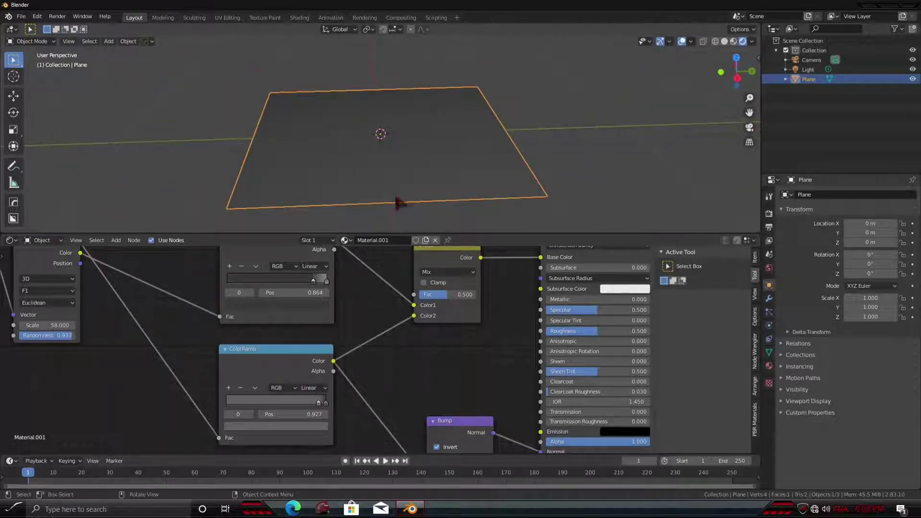
{"action": "key", "text": "KP_7"}
{"action": "scroll", "coordinate": [423, 151], "scroll_direction": "down", "scroll_amount": 3}
Add a new mesh plane, Plane.001, and assign it the existing white 'Material'
{"action": "scroll", "coordinate": [424, 147], "scroll_direction": "down", "scroll_amount": 5}
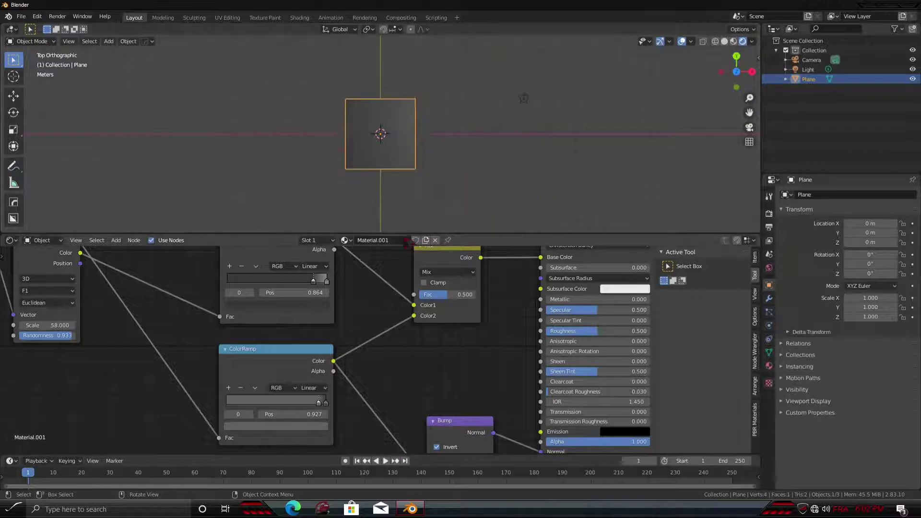
{"action": "left_click_drag", "start_coordinate": [398, 235], "coordinate": [406, 303]}
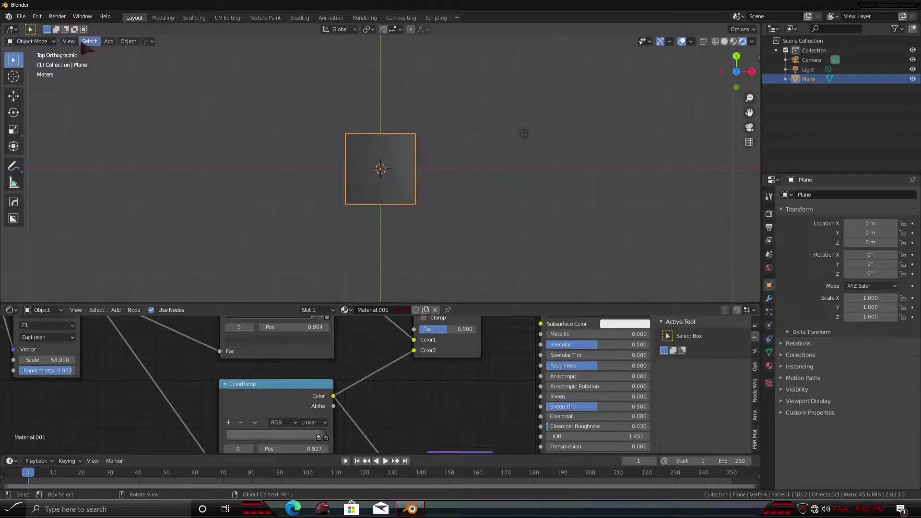
{"action": "left_click", "coordinate": [109, 41]}
{"action": "mouse_move", "coordinate": [122, 53]}
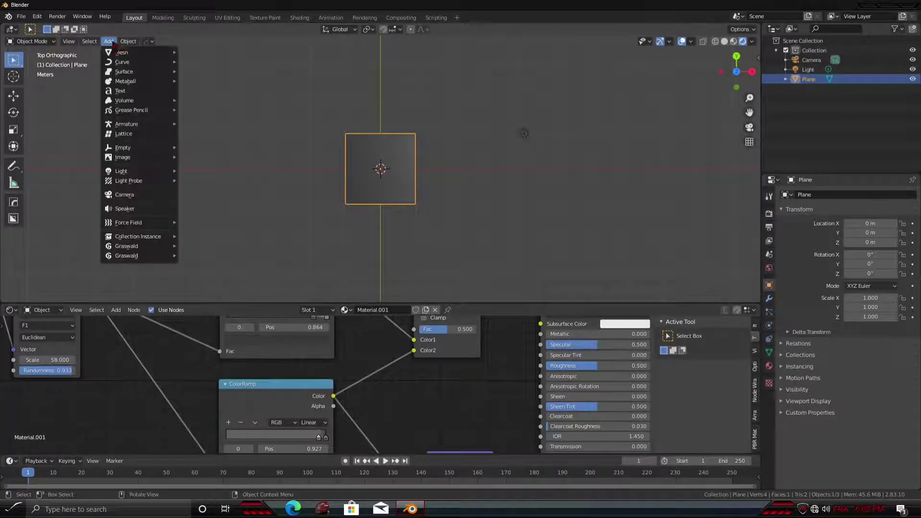
{"action": "left_click", "coordinate": [198, 53]}
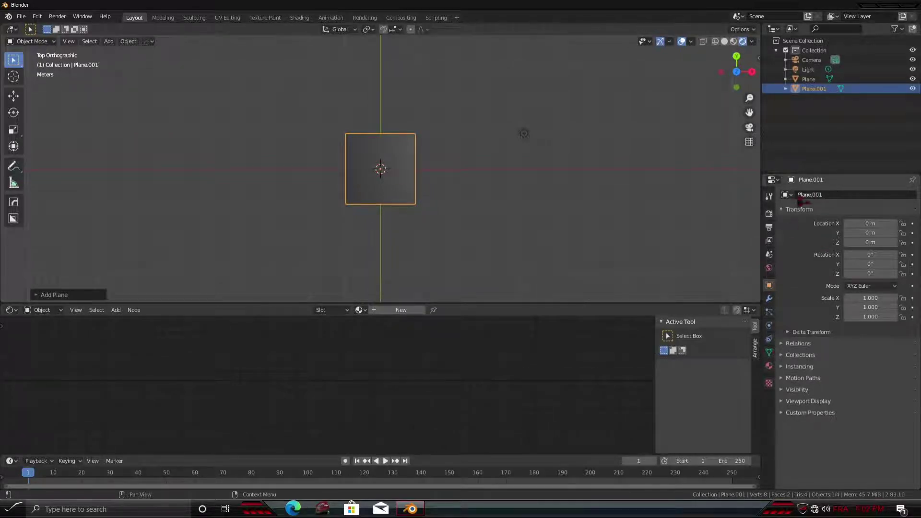
{"action": "left_click", "coordinate": [769, 365]}
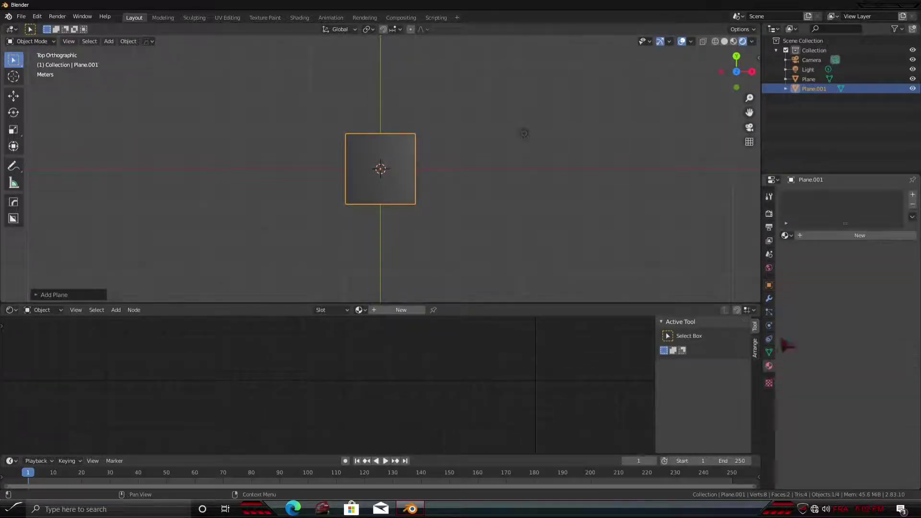
{"action": "left_click", "coordinate": [787, 236]}
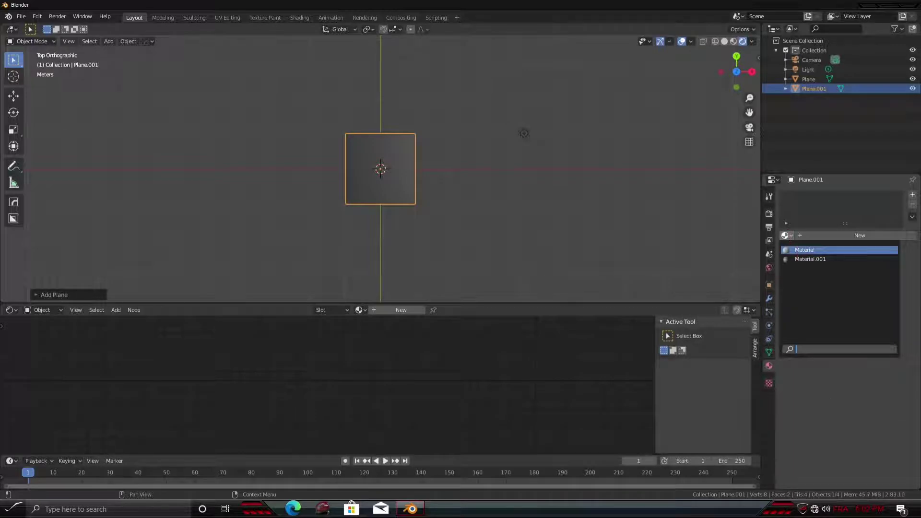
{"action": "left_click", "coordinate": [803, 250]}
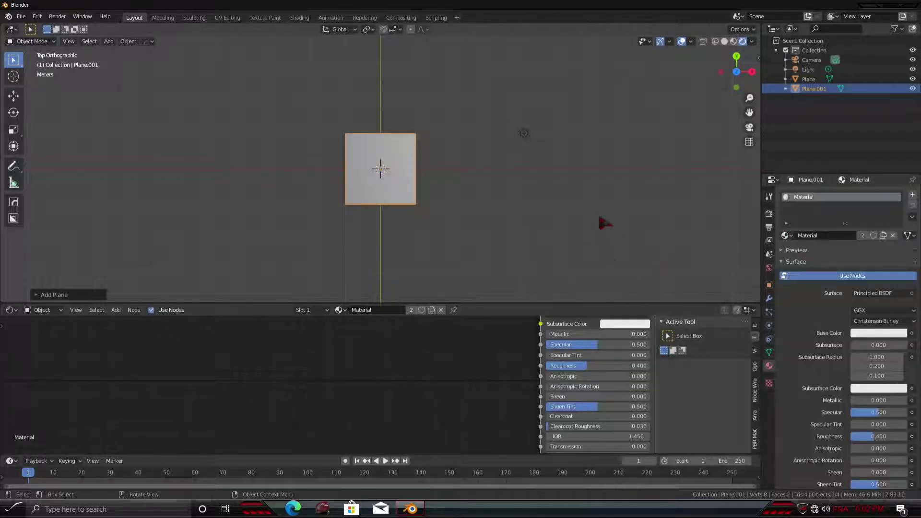
Scale Plane.001 along X into a thin strip down the middle of the road
{"action": "key", "text": "s"}
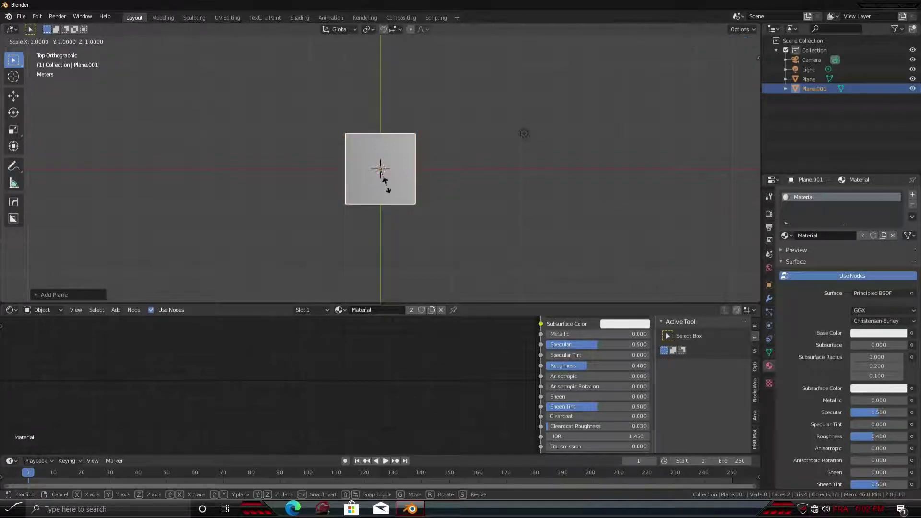
{"action": "key", "text": "x"}
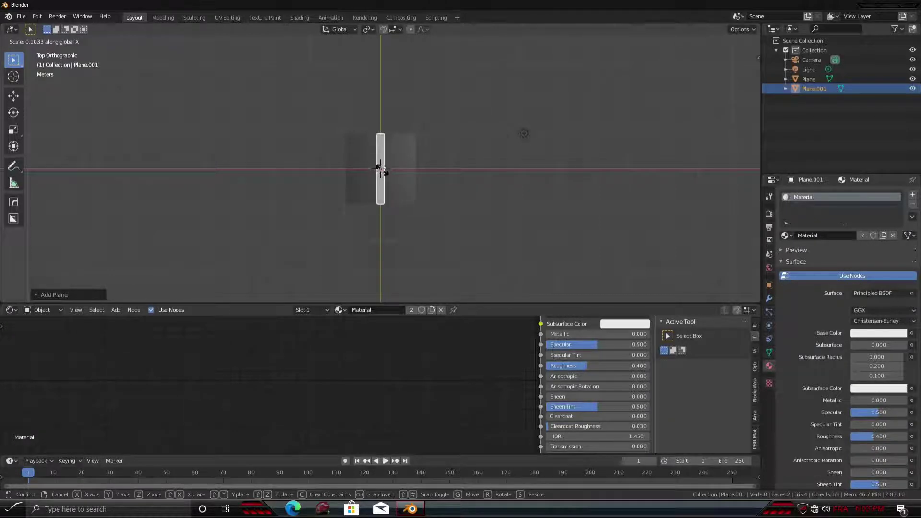
{"action": "left_click", "coordinate": [381, 169]}
{"action": "scroll", "coordinate": [382, 175], "scroll_direction": "up", "scroll_amount": 5}
{"action": "scroll", "coordinate": [383, 175], "scroll_direction": "up", "scroll_amount": 2}
{"action": "key", "text": "s"}
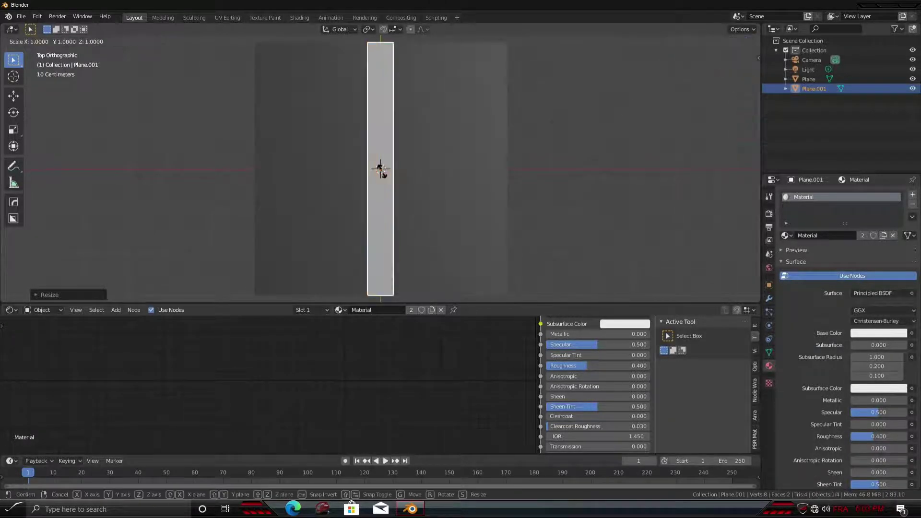
{"action": "right_click", "coordinate": [380, 169]}
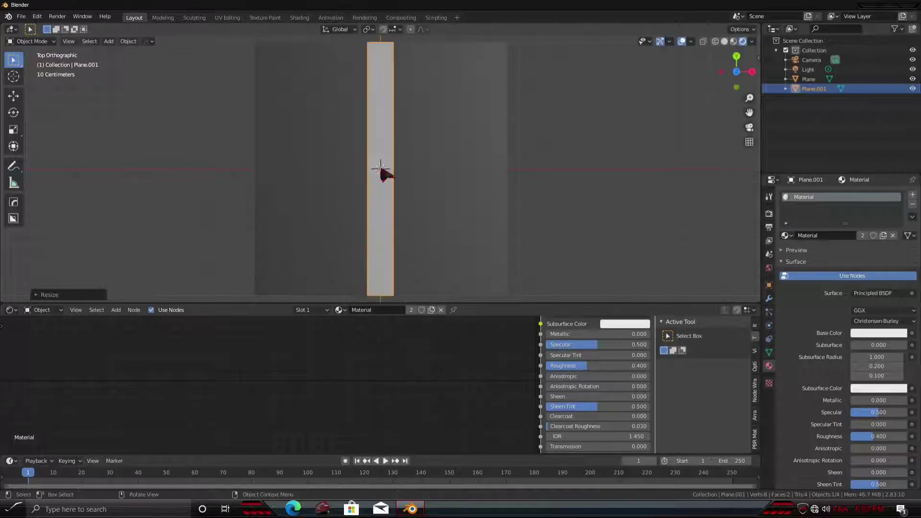
{"action": "key", "text": "s"}
{"action": "key", "text": "x"}
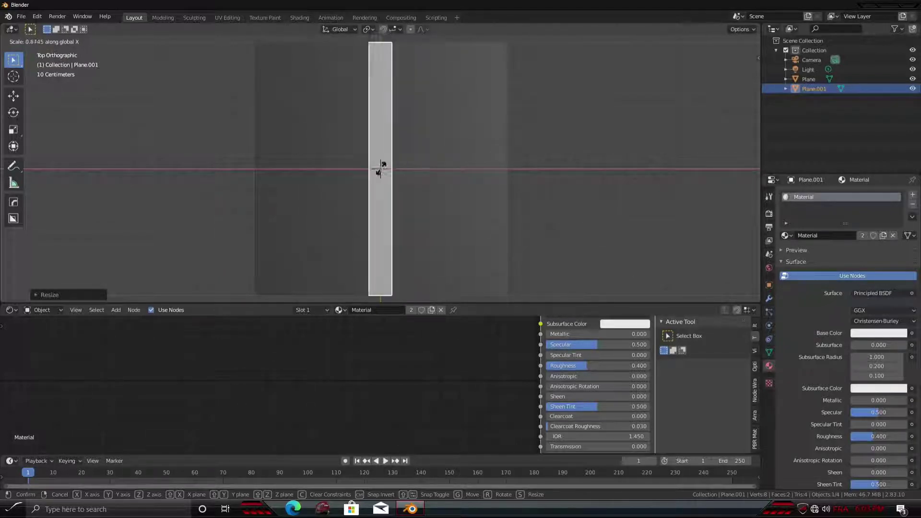
{"action": "left_click", "coordinate": [380, 169]}
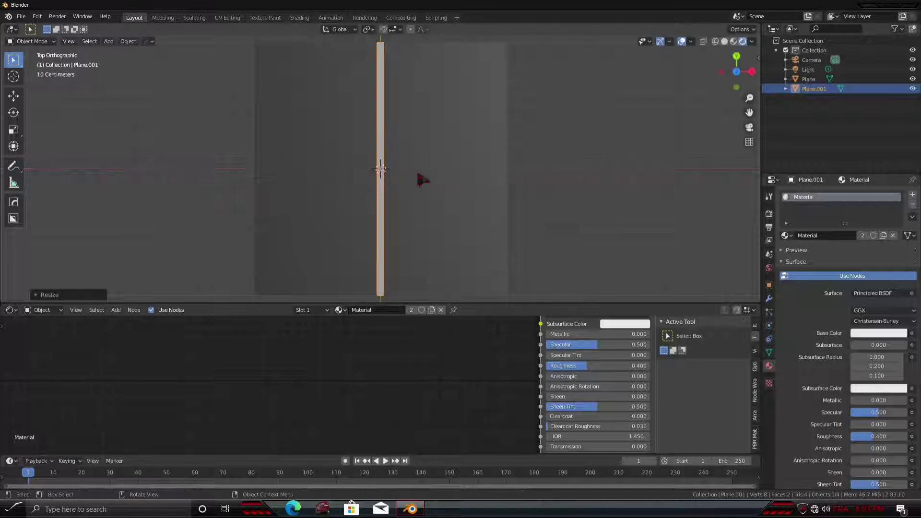
Compare the strip against the road plane and check its base colour
{"action": "left_click", "coordinate": [421, 179]}
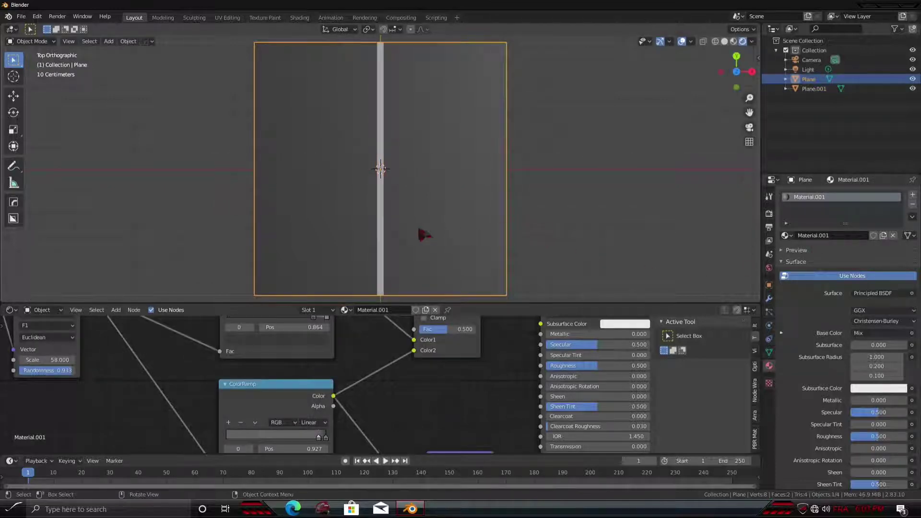
{"action": "left_click", "coordinate": [380, 226]}
{"action": "left_click", "coordinate": [878, 332]}
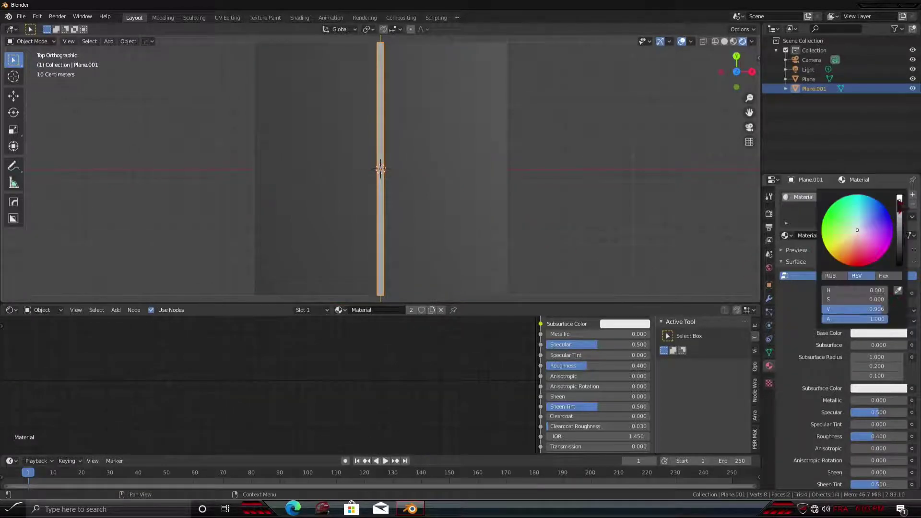
{"action": "scroll", "coordinate": [384, 221], "scroll_direction": "up", "scroll_amount": 2}
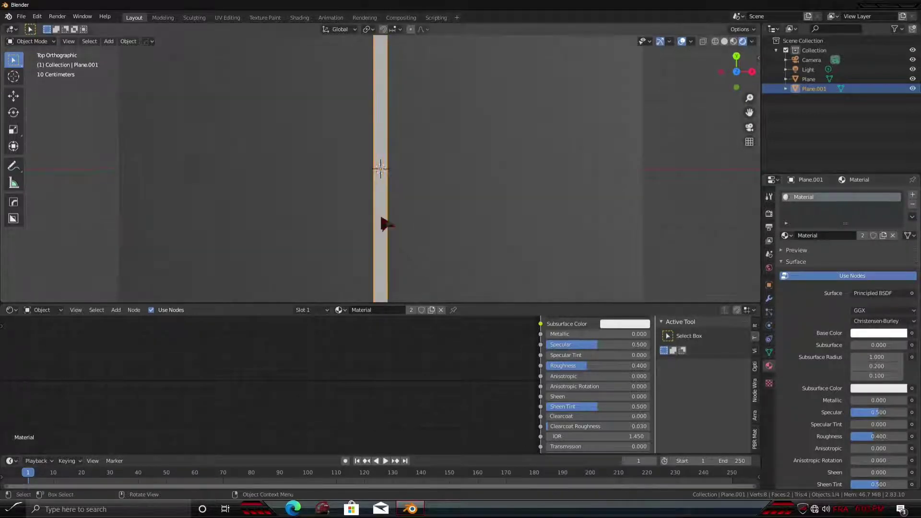
{"action": "scroll", "coordinate": [388, 224], "scroll_direction": "up", "scroll_amount": 5}
{"action": "scroll", "coordinate": [387, 224], "scroll_direction": "up", "scroll_amount": 2}
{"action": "left_click", "coordinate": [381, 218]}
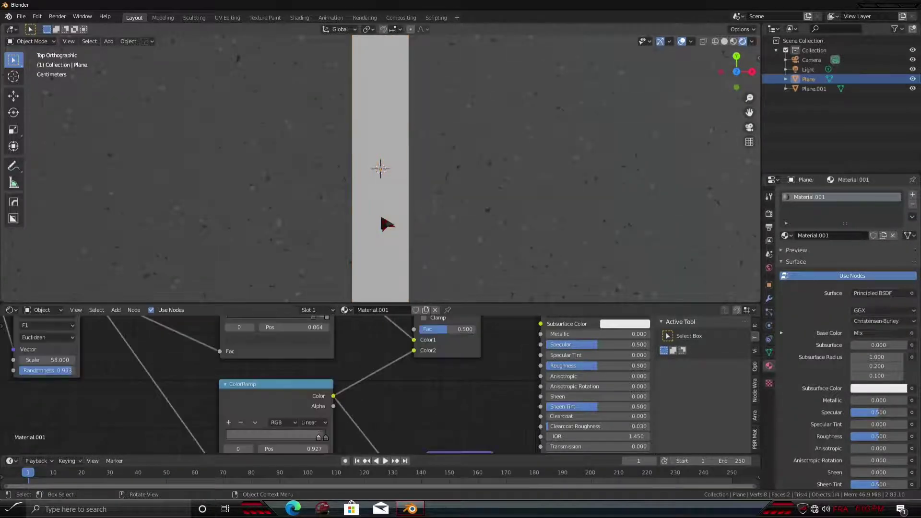
{"action": "scroll", "coordinate": [388, 224], "scroll_direction": "down", "scroll_amount": 8}
{"action": "left_click", "coordinate": [381, 210]}
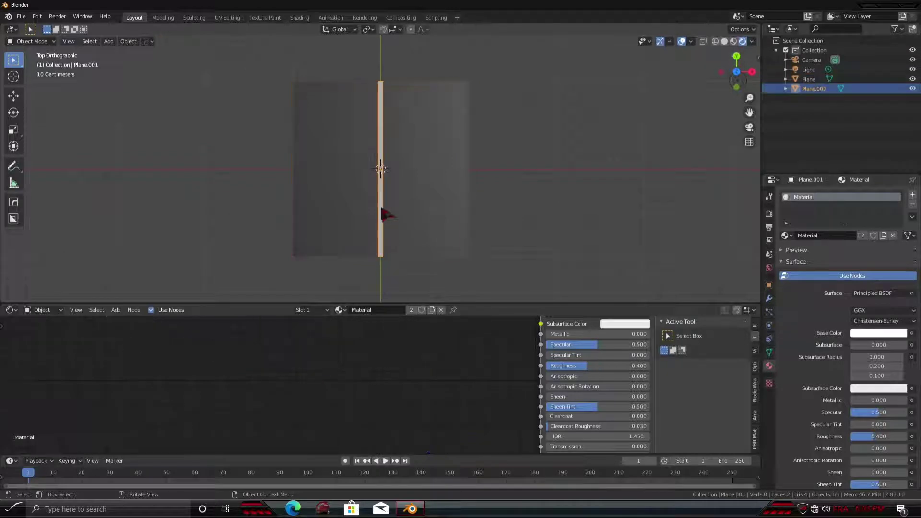
Duplicate the centre strip, move the copy to the road's right edge, and shorten it along Y into a dash
{"action": "key", "text": "shift+d"}
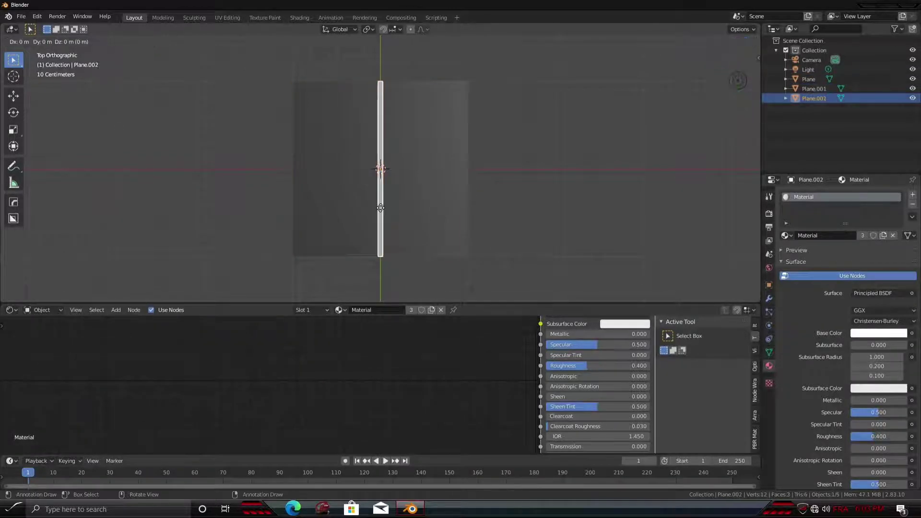
{"action": "right_click", "coordinate": [380, 208]}
{"action": "left_click", "coordinate": [14, 96]}
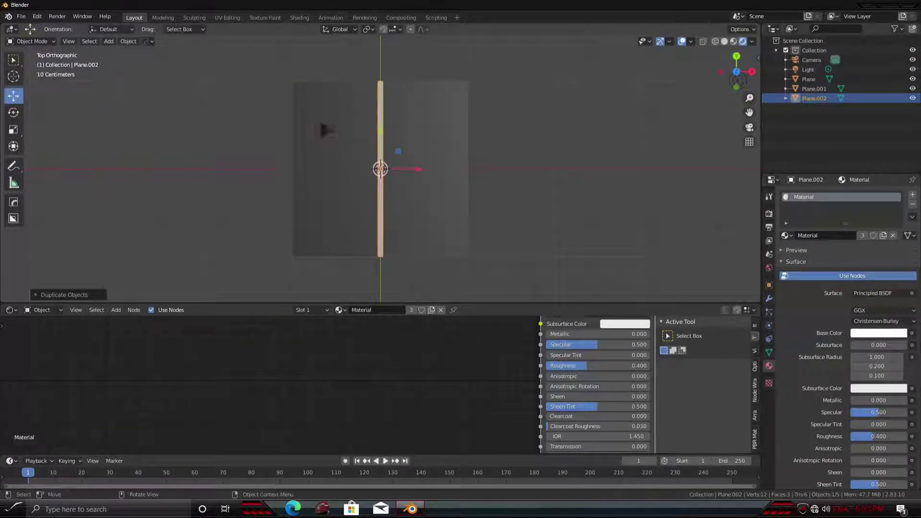
{"action": "left_click_drag", "start_coordinate": [425, 168], "coordinate": [508, 173]}
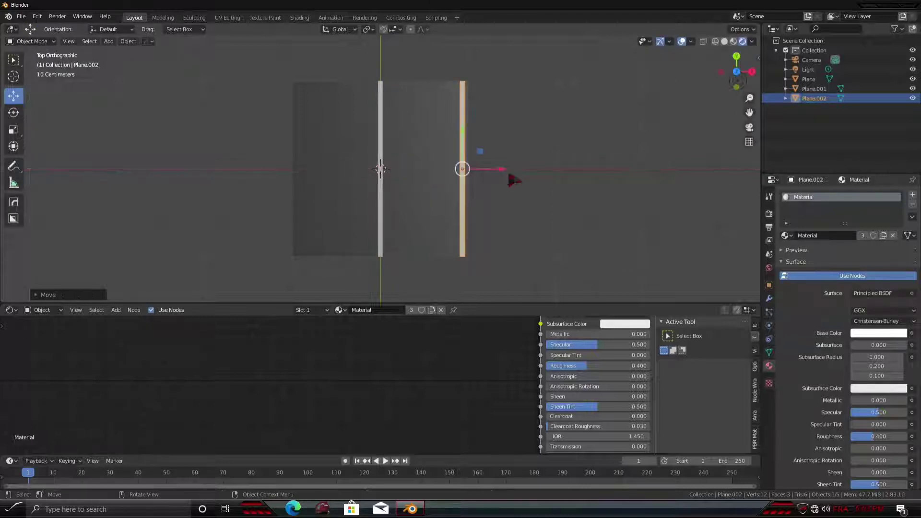
{"action": "key", "text": "s"}
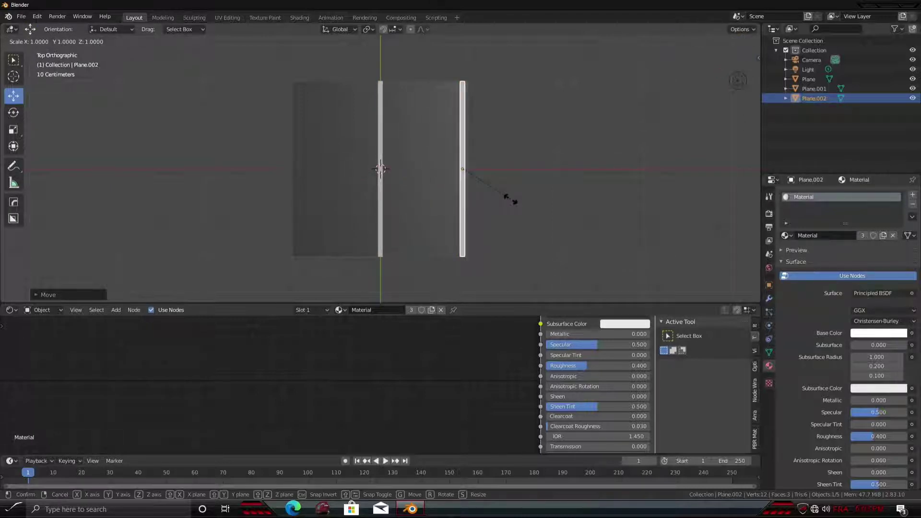
{"action": "key", "text": "y"}
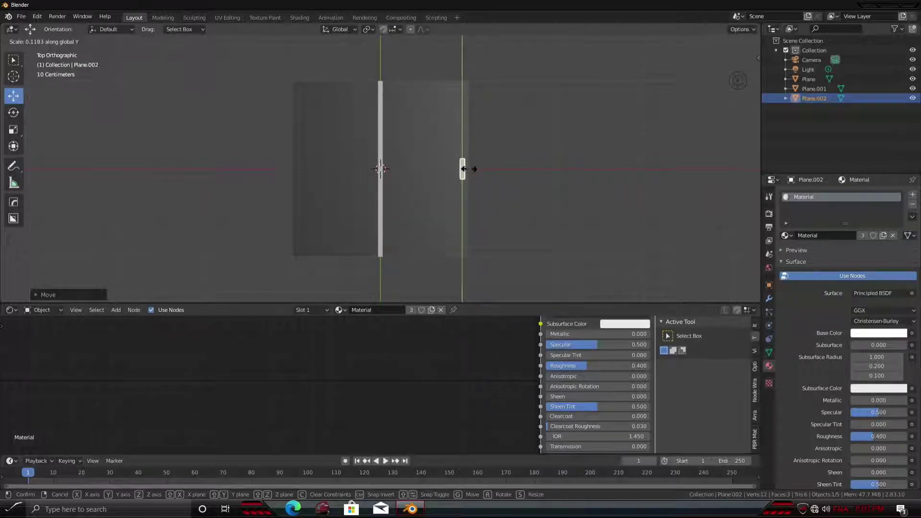
{"action": "left_click", "coordinate": [469, 169]}
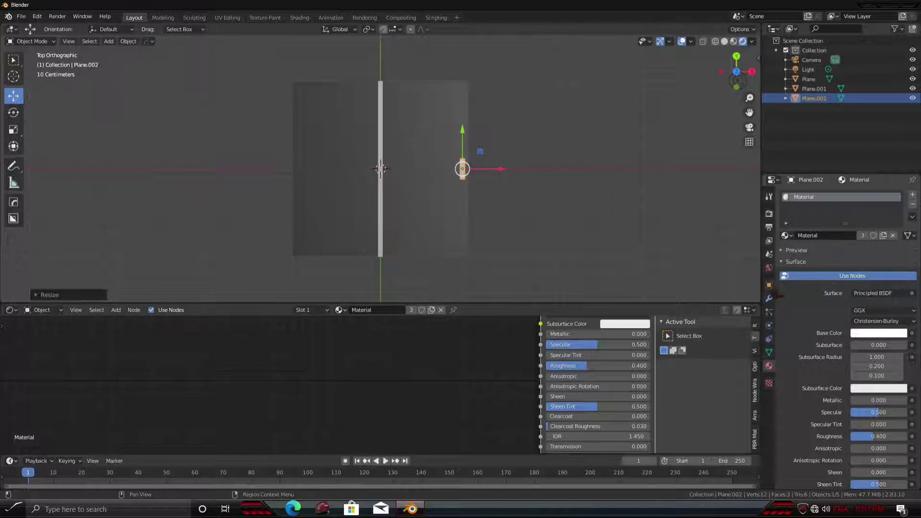
Add an Array modifier to the dash using constant instead of relative offset, count 4
{"action": "left_click", "coordinate": [768, 298]}
{"action": "left_click", "coordinate": [839, 195]}
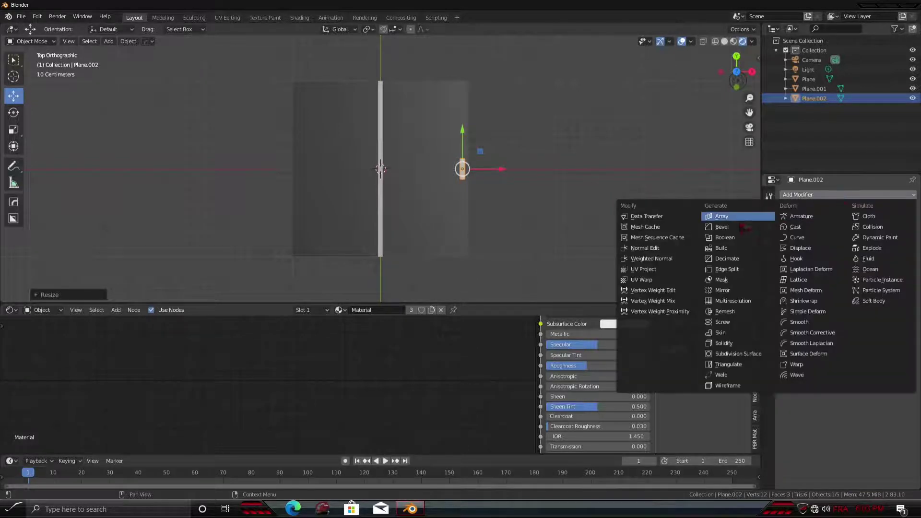
{"action": "left_click", "coordinate": [733, 216]}
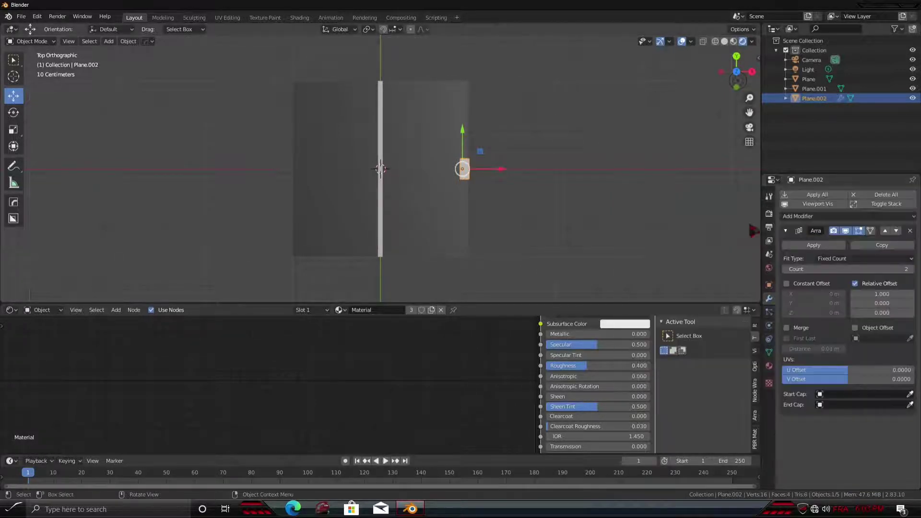
{"action": "left_click", "coordinate": [855, 284]}
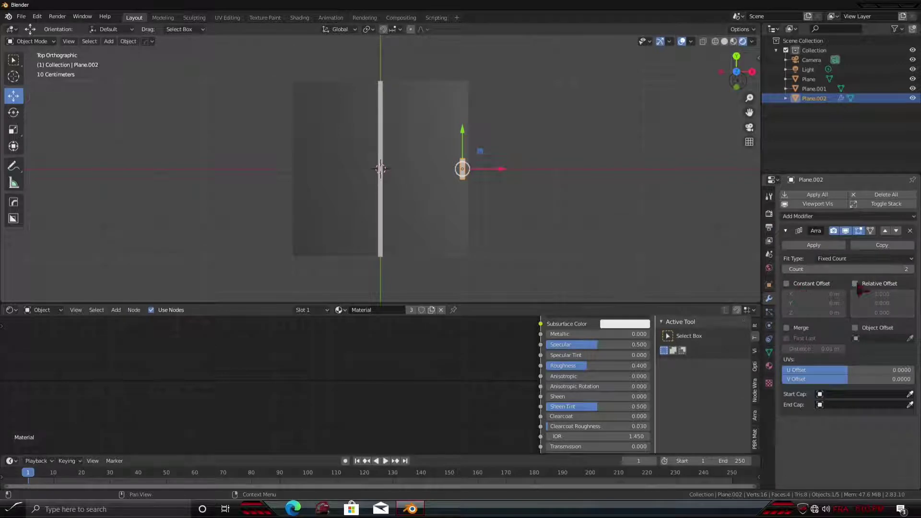
{"action": "left_click", "coordinate": [787, 284]}
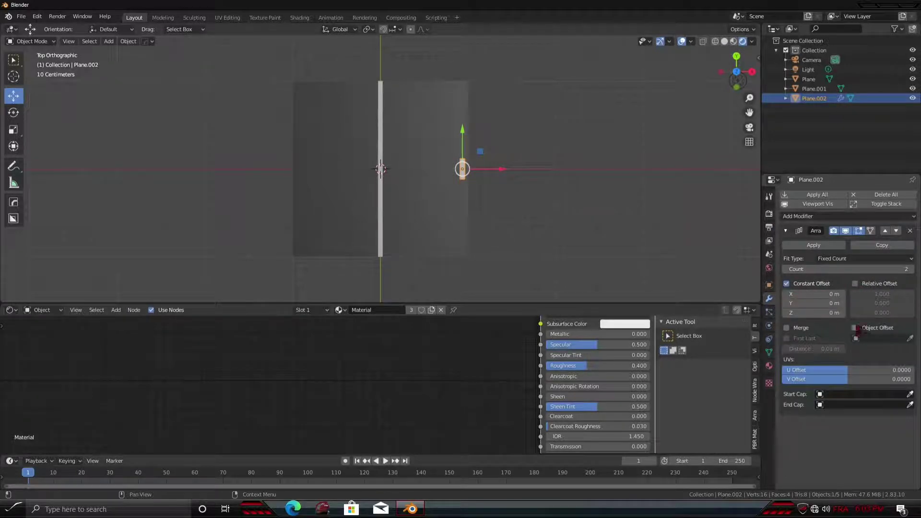
{"action": "left_click", "coordinate": [910, 269]}
{"action": "left_click", "coordinate": [910, 269]}
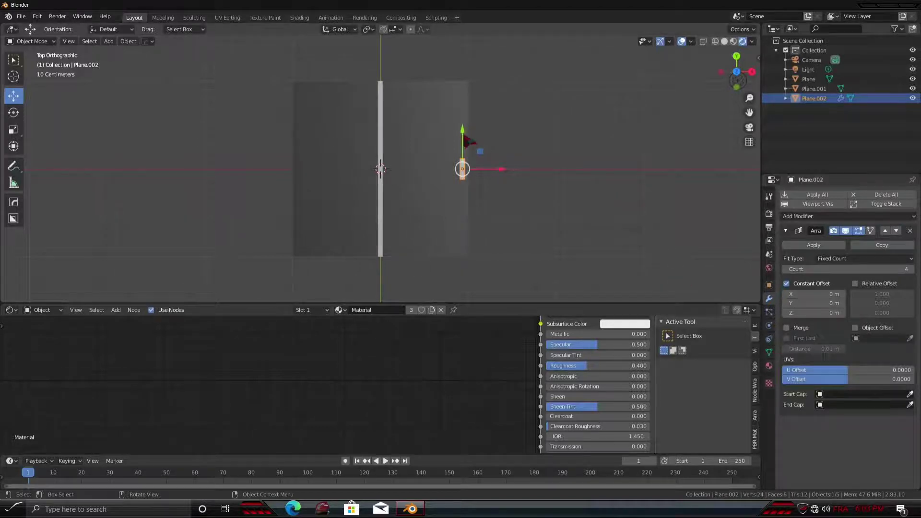
Move the dash down the road and tighten the constant Y offset to 4.45 m
{"action": "left_click_drag", "start_coordinate": [466, 140], "coordinate": [463, 205]}
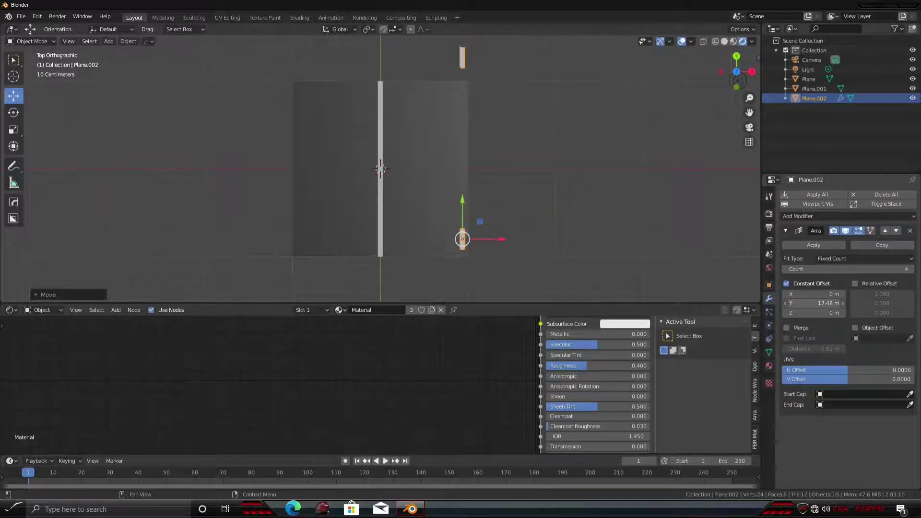
{"action": "left_click_drag", "start_coordinate": [816, 302], "coordinate": [801, 303]}
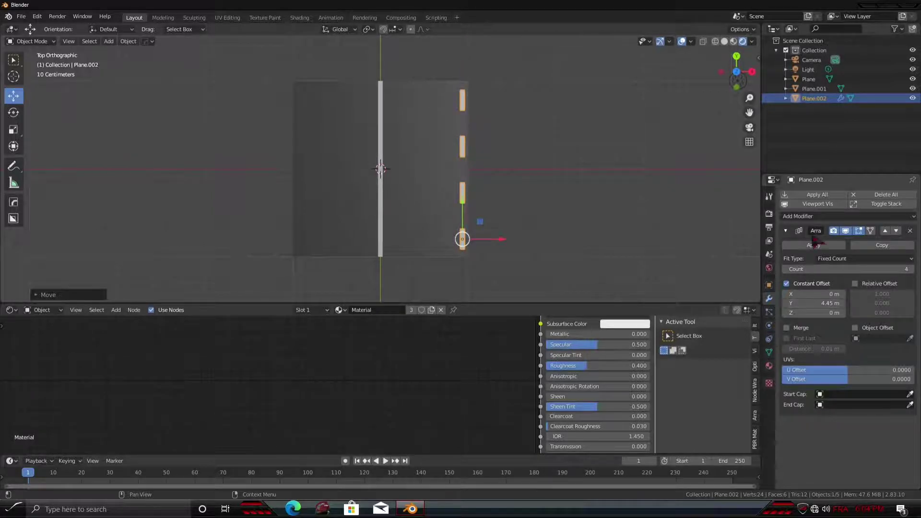
{"action": "left_click", "coordinate": [463, 197]}
{"action": "left_click", "coordinate": [463, 196]}
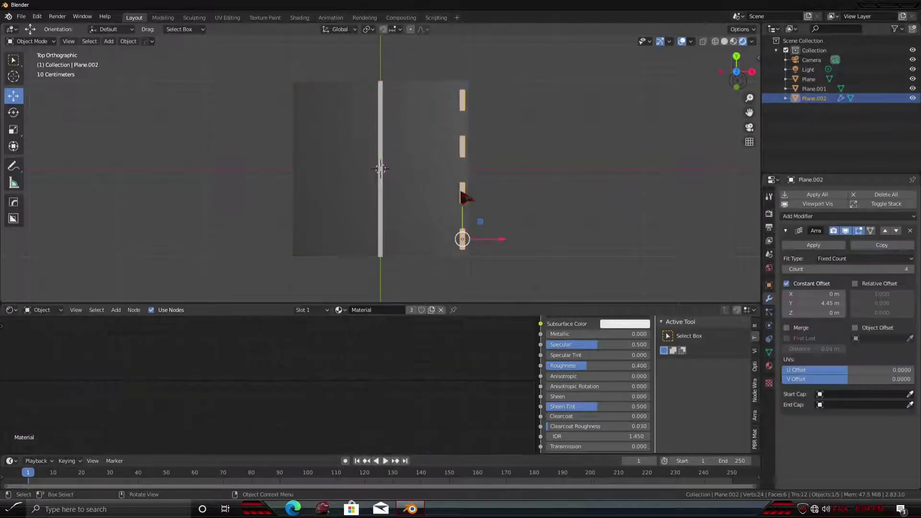
{"action": "left_click", "coordinate": [822, 215]}
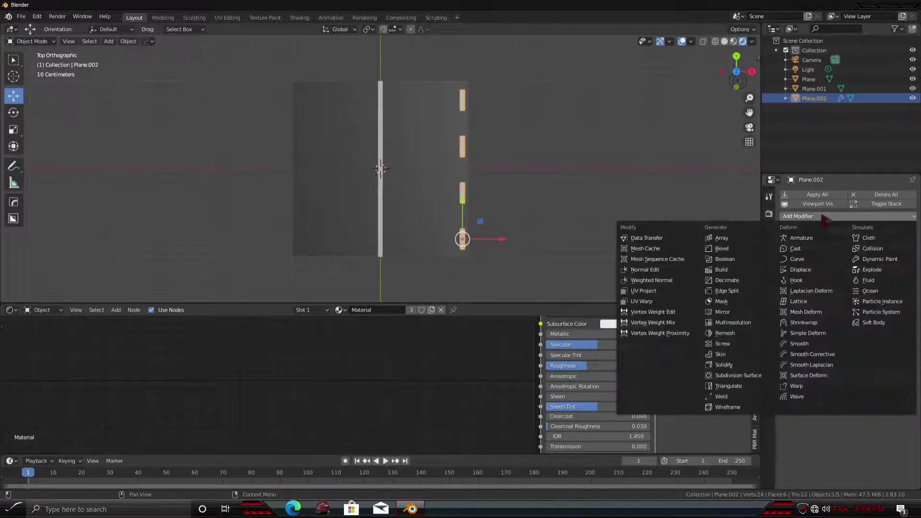
Add a Mirror modifier with Plane as mirror object, then apply the Array and Mirror modifiers
{"action": "left_click", "coordinate": [738, 312]}
{"action": "scroll", "coordinate": [864, 364], "scroll_direction": "down", "scroll_amount": 3}
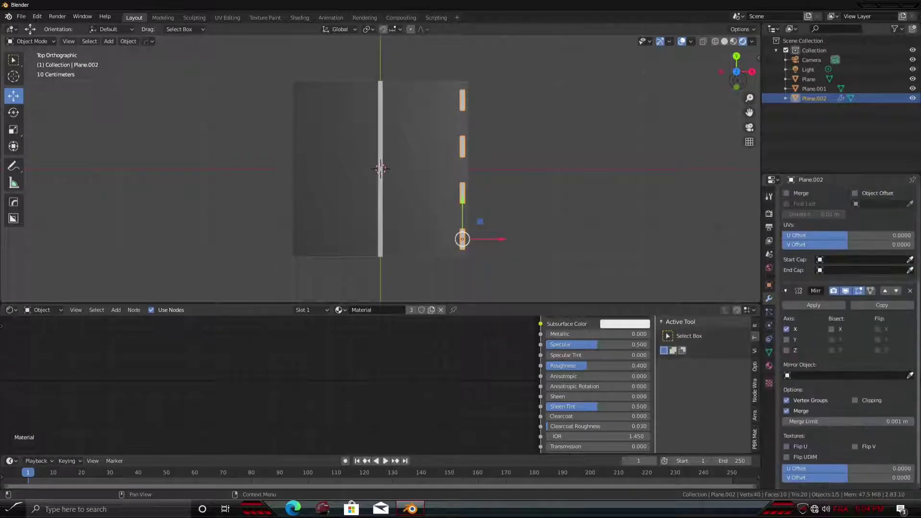
{"action": "scroll", "coordinate": [881, 381], "scroll_direction": "down", "scroll_amount": 2}
{"action": "left_click", "coordinate": [910, 372]}
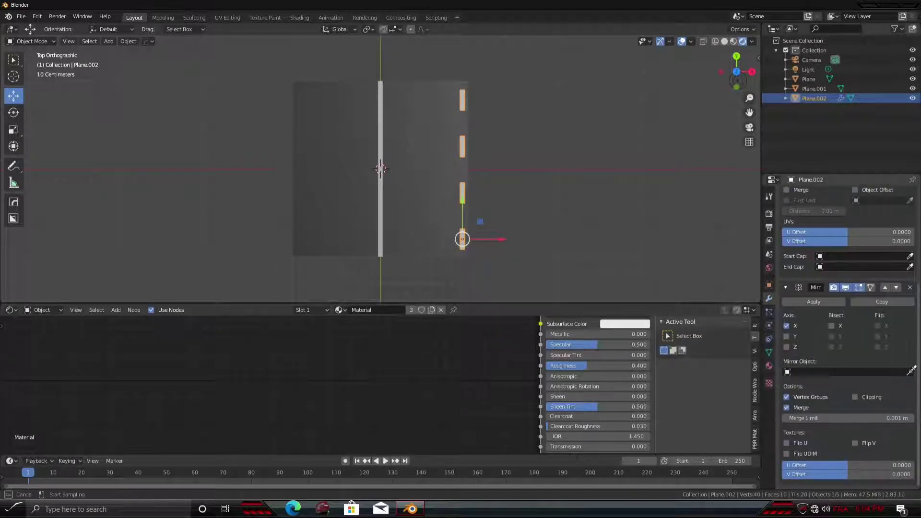
{"action": "left_click", "coordinate": [462, 194]}
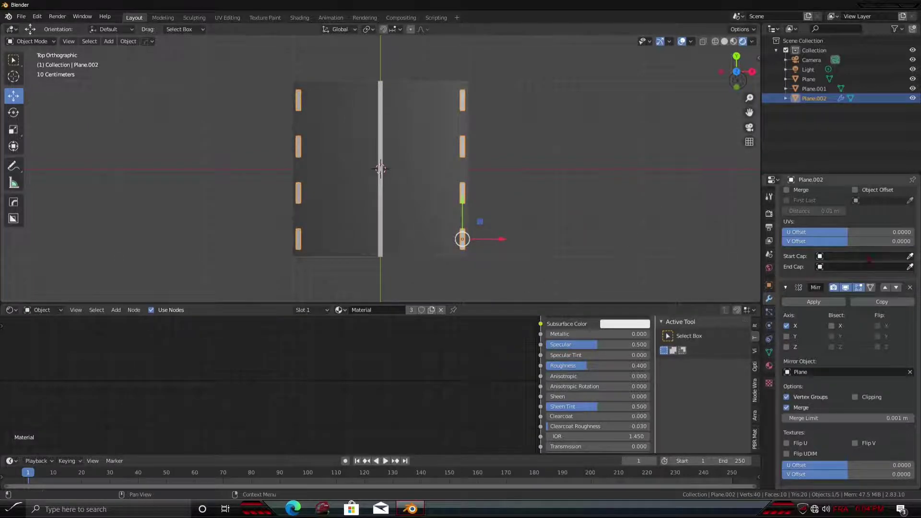
{"action": "key", "text": "ctrl+a"}
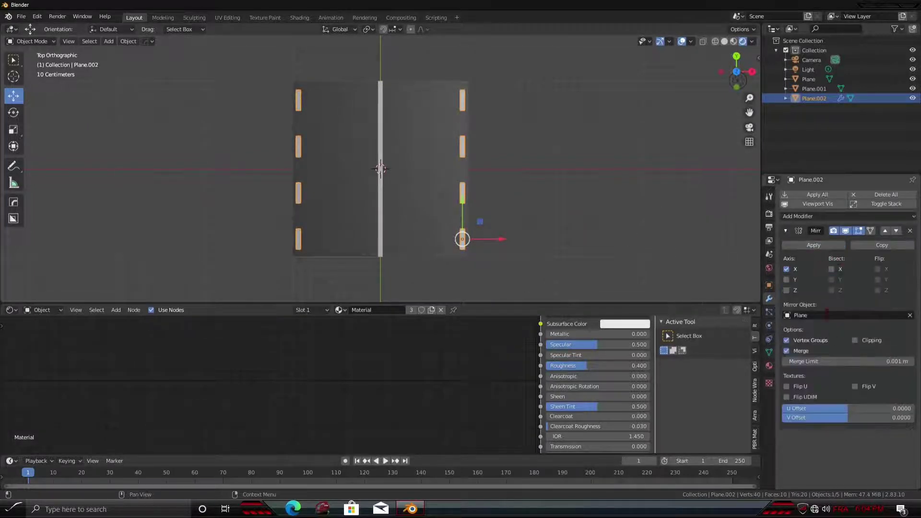
{"action": "left_click", "coordinate": [813, 245]}
Deselect the dashes and orbit around the road to inspect it in perspective
{"action": "left_click", "coordinate": [502, 156]}
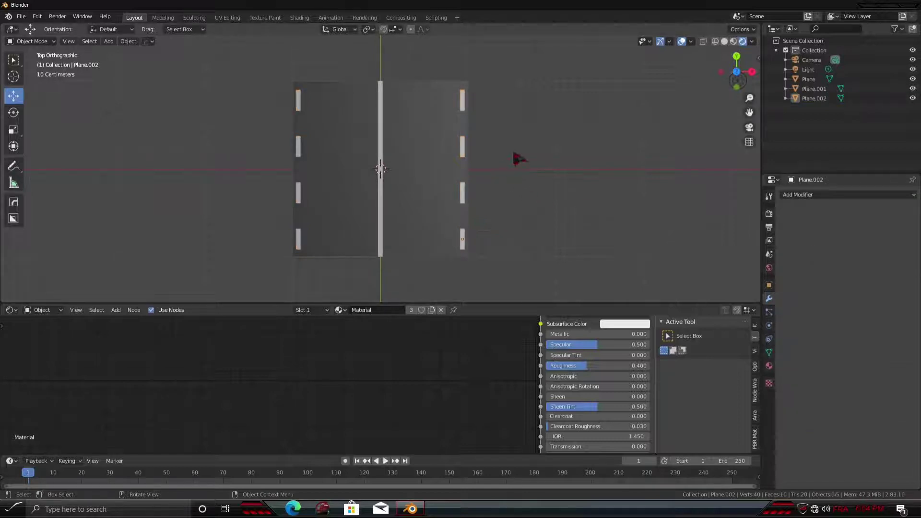
{"action": "middle_click_drag", "start_coordinate": [464, 221], "coordinate": [504, 163]}
{"action": "scroll", "coordinate": [504, 163], "scroll_direction": "up", "scroll_amount": 3}
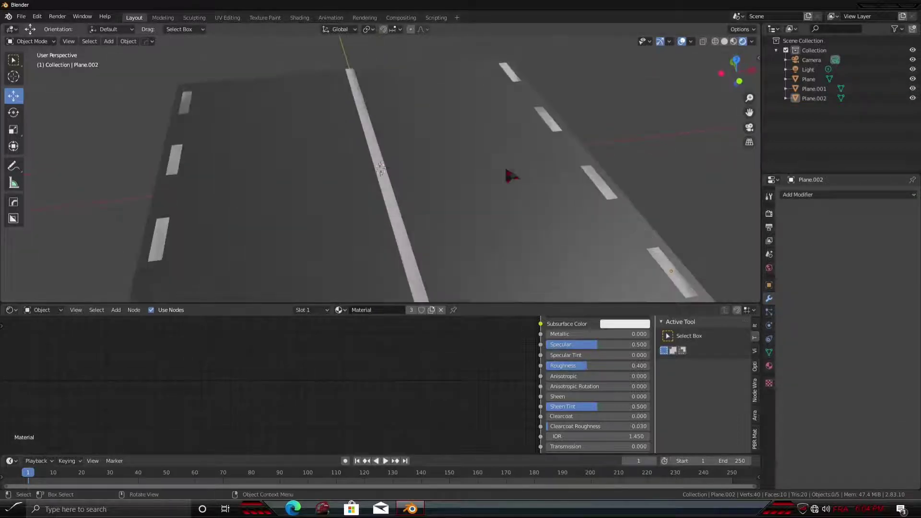
{"action": "middle_click_drag", "start_coordinate": [562, 203], "coordinate": [605, 252]}
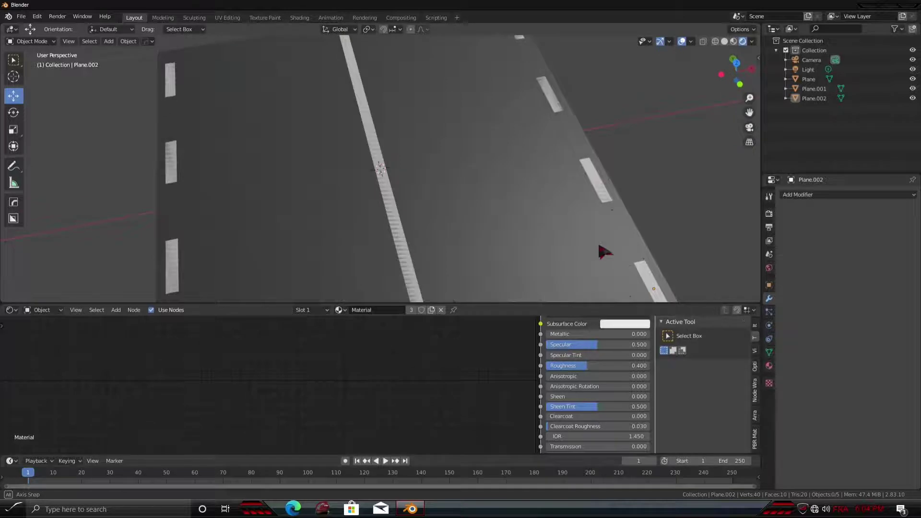
{"action": "scroll", "coordinate": [605, 252], "scroll_direction": "up", "scroll_amount": 3}
{"action": "scroll", "coordinate": [605, 251], "scroll_direction": "up", "scroll_amount": 1}
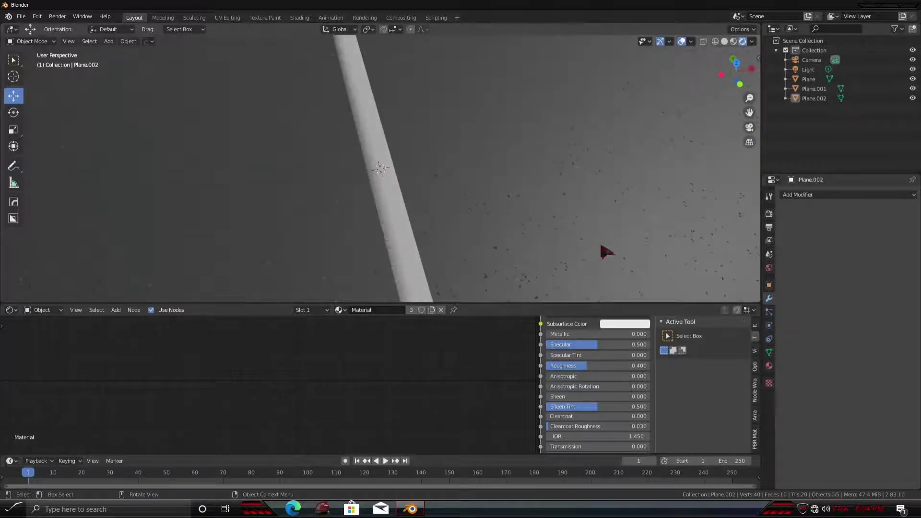
{"action": "scroll", "coordinate": [606, 247], "scroll_direction": "down", "scroll_amount": 2}
{"action": "scroll", "coordinate": [608, 244], "scroll_direction": "down", "scroll_amount": 3}
{"action": "mouse_move", "coordinate": [608, 244]}
{"action": "middle_mouse_down"}
{"action": "mouse_move", "coordinate": [626, 210]}
{"action": "mouse_move", "coordinate": [560, 220]}
{"action": "middle_mouse_up"}
Lower the road material's roughness to 0.436 and show the viewport's View sidebar
{"action": "left_click", "coordinate": [420, 181]}
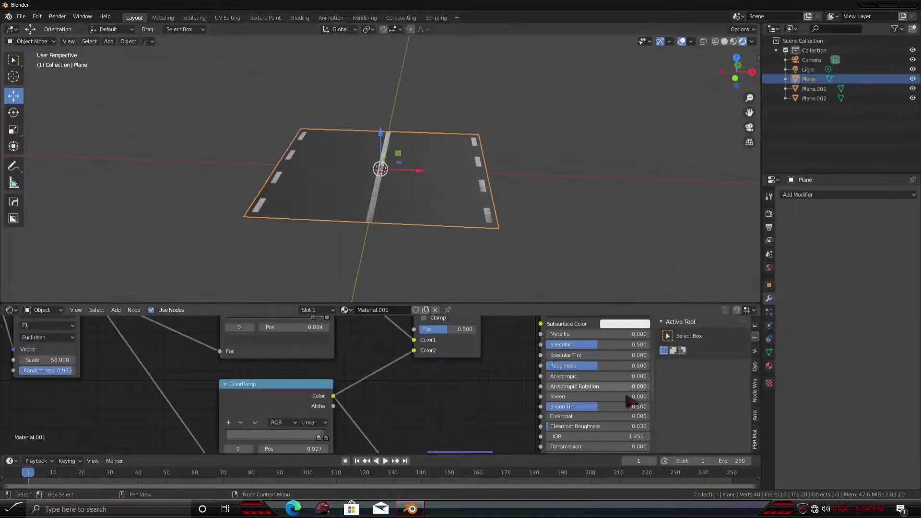
{"action": "left_click_drag", "start_coordinate": [593, 369], "coordinate": [586, 366]}
{"action": "mouse_move", "coordinate": [499, 249]}
{"action": "middle_mouse_down"}
{"action": "mouse_move", "coordinate": [545, 255]}
{"action": "mouse_move", "coordinate": [556, 245]}
{"action": "mouse_move", "coordinate": [571, 286]}
{"action": "middle_mouse_up"}
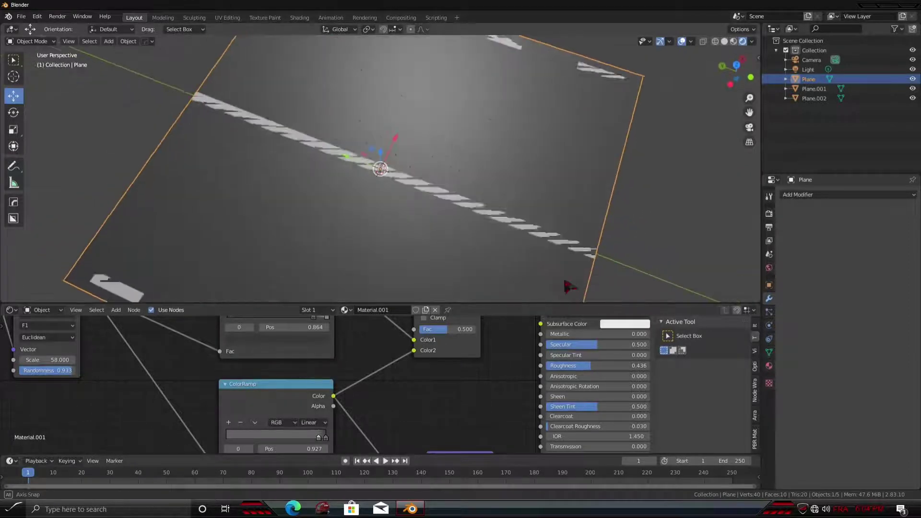
{"action": "scroll", "coordinate": [571, 286], "scroll_direction": "up", "scroll_amount": 5}
{"action": "scroll", "coordinate": [575, 289], "scroll_direction": "up", "scroll_amount": 5}
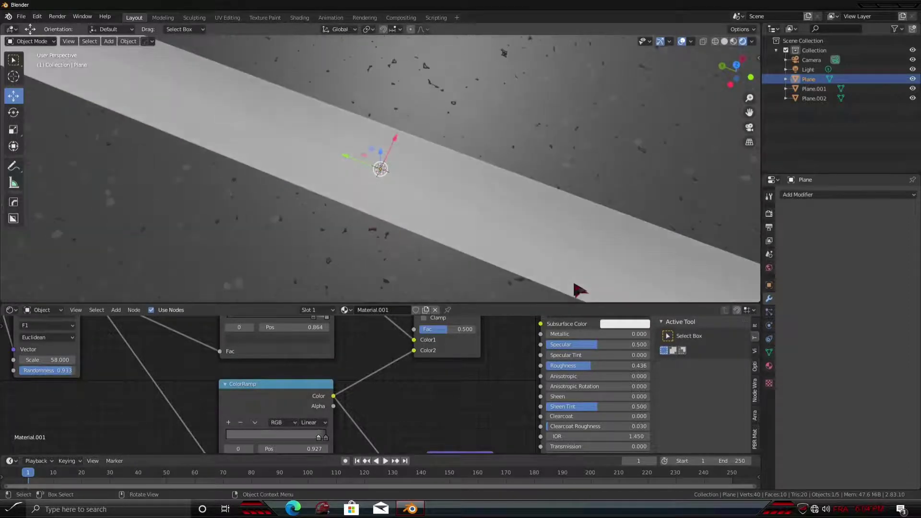
{"action": "mouse_move", "coordinate": [579, 289]}
{"action": "middle_mouse_down"}
{"action": "mouse_move", "coordinate": [592, 285]}
{"action": "mouse_move", "coordinate": [598, 257]}
{"action": "mouse_move", "coordinate": [382, 363]}
{"action": "middle_mouse_up"}
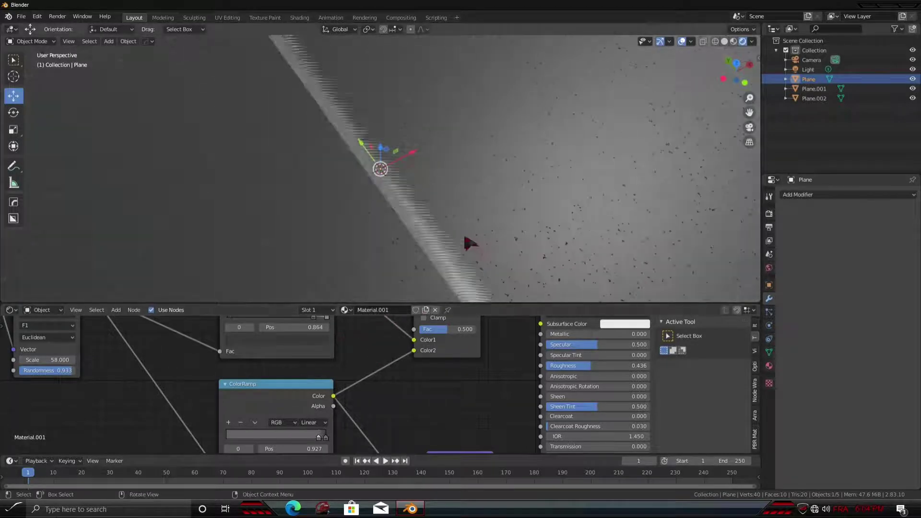
{"action": "scroll", "coordinate": [471, 240], "scroll_direction": "down", "scroll_amount": 10}
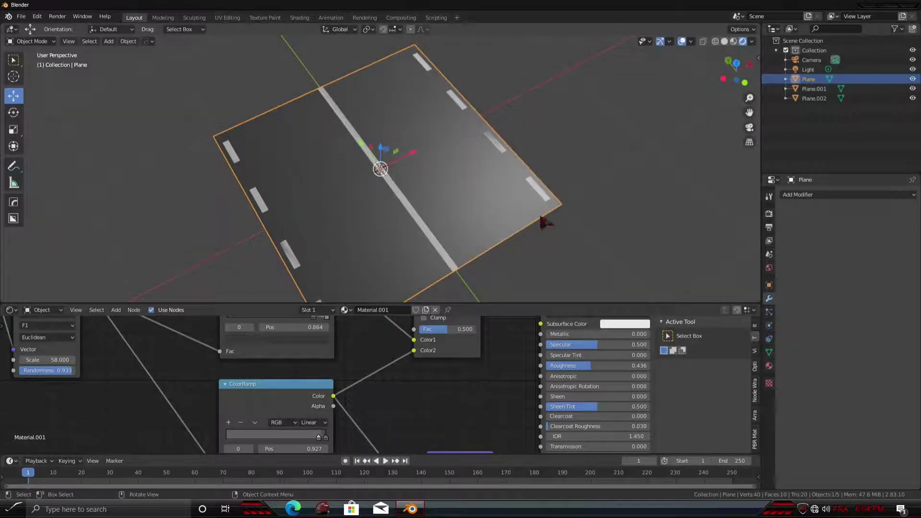
{"action": "key", "text": "n"}
{"action": "left_click", "coordinate": [755, 80]}
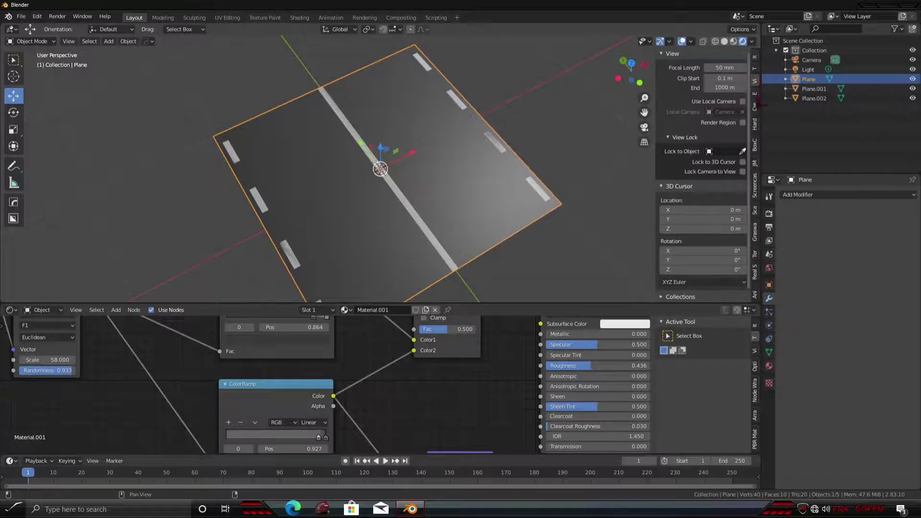
{"action": "key", "text": "n"}
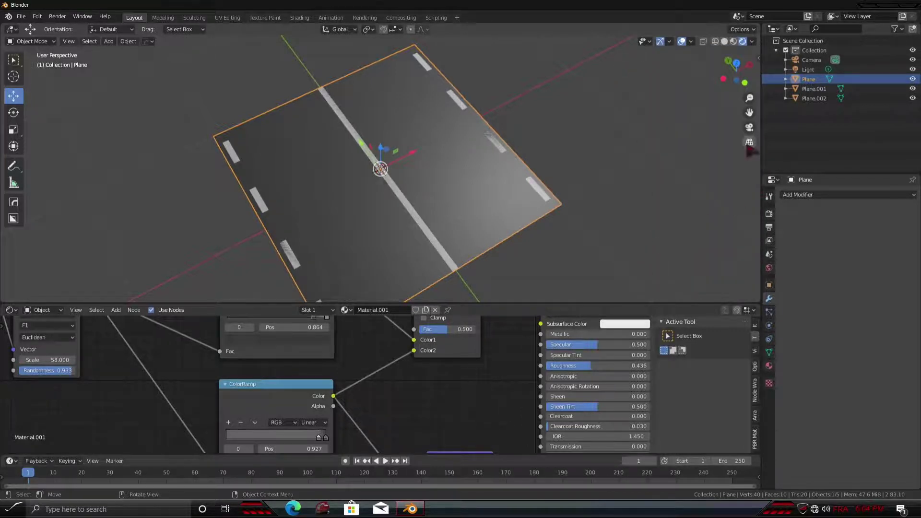
{"action": "key", "text": "KP_0"}
{"action": "scroll", "coordinate": [465, 220], "scroll_direction": "up", "scroll_amount": 3}
{"action": "mouse_move", "coordinate": [465, 220]}
{"action": "middle_mouse_down"}
{"action": "mouse_move", "coordinate": [513, 249]}
{"action": "mouse_move", "coordinate": [473, 223]}
{"action": "middle_mouse_up"}
{"action": "scroll", "coordinate": [507, 237], "scroll_direction": "up", "scroll_amount": 2}
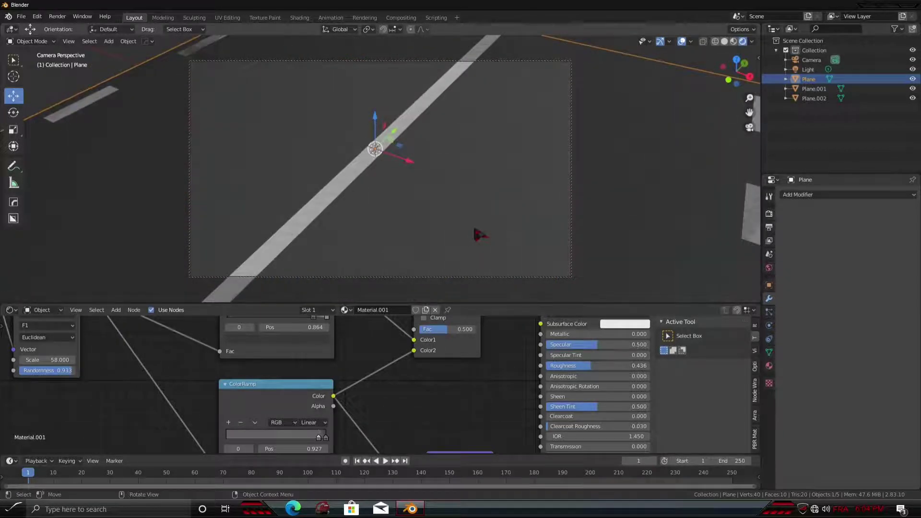
{"action": "left_click", "coordinate": [57, 16]}
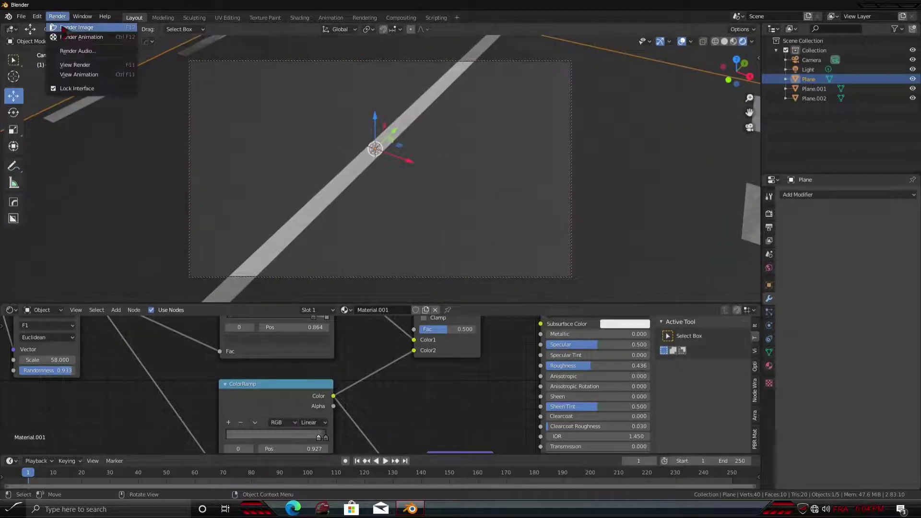
{"action": "left_click", "coordinate": [63, 28]}
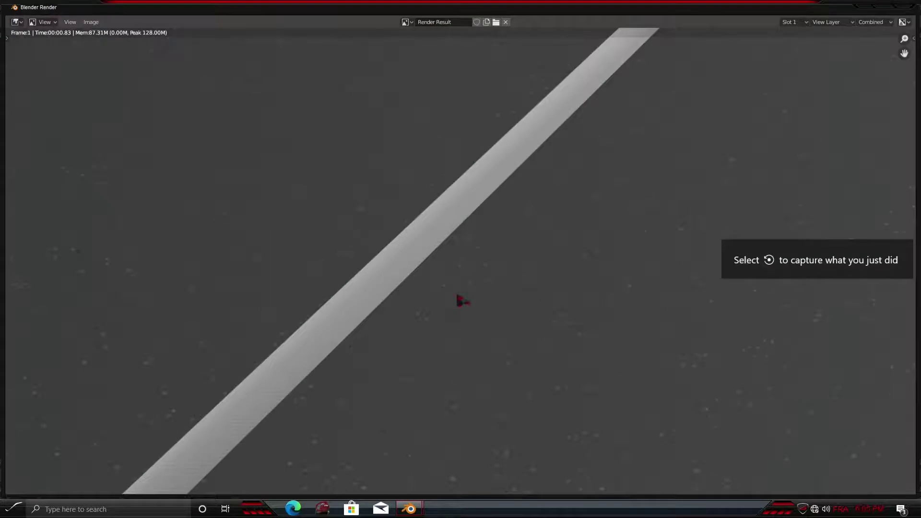
{"action": "scroll", "coordinate": [461, 300], "scroll_direction": "up", "scroll_amount": 4}
{"action": "scroll", "coordinate": [480, 313], "scroll_direction": "down", "scroll_amount": 5}
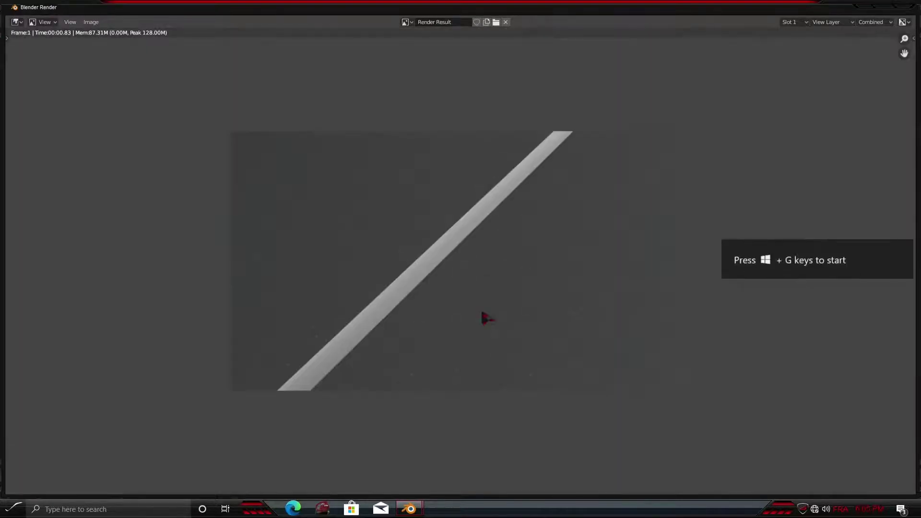
{"action": "scroll", "coordinate": [499, 309], "scroll_direction": "up", "scroll_amount": 2}
In Edit Mode, push one end edge of the road plane about 2.9 m along Y
{"action": "key", "text": "Escape"}
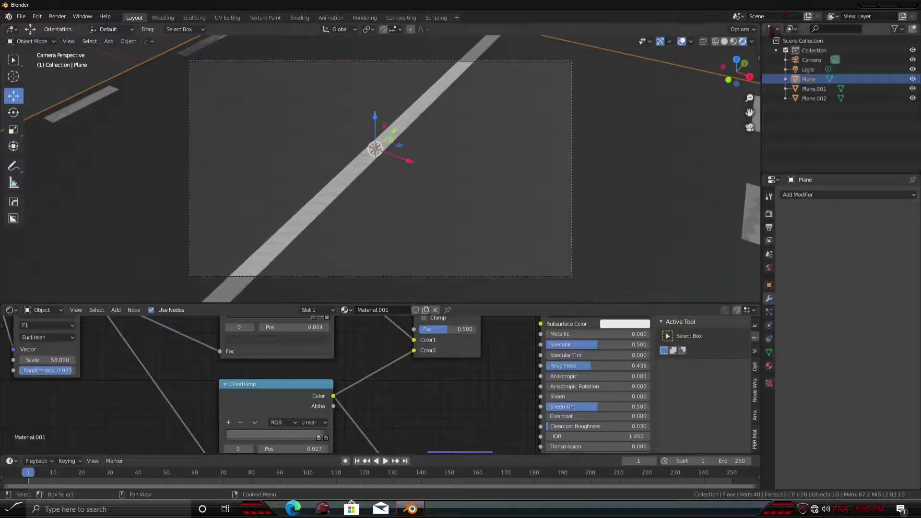
{"action": "middle_click_drag", "start_coordinate": [481, 215], "coordinate": [310, 147]}
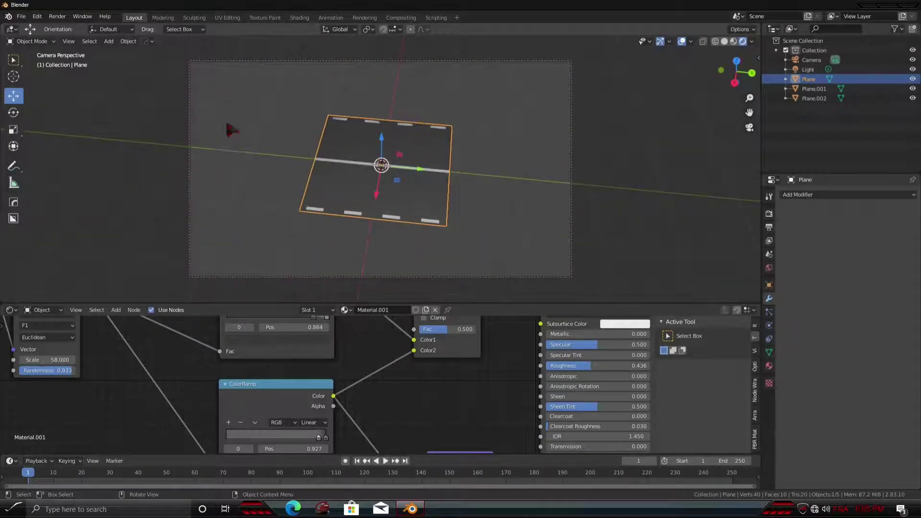
{"action": "key", "text": "Tab"}
{"action": "key", "text": "alt+a"}
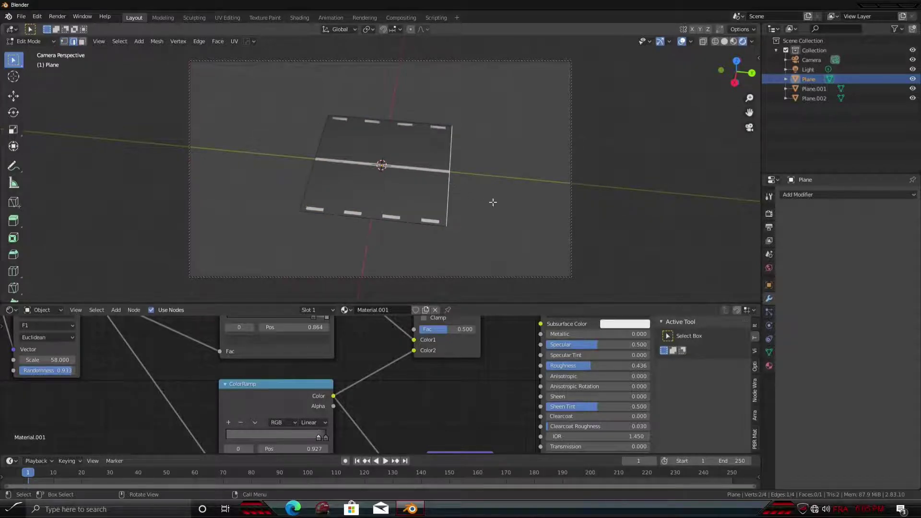
{"action": "middle_click_drag", "start_coordinate": [492, 202], "coordinate": [531, 208]}
{"action": "mouse_move", "coordinate": [26, 103]}
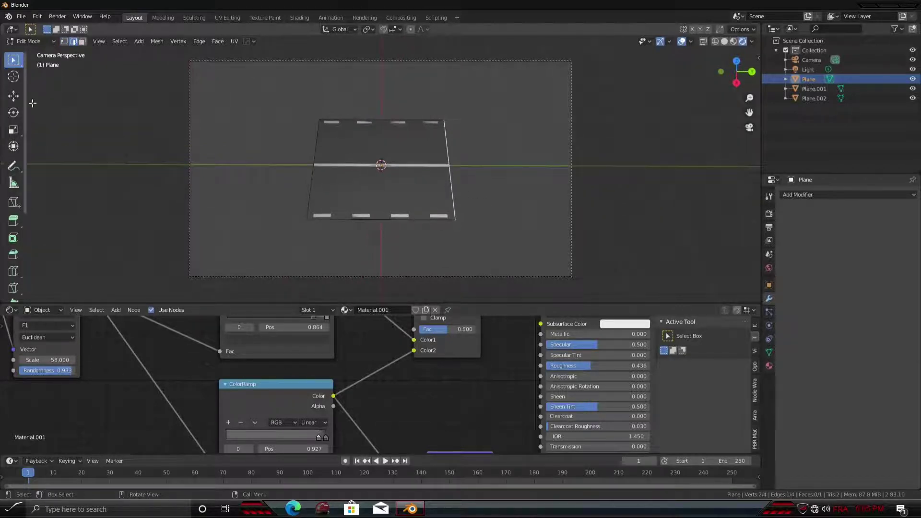
{"action": "left_click", "coordinate": [12, 97]}
{"action": "left_click_drag", "start_coordinate": [495, 166], "coordinate": [695, 181]}
{"action": "mouse_move", "coordinate": [694, 182]}
{"action": "middle_mouse_down"}
{"action": "mouse_move", "coordinate": [440, 178]}
{"action": "mouse_move", "coordinate": [499, 244]}
{"action": "mouse_move", "coordinate": [384, 199]}
{"action": "mouse_move", "coordinate": [393, 209]}
{"action": "middle_mouse_up"}
{"action": "key", "text": "Tab"}
Select the centre strip Plane.001 and enter Edit Mode on it
{"action": "left_click", "coordinate": [393, 209]}
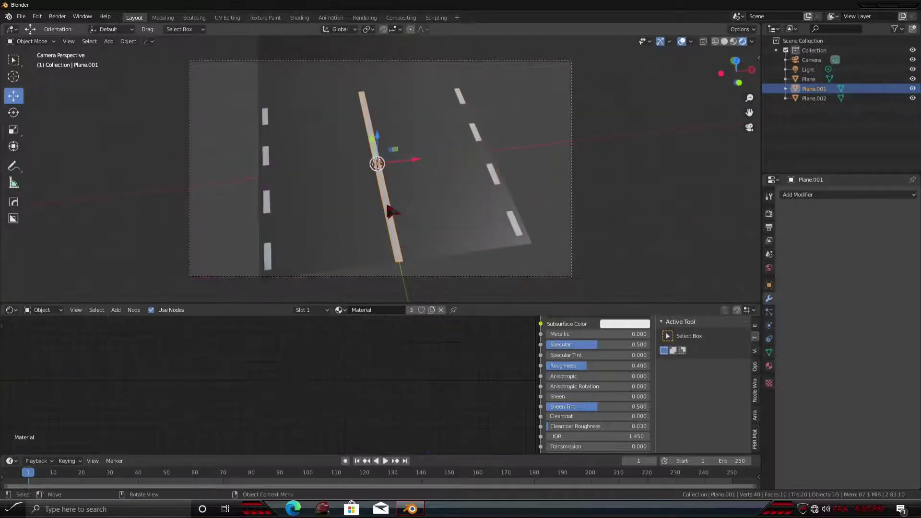
{"action": "left_click", "coordinate": [497, 191], "text": "shift"}
{"action": "middle_click_drag", "start_coordinate": [260, 205], "coordinate": [434, 223]}
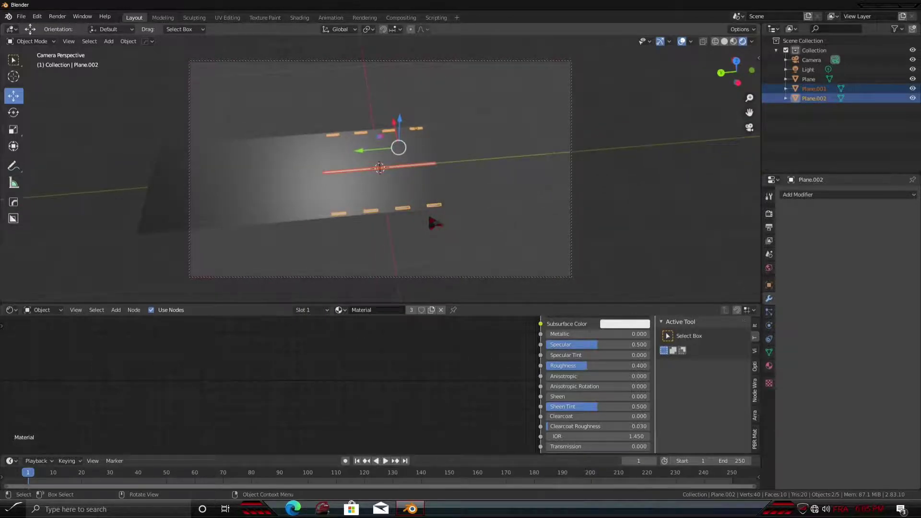
{"action": "left_click", "coordinate": [461, 144]}
{"action": "left_click", "coordinate": [409, 202]}
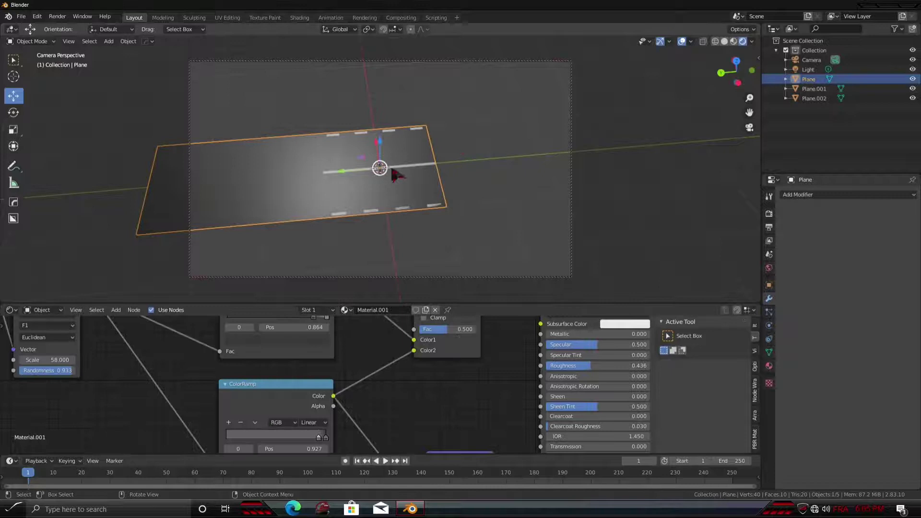
{"action": "left_click", "coordinate": [349, 169]}
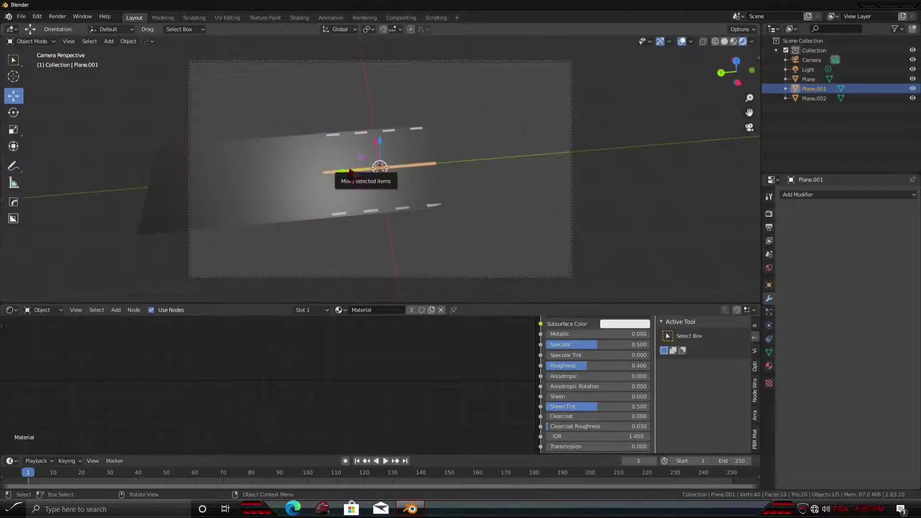
{"action": "key", "text": "Tab"}
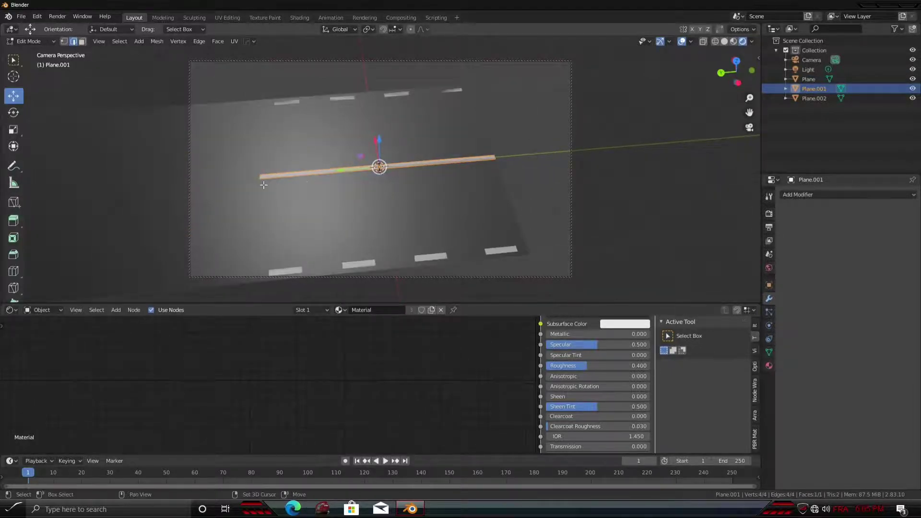
{"action": "middle_click_drag", "start_coordinate": [263, 185], "coordinate": [347, 188], "text": "shift"}
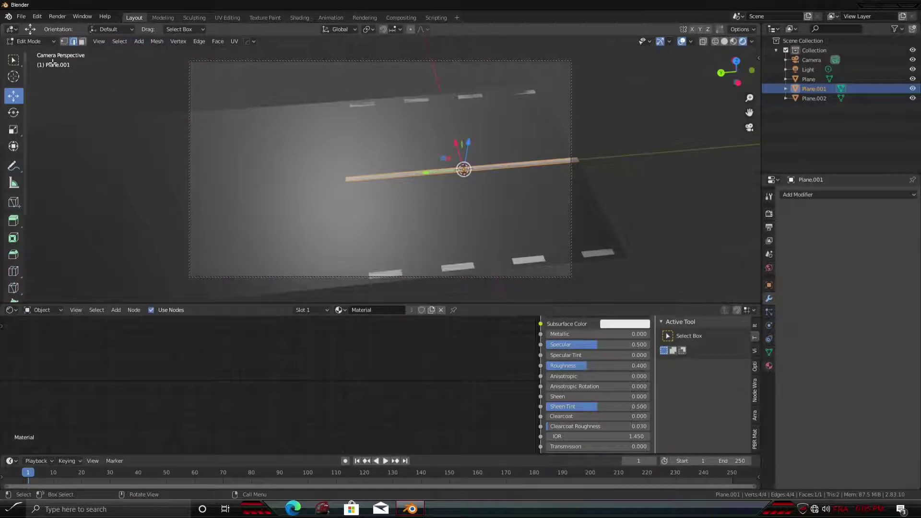
{"action": "scroll", "coordinate": [292, 167], "scroll_direction": "up", "scroll_amount": 2}
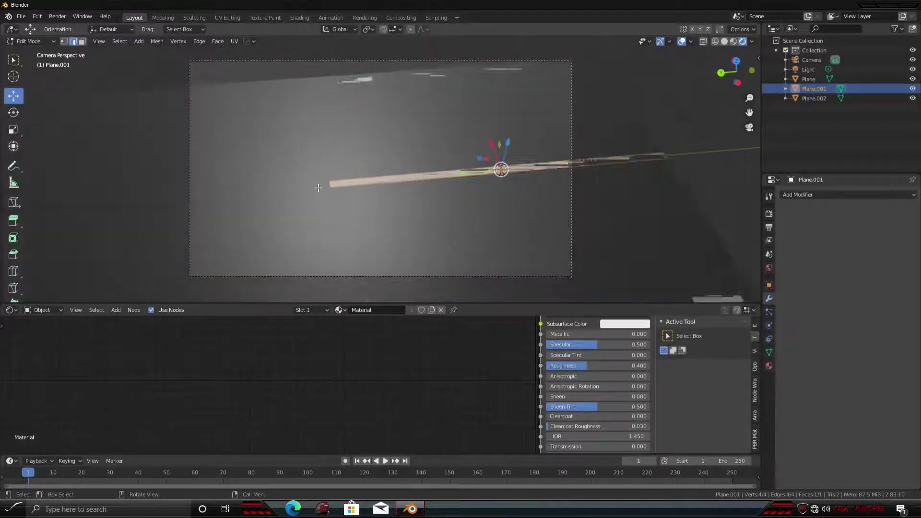
{"action": "scroll", "coordinate": [292, 167], "scroll_direction": "up", "scroll_amount": 2}
{"action": "scroll", "coordinate": [336, 192], "scroll_direction": "up", "scroll_amount": 1}
Move both end edges of the centre line outward to span the lengthened road
{"action": "left_click", "coordinate": [369, 197]}
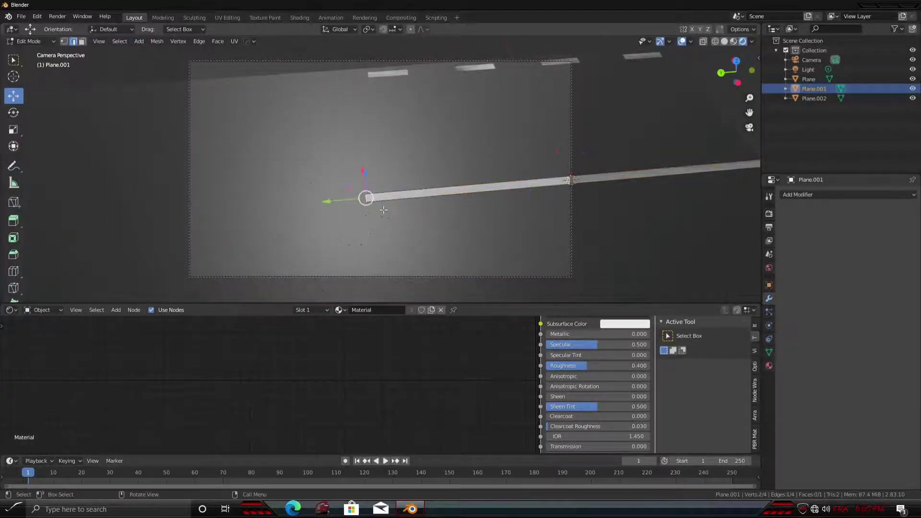
{"action": "key", "text": "g"}
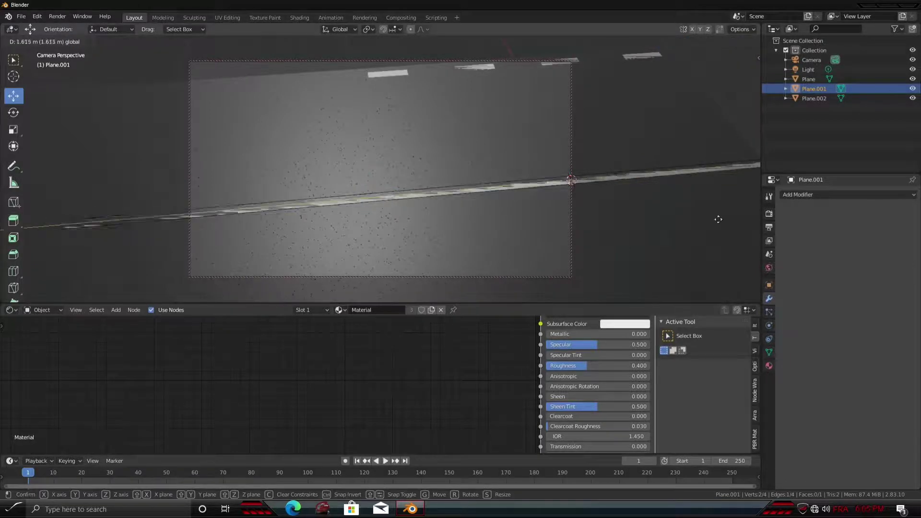
{"action": "left_click", "coordinate": [715, 216]}
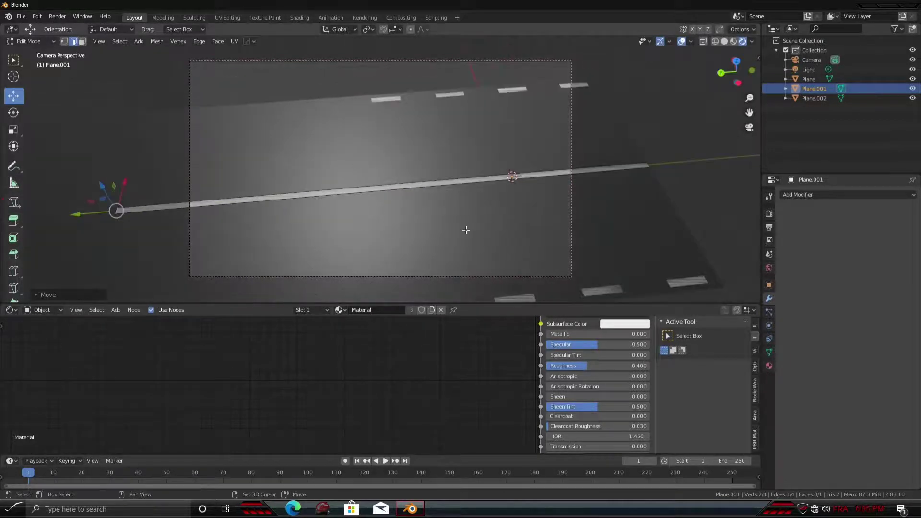
{"action": "mouse_move", "coordinate": [466, 229]}
{"action": "middle_mouse_down", "text": "shift"}
{"action": "mouse_move", "coordinate": [603, 230]}
{"action": "mouse_move", "coordinate": [653, 211]}
{"action": "middle_mouse_up", "text": "shift"}
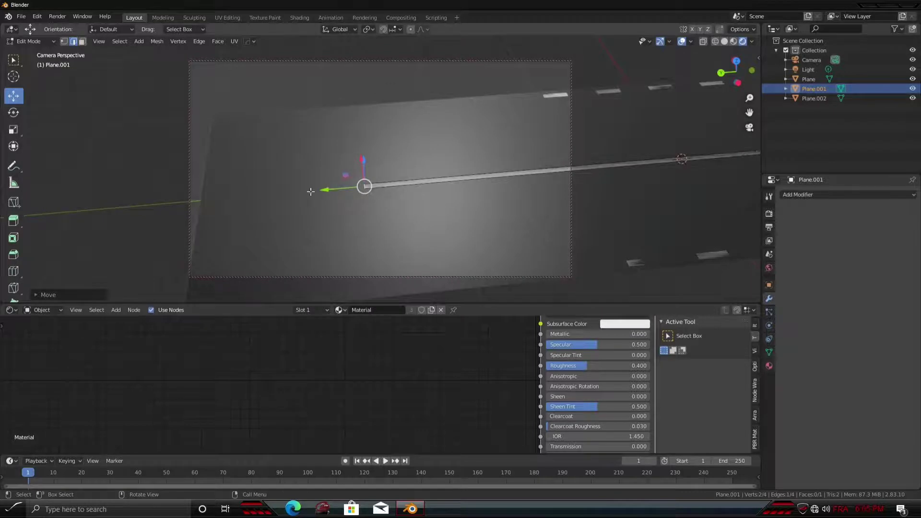
{"action": "key", "text": "g"}
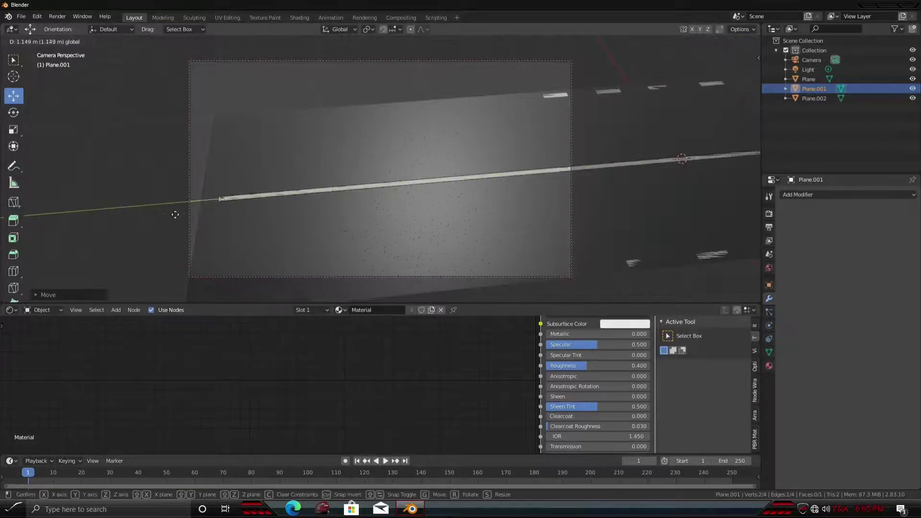
{"action": "left_click", "coordinate": [158, 219]}
{"action": "scroll", "coordinate": [336, 249], "scroll_direction": "down", "scroll_amount": 2}
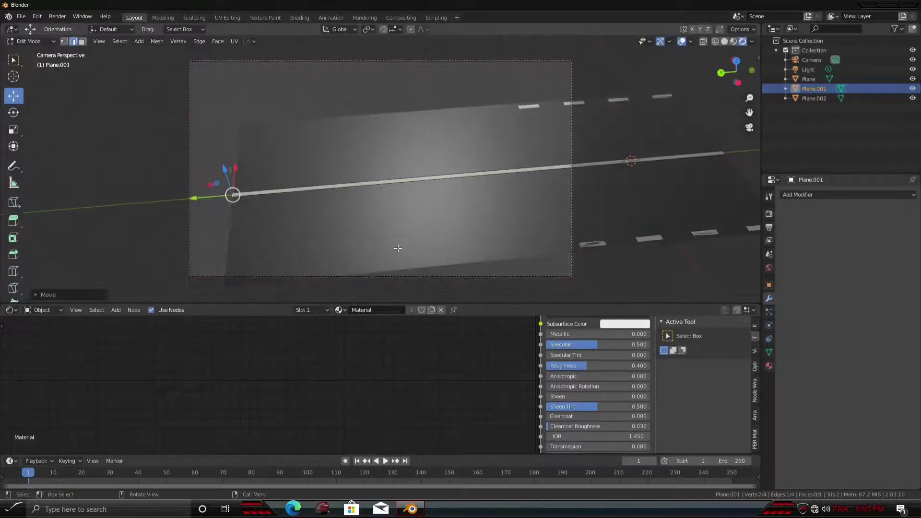
{"action": "scroll", "coordinate": [431, 258], "scroll_direction": "down", "scroll_amount": 3}
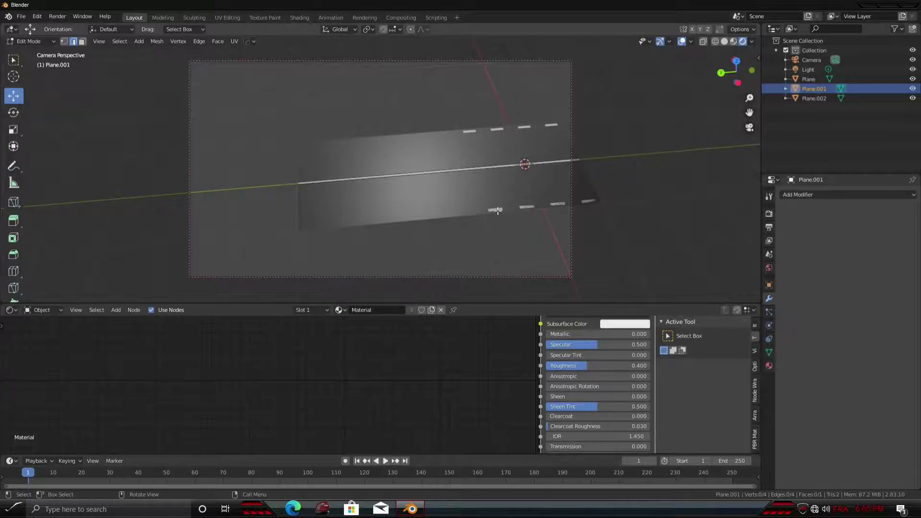
{"action": "mouse_move", "coordinate": [497, 209]}
{"action": "middle_mouse_down"}
{"action": "mouse_move", "coordinate": [493, 243]}
{"action": "mouse_move", "coordinate": [606, 244]}
{"action": "middle_mouse_up"}
{"action": "key", "text": "Tab"}
Select the dashed lane markings object Plane.002 with the road lying horizontal in view
{"action": "left_click", "coordinate": [606, 243]}
{"action": "scroll", "coordinate": [528, 228], "scroll_direction": "up", "scroll_amount": 2}
{"action": "scroll", "coordinate": [459, 182], "scroll_direction": "up", "scroll_amount": 2}
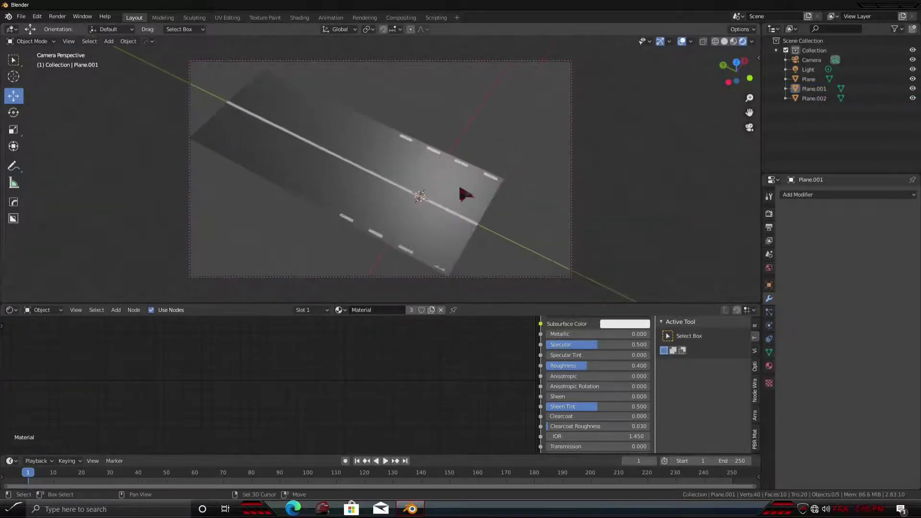
{"action": "left_click", "coordinate": [448, 262]}
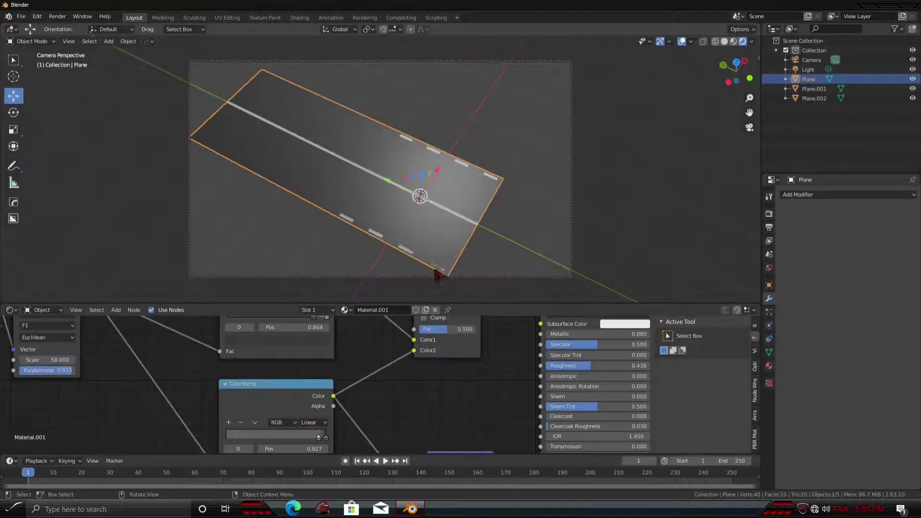
{"action": "left_click", "coordinate": [437, 271]}
{"action": "middle_click_drag", "start_coordinate": [447, 204], "coordinate": [447, 230]}
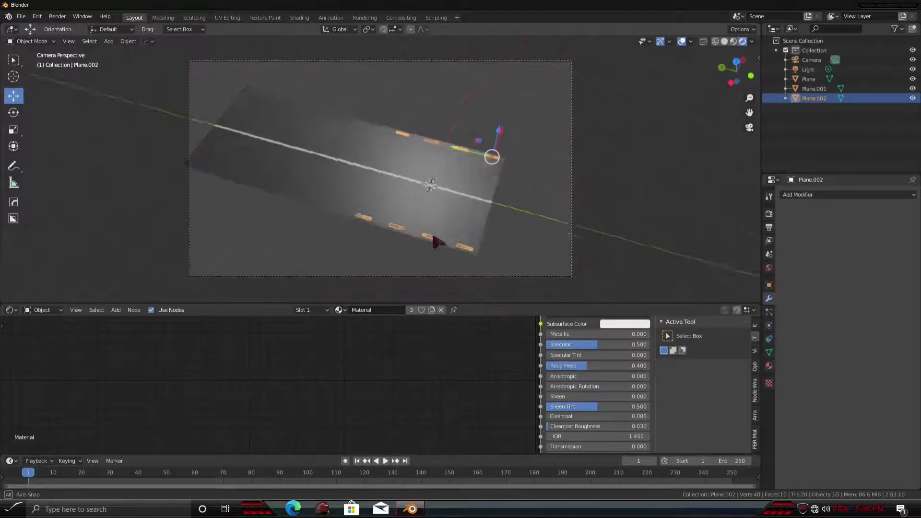
Duplicate the dashed markings and shift the copy about 2.7 m along Y
{"action": "key", "text": "shift+d"}
{"action": "right_click", "coordinate": [446, 229]}
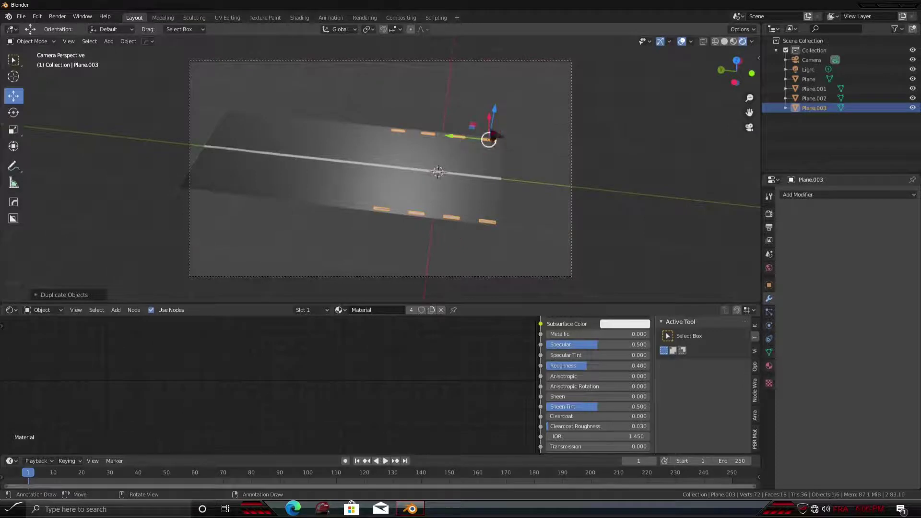
{"action": "left_click_drag", "start_coordinate": [450, 137], "coordinate": [293, 136]}
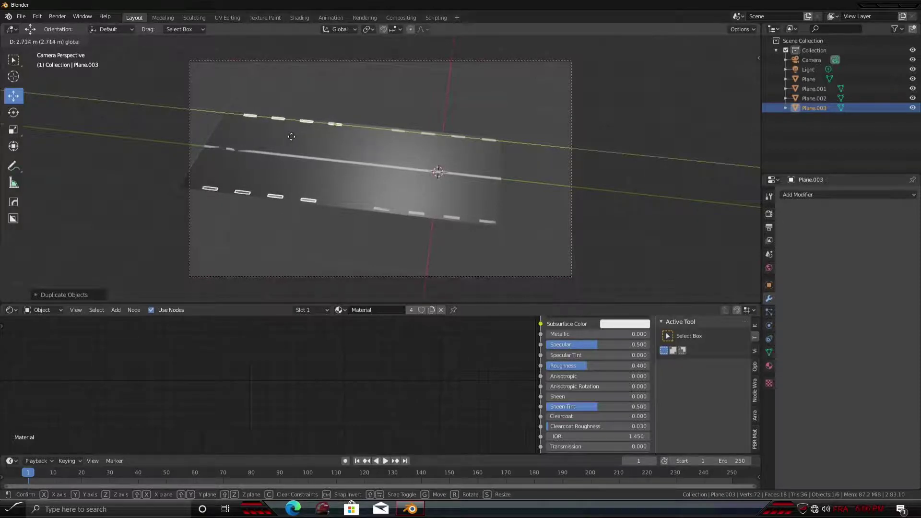
{"action": "left_click", "coordinate": [287, 137]}
Deselect everything and orbit to inspect the extended dashed lines
{"action": "left_click", "coordinate": [345, 246]}
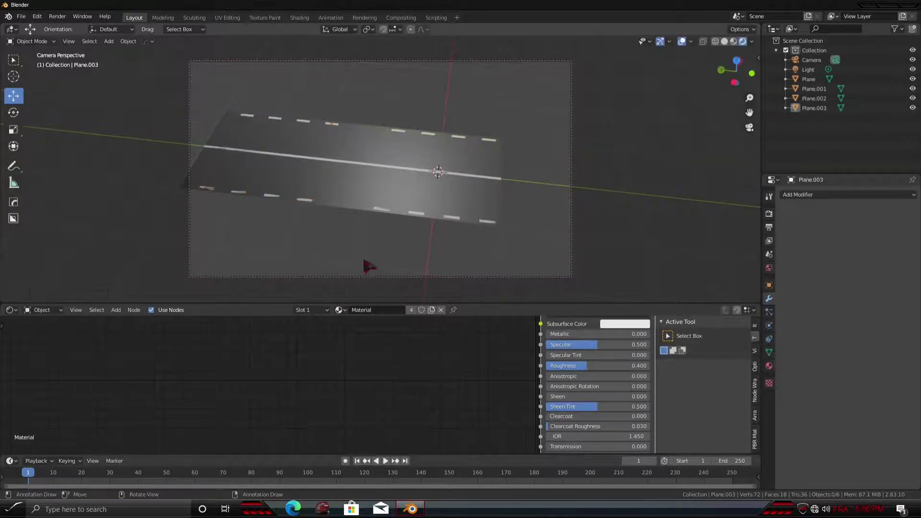
{"action": "mouse_move", "coordinate": [346, 245]}
{"action": "middle_mouse_down"}
{"action": "mouse_move", "coordinate": [406, 211]}
{"action": "mouse_move", "coordinate": [501, 211]}
{"action": "mouse_move", "coordinate": [508, 188]}
{"action": "mouse_move", "coordinate": [383, 208]}
{"action": "middle_mouse_up"}
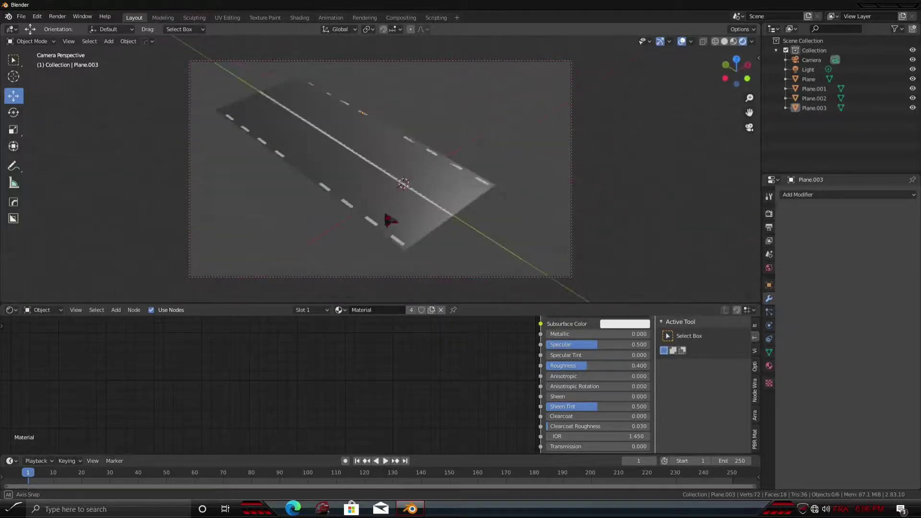
{"action": "scroll", "coordinate": [385, 208], "scroll_direction": "up", "scroll_amount": 3}
{"action": "scroll", "coordinate": [415, 234], "scroll_direction": "up", "scroll_amount": 3}
{"action": "mouse_move", "coordinate": [416, 242]}
{"action": "middle_mouse_down"}
{"action": "mouse_move", "coordinate": [477, 282]}
{"action": "mouse_move", "coordinate": [467, 285]}
{"action": "mouse_move", "coordinate": [465, 50]}
{"action": "mouse_move", "coordinate": [462, 288]}
{"action": "middle_mouse_up"}
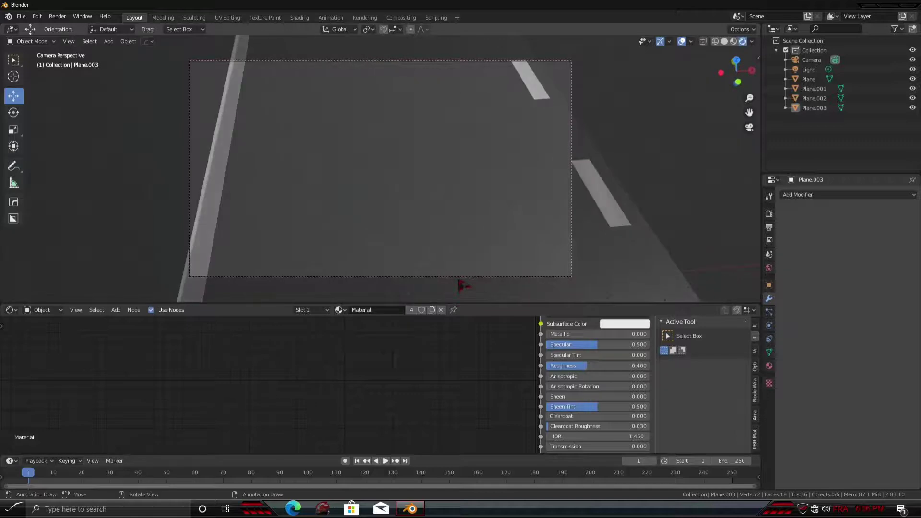
Select the road plane and switch the viewport to Material Preview shading
{"action": "scroll", "coordinate": [462, 287], "scroll_direction": "down", "scroll_amount": 3}
{"action": "scroll", "coordinate": [463, 287], "scroll_direction": "up", "scroll_amount": 3}
{"action": "scroll", "coordinate": [461, 286], "scroll_direction": "up", "scroll_amount": 3}
{"action": "scroll", "coordinate": [461, 286], "scroll_direction": "up", "scroll_amount": 2}
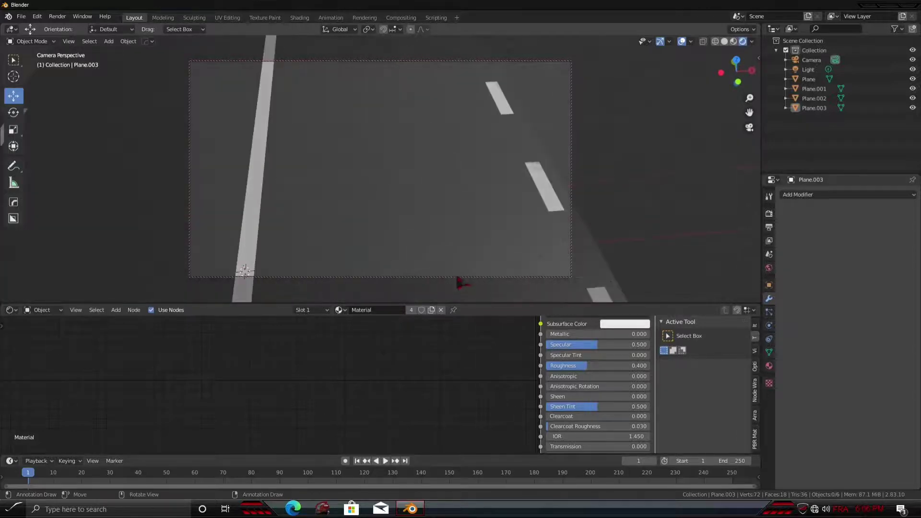
{"action": "left_click", "coordinate": [435, 219]}
{"action": "middle_click_drag", "start_coordinate": [365, 365], "coordinate": [439, 412]}
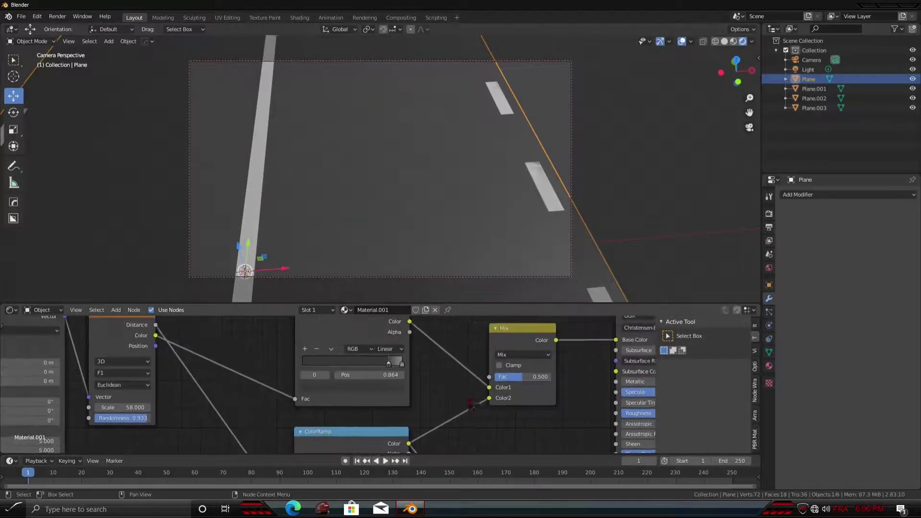
{"action": "middle_click_drag", "start_coordinate": [454, 189], "coordinate": [701, 37]}
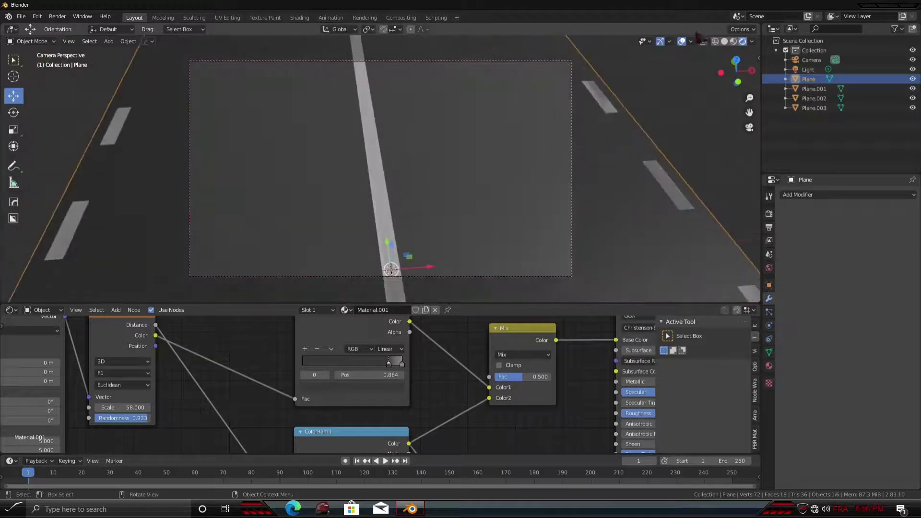
{"action": "left_click", "coordinate": [732, 42]}
Slide the Material.001 ColorRamp stops to thin out the dark speckle blotches
{"action": "mouse_move", "coordinate": [526, 183]}
{"action": "middle_mouse_down"}
{"action": "mouse_move", "coordinate": [517, 215]}
{"action": "mouse_move", "coordinate": [526, 206]}
{"action": "middle_mouse_up"}
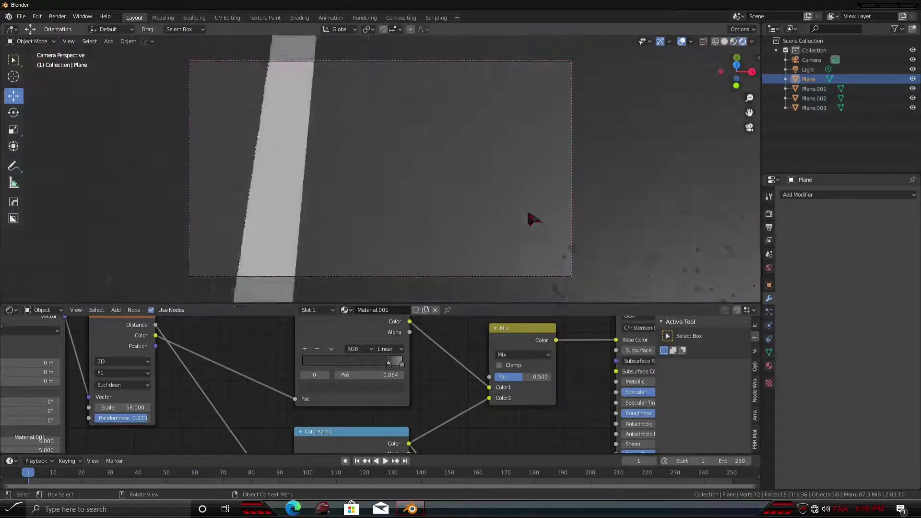
{"action": "mouse_move", "coordinate": [528, 219]}
{"action": "middle_mouse_down"}
{"action": "mouse_move", "coordinate": [477, 258]}
{"action": "mouse_move", "coordinate": [517, 320]}
{"action": "middle_mouse_up"}
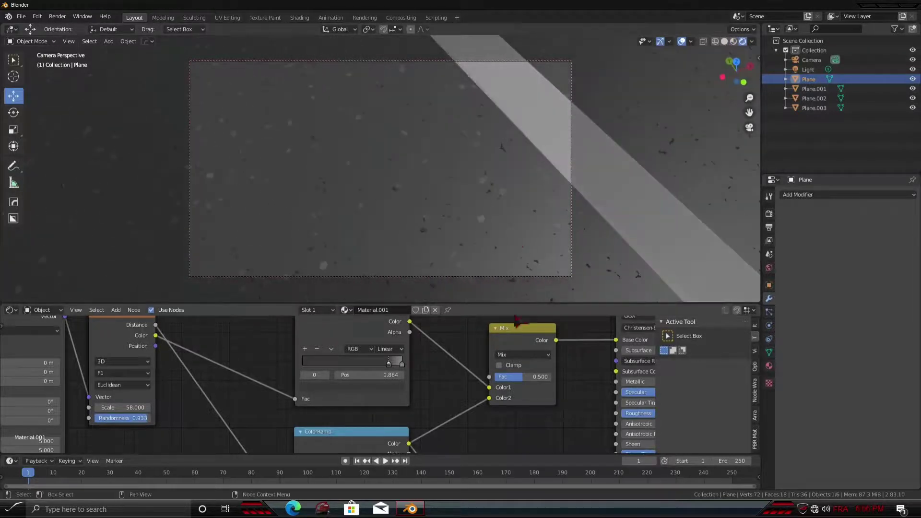
{"action": "mouse_move", "coordinate": [391, 356]}
{"action": "middle_mouse_down"}
{"action": "mouse_move", "coordinate": [426, 348]}
{"action": "mouse_move", "coordinate": [441, 291]}
{"action": "middle_mouse_up"}
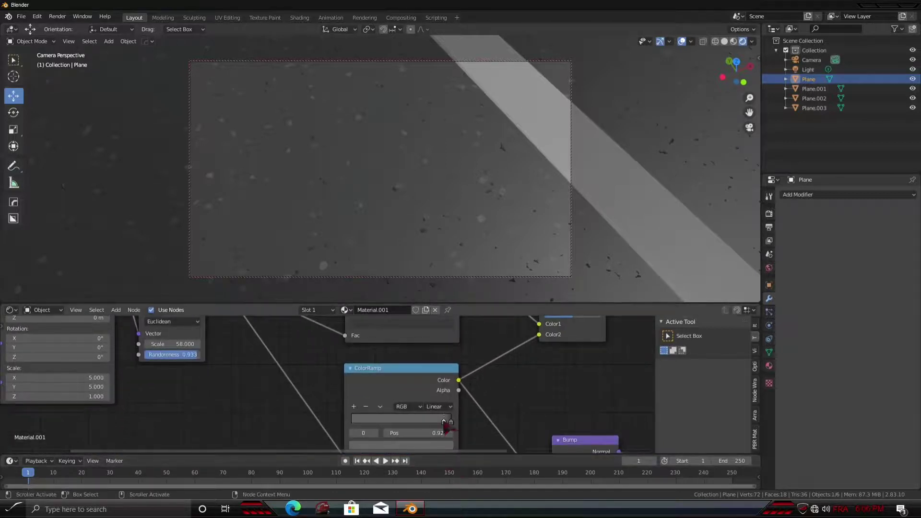
{"action": "left_click_drag", "start_coordinate": [444, 424], "coordinate": [428, 426]}
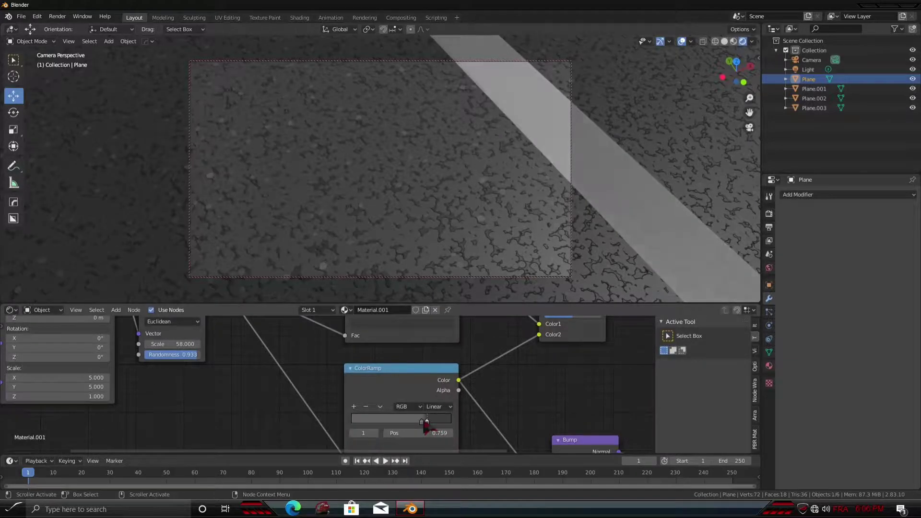
{"action": "left_click_drag", "start_coordinate": [426, 422], "coordinate": [430, 422]}
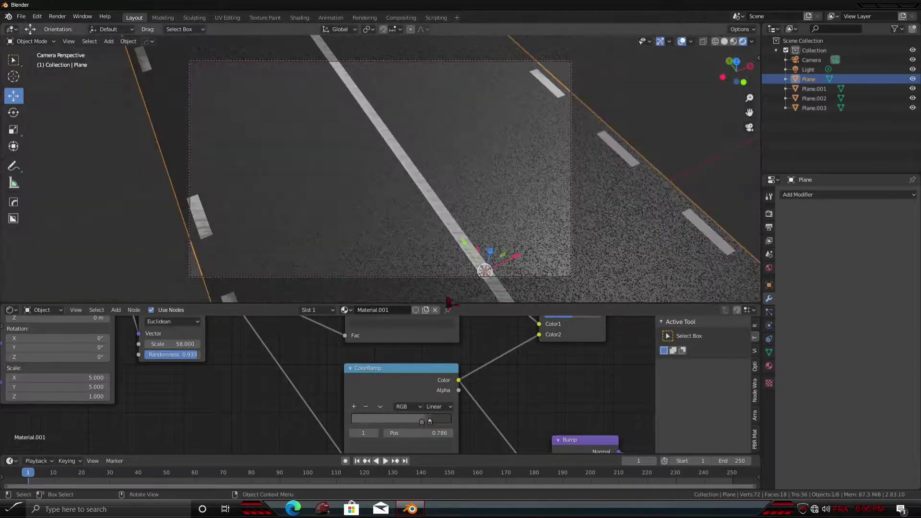
{"action": "mouse_move", "coordinate": [477, 263]}
{"action": "middle_mouse_down"}
{"action": "mouse_move", "coordinate": [441, 44]}
{"action": "mouse_move", "coordinate": [437, 272]}
{"action": "middle_mouse_up"}
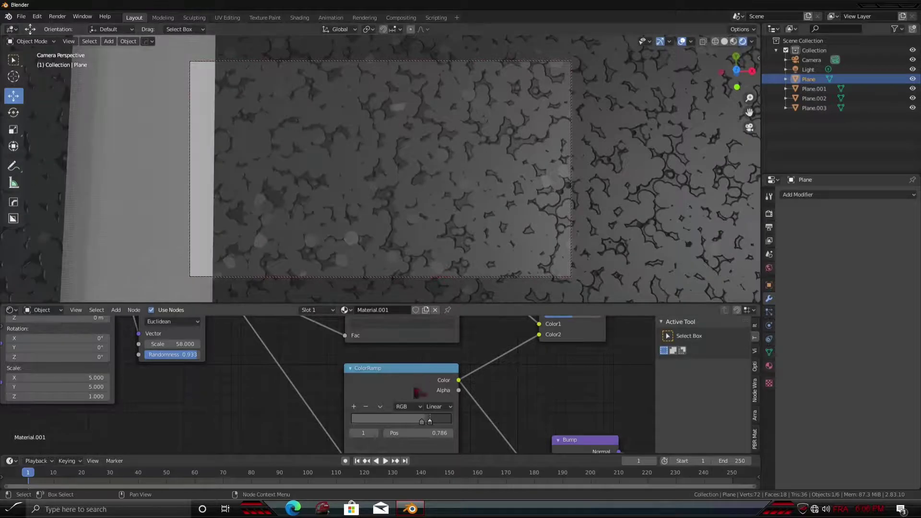
{"action": "mouse_move", "coordinate": [429, 422]}
{"action": "left_mouse_down"}
{"action": "mouse_move", "coordinate": [449, 425]}
{"action": "mouse_move", "coordinate": [441, 427]}
{"action": "left_mouse_up"}
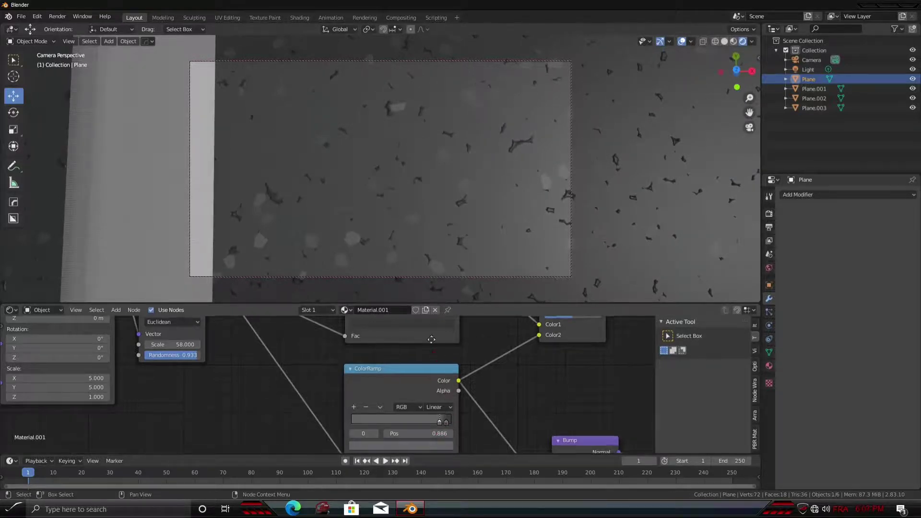
Fine-tune the ColorRamp white stop to position 0.909 for sparse fine speckles
{"action": "scroll", "coordinate": [438, 408], "scroll_direction": "up", "scroll_amount": 3, "text": "shift"}
{"action": "left_click_drag", "start_coordinate": [445, 363], "coordinate": [435, 363]}
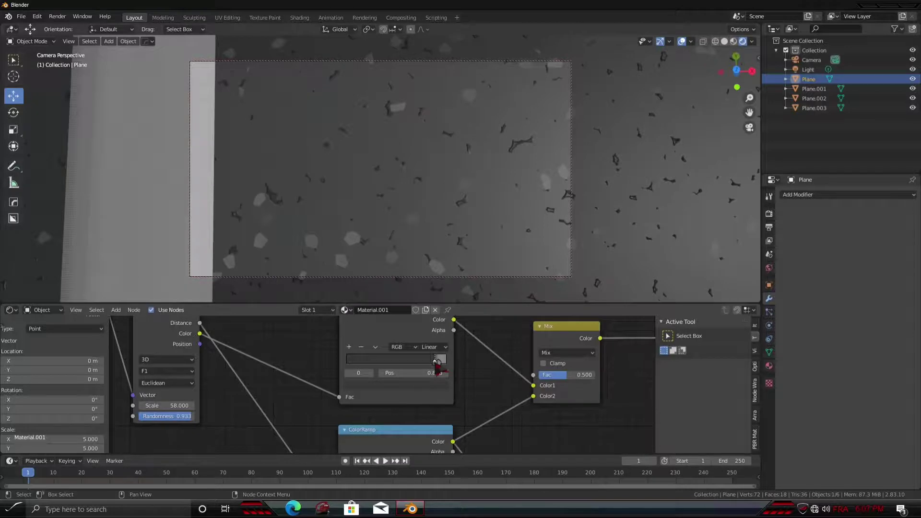
{"action": "left_click_drag", "start_coordinate": [435, 362], "coordinate": [437, 362]}
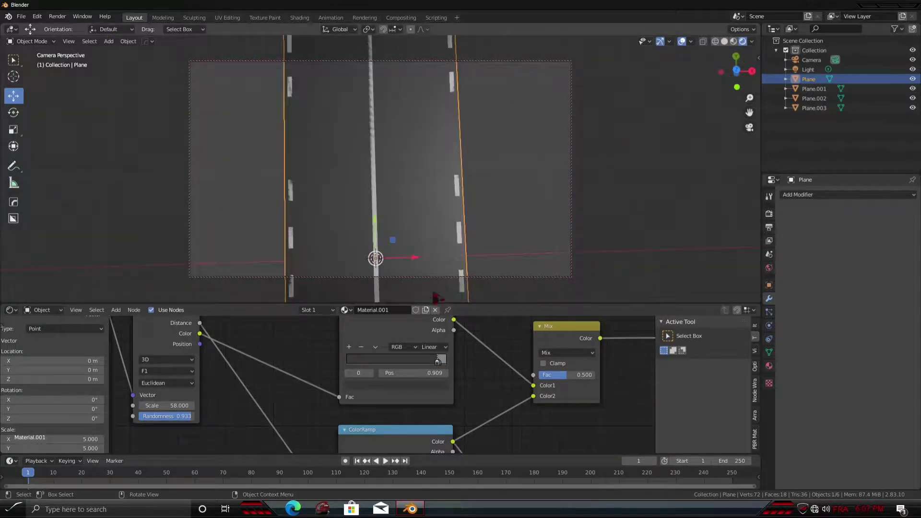
{"action": "mouse_move", "coordinate": [436, 296]}
{"action": "middle_mouse_down"}
{"action": "mouse_move", "coordinate": [432, 273]}
{"action": "mouse_move", "coordinate": [450, 229]}
{"action": "mouse_move", "coordinate": [435, 215]}
{"action": "mouse_move", "coordinate": [424, 243]}
{"action": "mouse_move", "coordinate": [411, 240]}
{"action": "middle_mouse_up"}
Set Eevee Sampling Render and Viewport values both to 500
{"action": "left_click", "coordinate": [768, 214]}
{"action": "type", "text": "500"}
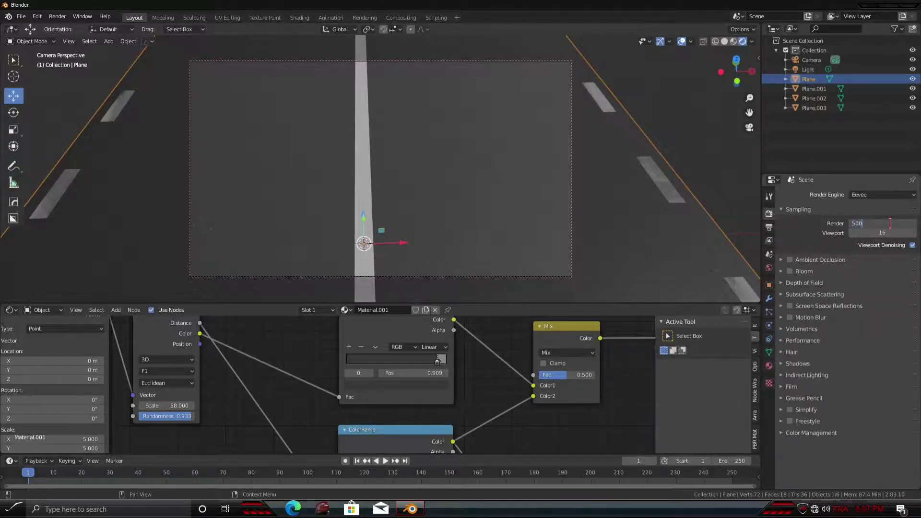
{"action": "key", "text": "Tab"}
{"action": "type", "text": "500"}
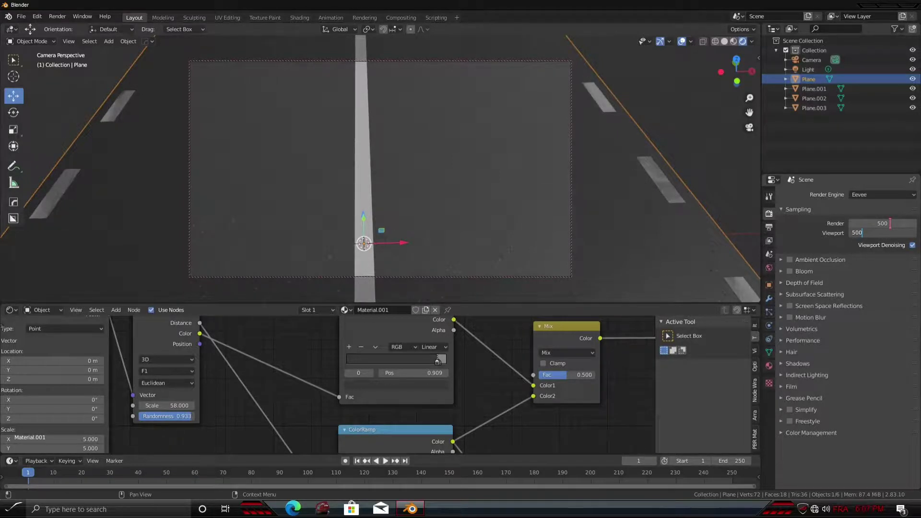
{"action": "key", "text": "Return"}
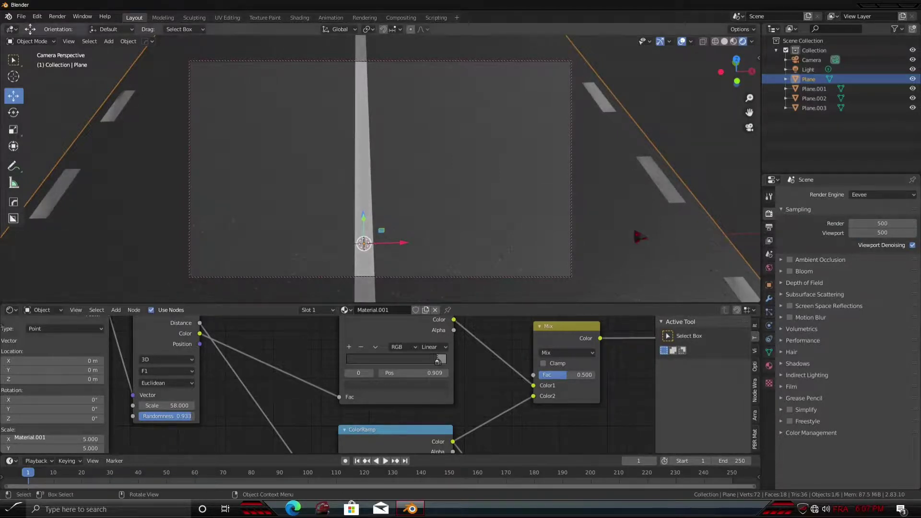
{"action": "middle_click_drag", "start_coordinate": [379, 168], "coordinate": [390, 156]}
Render a still image from the camera, inspect it, then close the render window
{"action": "left_click", "coordinate": [61, 18]}
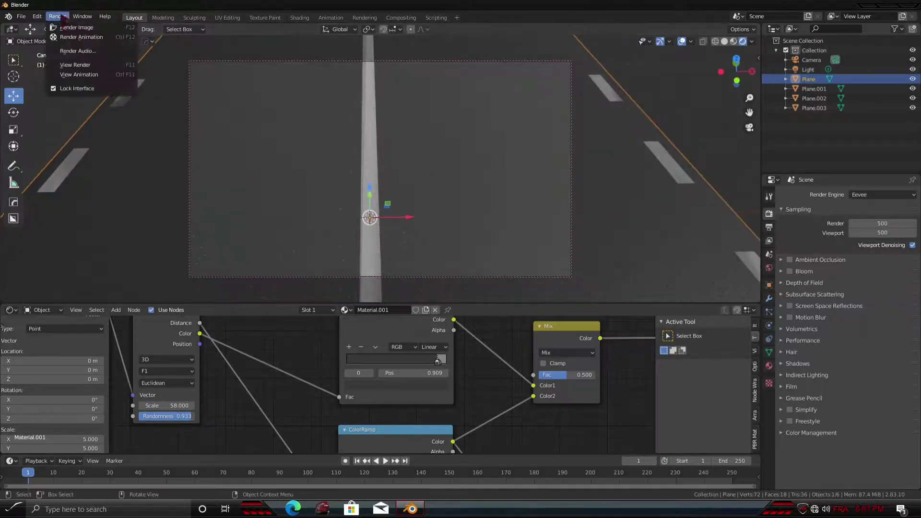
{"action": "left_click", "coordinate": [78, 30]}
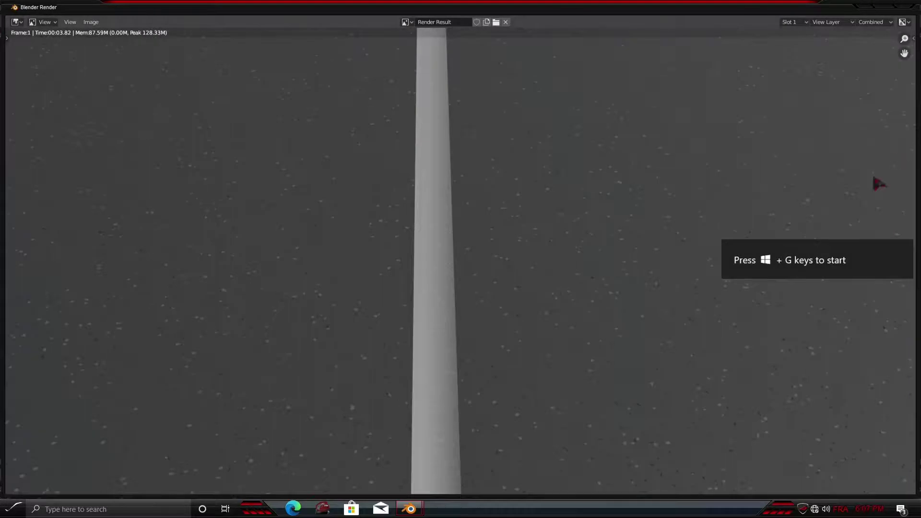
{"action": "scroll", "coordinate": [640, 229], "scroll_direction": "down", "scroll_amount": 5}
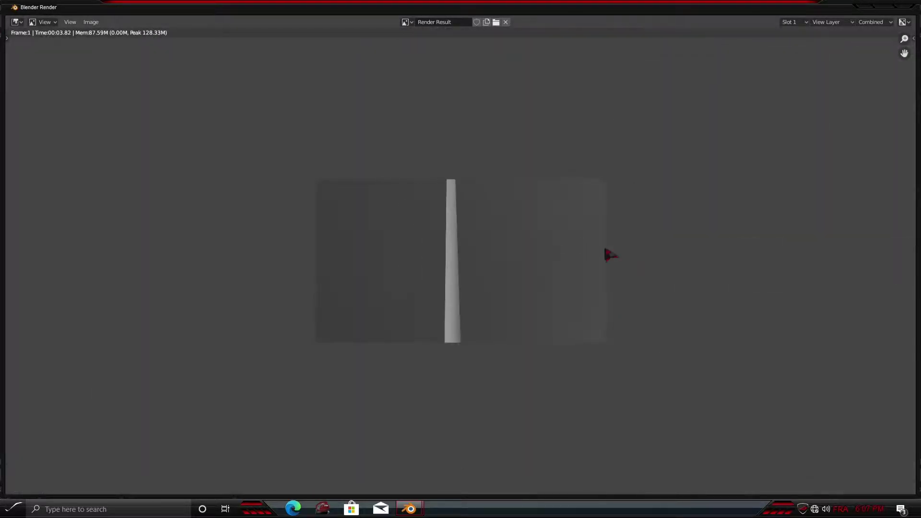
{"action": "key", "text": "Escape"}
{"action": "mouse_move", "coordinate": [610, 171]}
{"action": "middle_mouse_down"}
{"action": "mouse_move", "coordinate": [581, 195]}
{"action": "mouse_move", "coordinate": [466, 227]}
{"action": "mouse_move", "coordinate": [467, 139]}
{"action": "middle_mouse_up"}
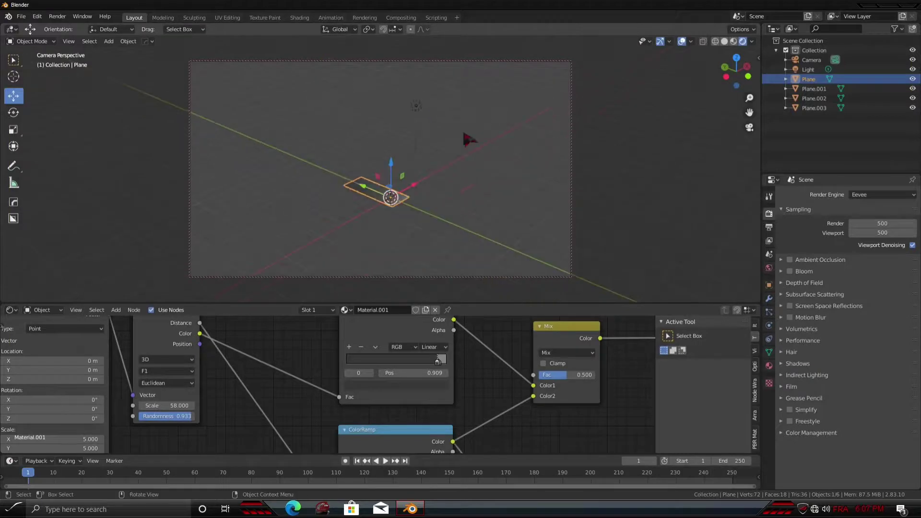
Raise the scene light about 1.26 m along Z above the road plane
{"action": "left_click", "coordinate": [415, 105]}
{"action": "left_click_drag", "start_coordinate": [416, 106], "coordinate": [415, 141]}
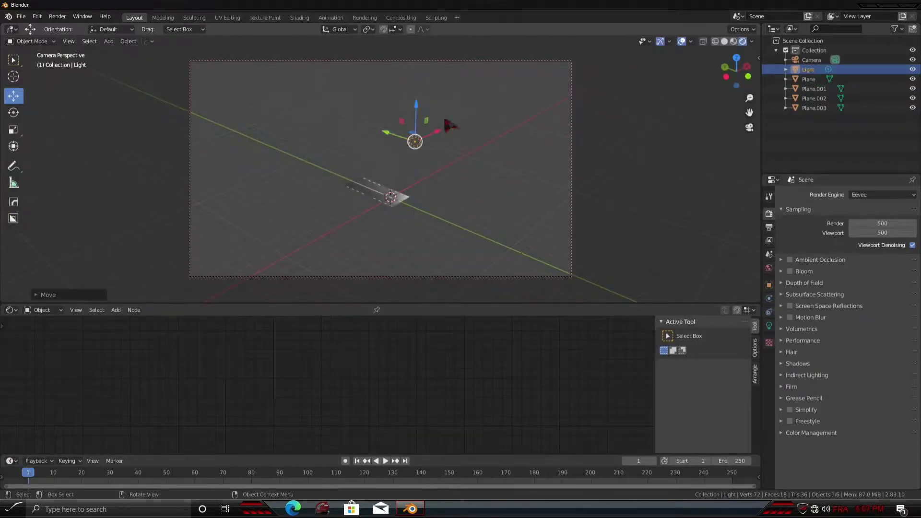
{"action": "mouse_move", "coordinate": [445, 132]}
{"action": "middle_mouse_down"}
{"action": "mouse_move", "coordinate": [431, 153]}
{"action": "mouse_move", "coordinate": [414, 267]}
{"action": "mouse_move", "coordinate": [432, 282]}
{"action": "mouse_move", "coordinate": [539, 51]}
{"action": "mouse_move", "coordinate": [518, 405]}
{"action": "middle_mouse_up"}
{"action": "mouse_move", "coordinate": [518, 319]}
{"action": "middle_mouse_down"}
{"action": "mouse_move", "coordinate": [508, 290]}
{"action": "mouse_move", "coordinate": [566, 279]}
{"action": "mouse_move", "coordinate": [559, 265]}
{"action": "mouse_move", "coordinate": [623, 220]}
{"action": "mouse_move", "coordinate": [533, 223]}
{"action": "mouse_move", "coordinate": [428, 185]}
{"action": "mouse_move", "coordinate": [445, 165]}
{"action": "middle_mouse_up"}
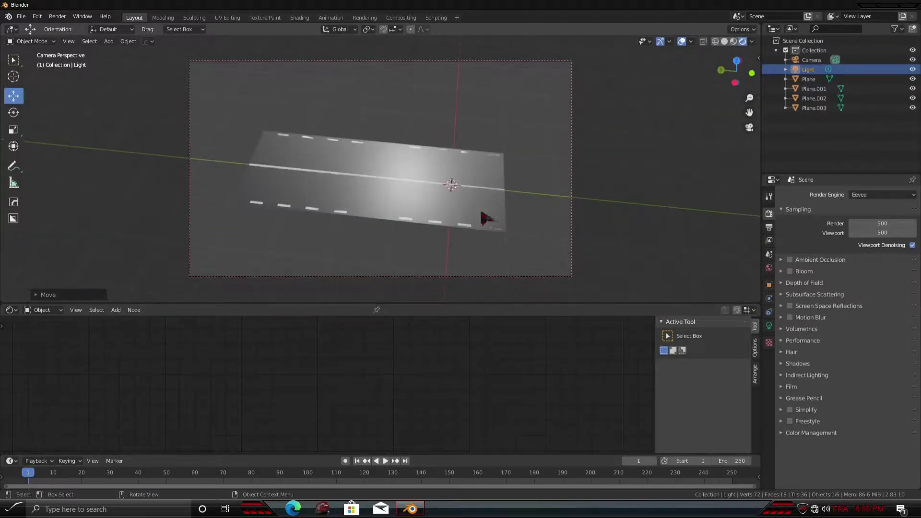
{"action": "mouse_move", "coordinate": [482, 214]}
{"action": "middle_mouse_down"}
{"action": "mouse_move", "coordinate": [521, 175]}
{"action": "mouse_move", "coordinate": [456, 150]}
{"action": "middle_mouse_up"}
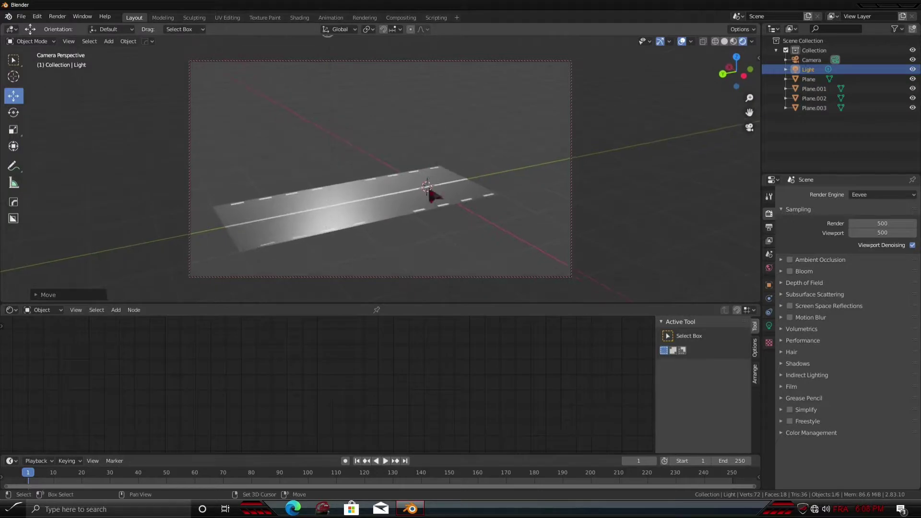
{"action": "middle_click_drag", "start_coordinate": [431, 194], "coordinate": [471, 308], "text": "shift"}
{"action": "left_click_drag", "start_coordinate": [366, 92], "coordinate": [357, 284]}
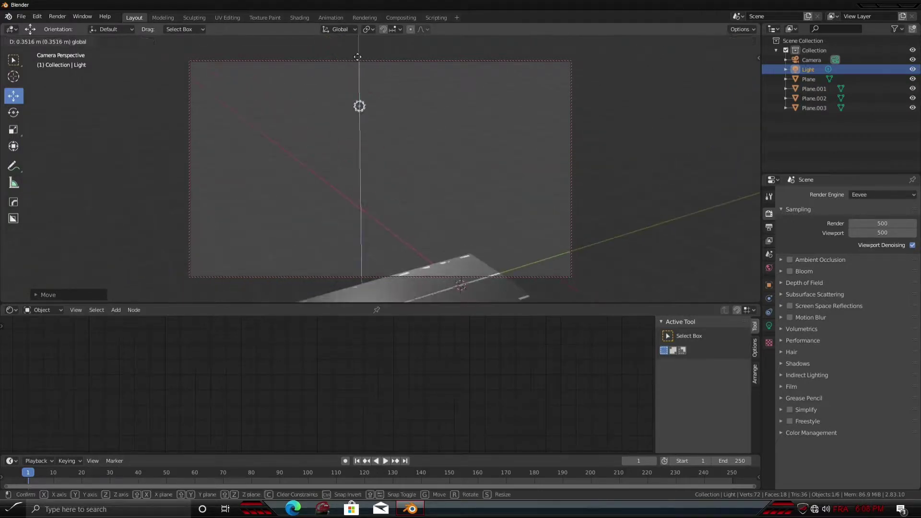
{"action": "left_click", "coordinate": [356, 298]}
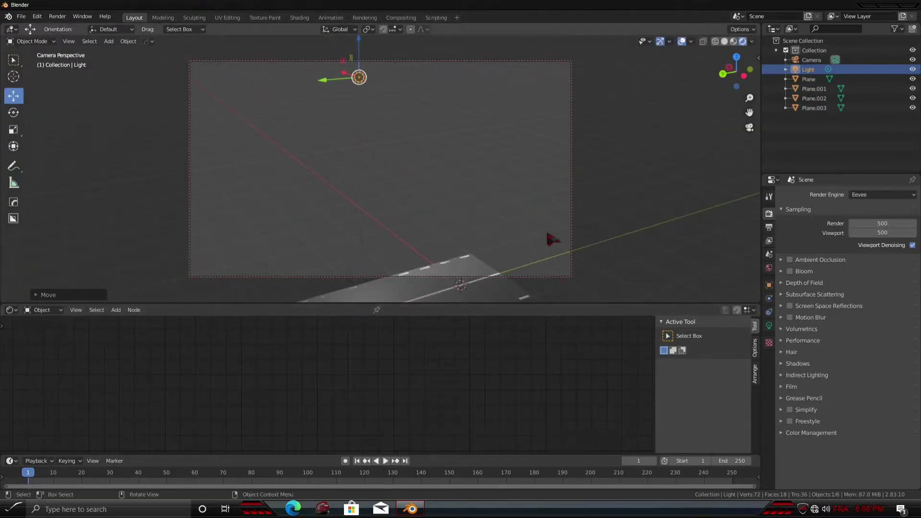
{"action": "mouse_move", "coordinate": [547, 248]}
{"action": "middle_mouse_down", "text": "shift"}
{"action": "mouse_move", "coordinate": [549, 150]}
{"action": "mouse_move", "coordinate": [504, 189]}
{"action": "mouse_move", "coordinate": [566, 201]}
{"action": "mouse_move", "coordinate": [492, 223]}
{"action": "mouse_move", "coordinate": [621, 286]}
{"action": "mouse_move", "coordinate": [545, 249]}
{"action": "mouse_move", "coordinate": [585, 255]}
{"action": "mouse_move", "coordinate": [565, 249]}
{"action": "mouse_move", "coordinate": [589, 249]}
{"action": "mouse_move", "coordinate": [608, 231]}
{"action": "mouse_move", "coordinate": [594, 273]}
{"action": "middle_mouse_up", "text": "shift"}
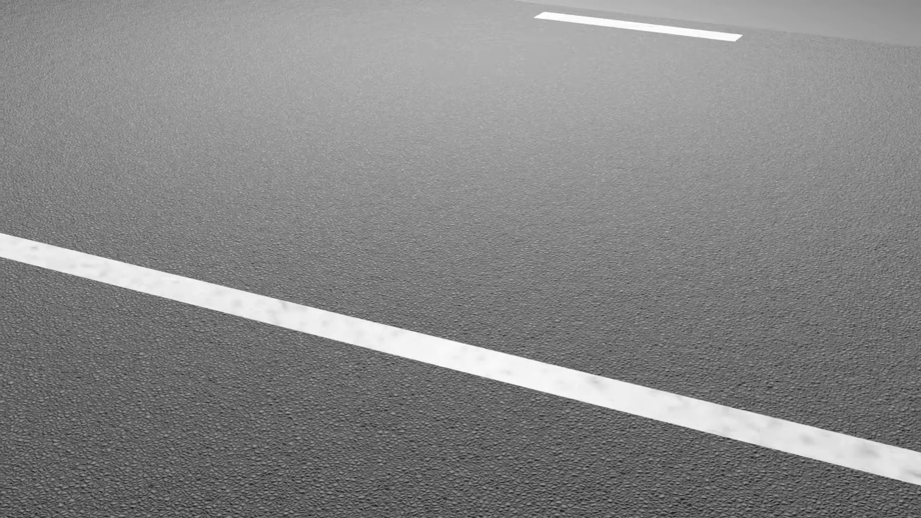